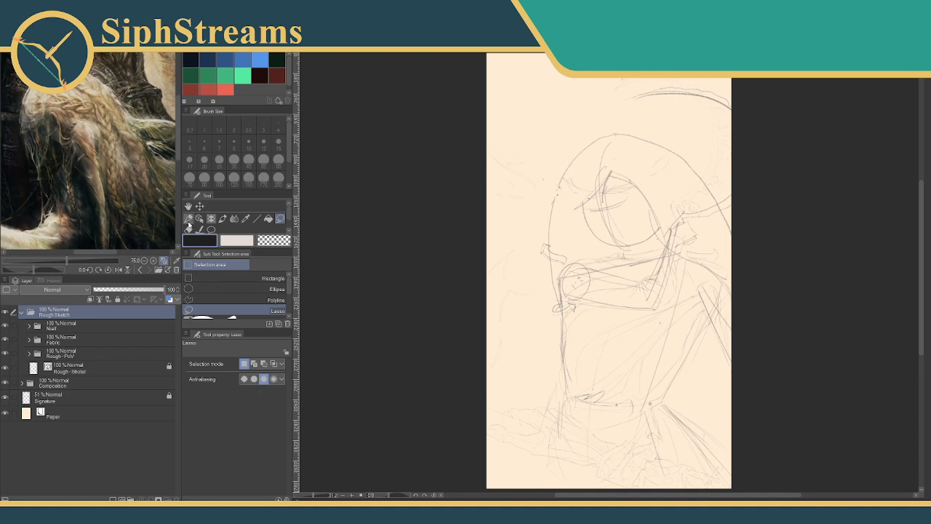
Step: Choose the Tilt Pencil and add a new vector layer named hair at the top of the Rough Sketch folder
left_click(188, 220)
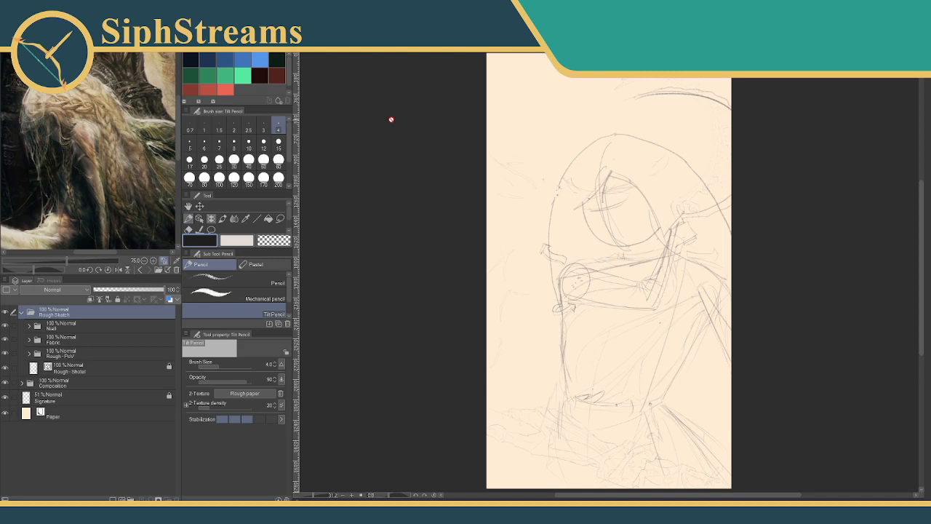
left_click_drag(808, 243, 690, 266)
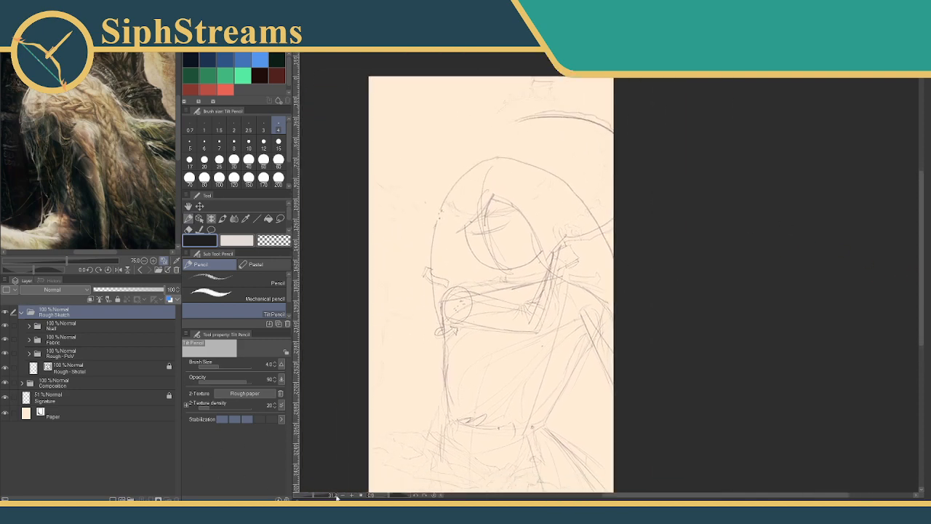
left_click_drag(314, 495, 318, 496)
left_click_drag(430, 409, 541, 375)
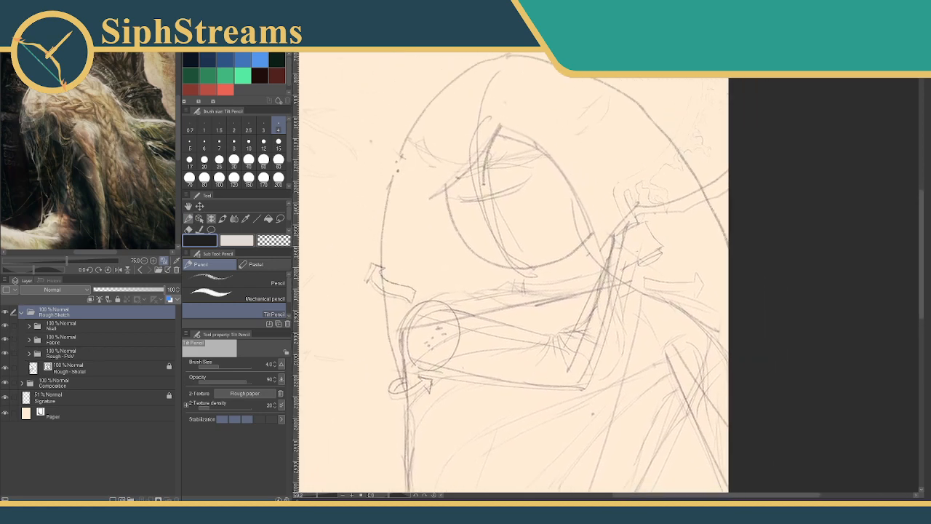
left_click(78, 371)
left_click(125, 499)
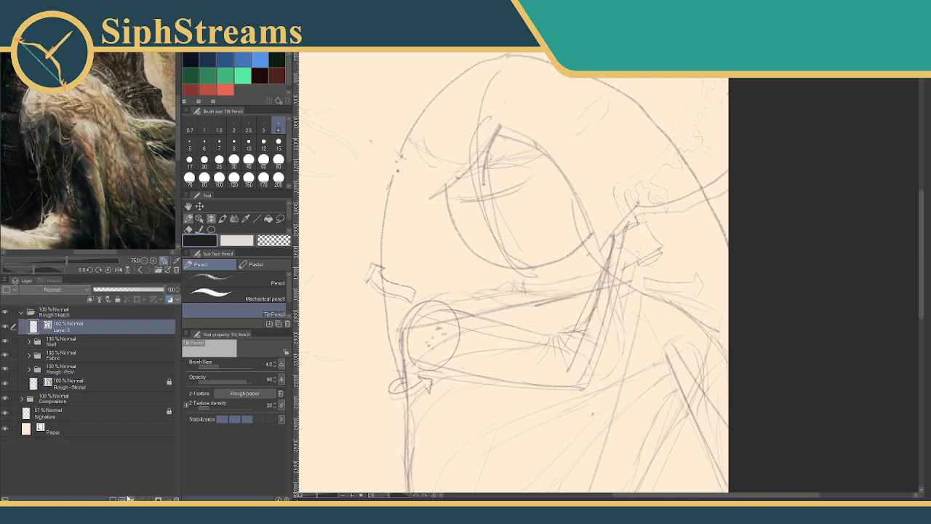
double_click(79, 330)
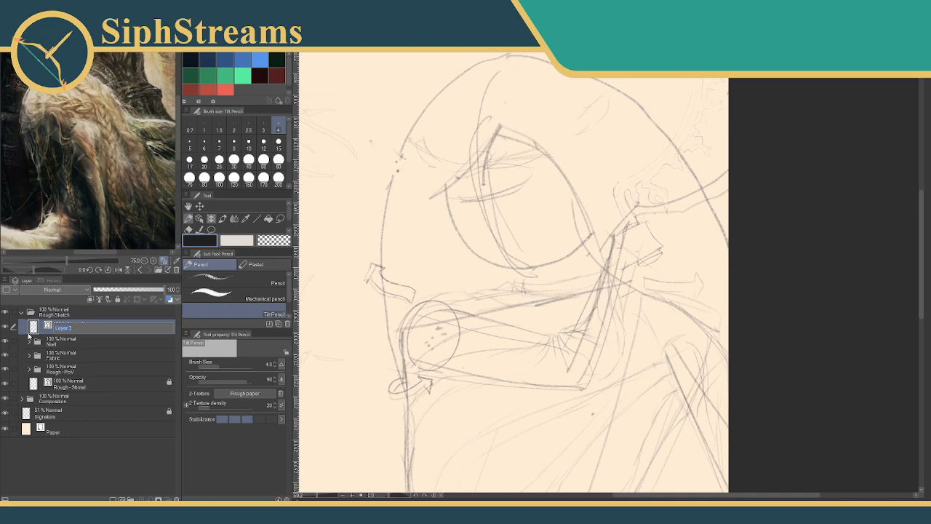
type("hair")
key("Return")
Step: Add another vector layer above the hair layer and name it Face Rough
left_click(113, 499)
double_click(66, 330)
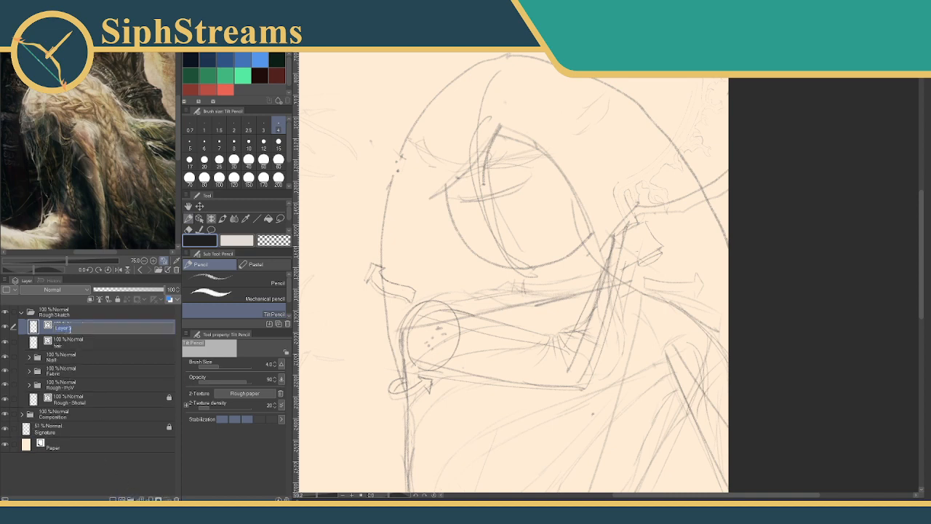
type("Face Rough")
key("Return")
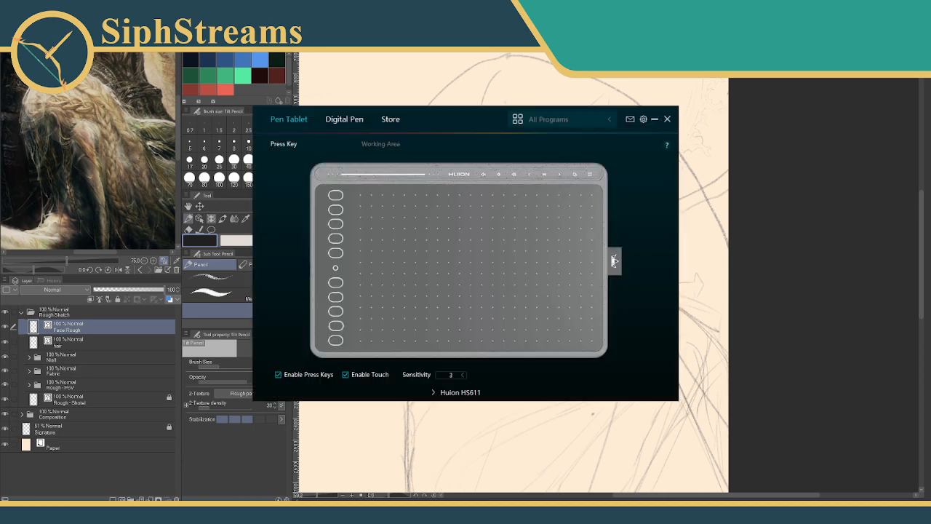
Step: Check the working area mapping in the Huion tablet settings and return to the maximized drawing window
left_click(371, 145)
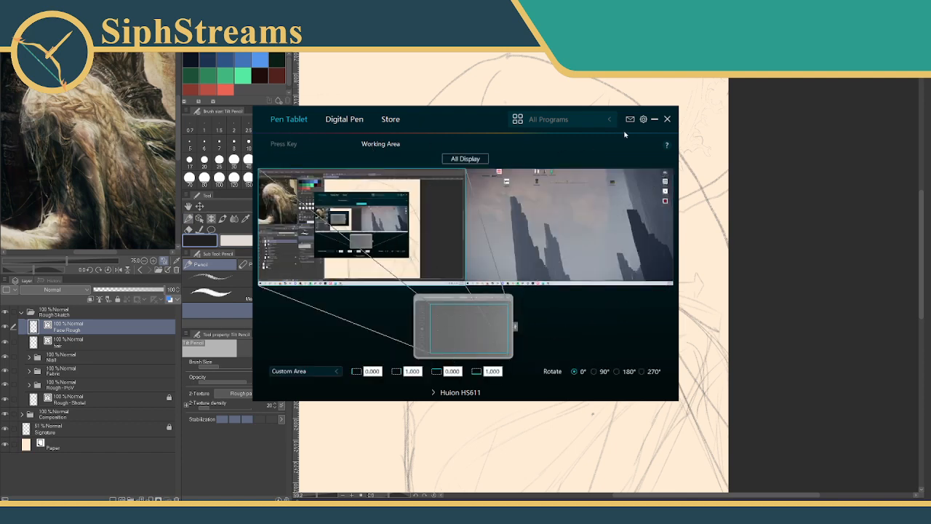
left_click(668, 120)
left_click_drag(456, 6, 378, 1)
left_click_drag(308, 4, 348, 21)
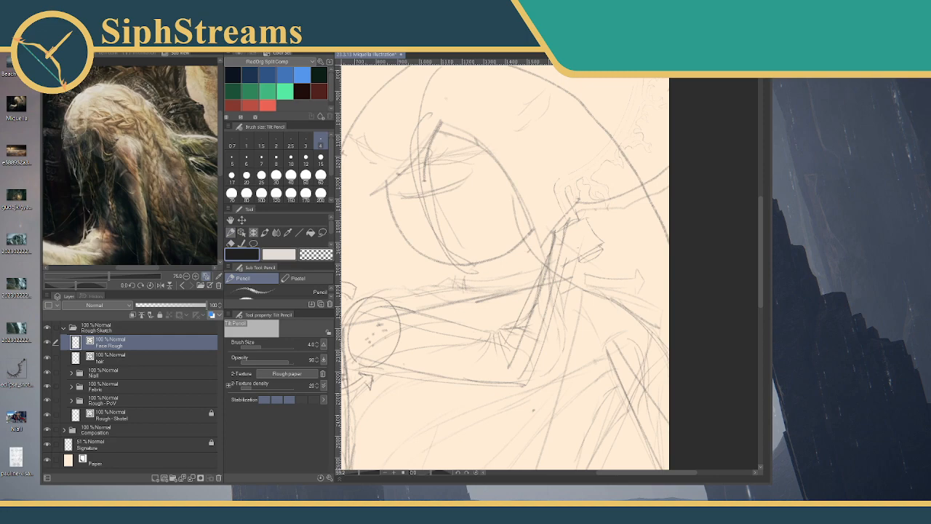
double_click(348, 22)
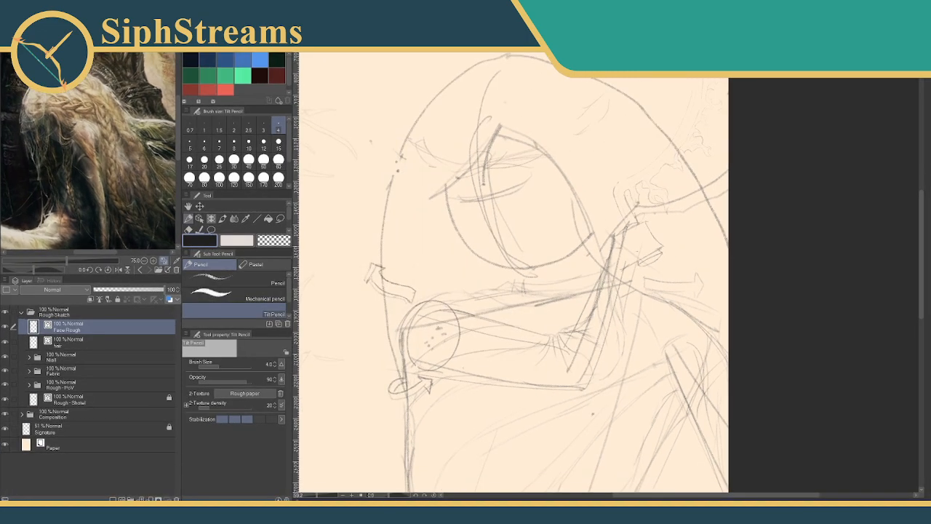
Step: View the reference sheet of face proportions from child to adult and return to the canvas
left_click_drag(930, 60, 728, 63)
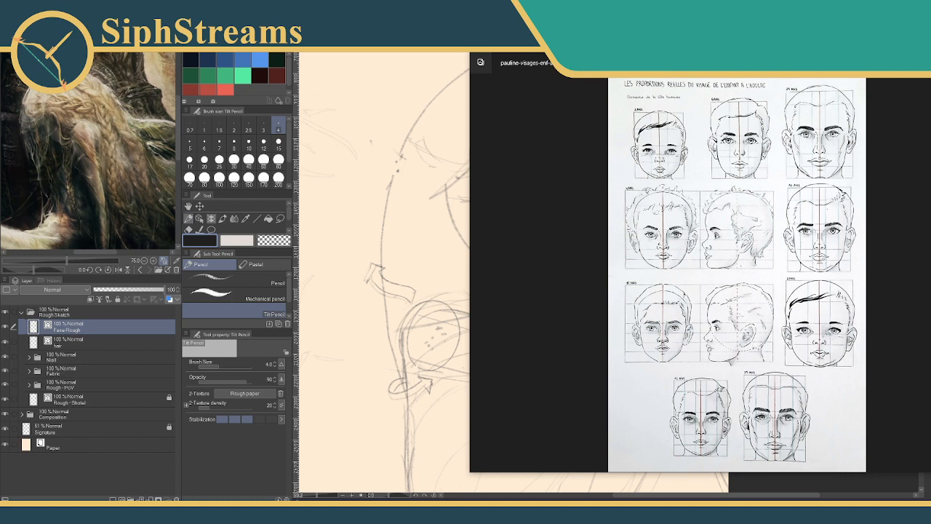
key("alt+Tab")
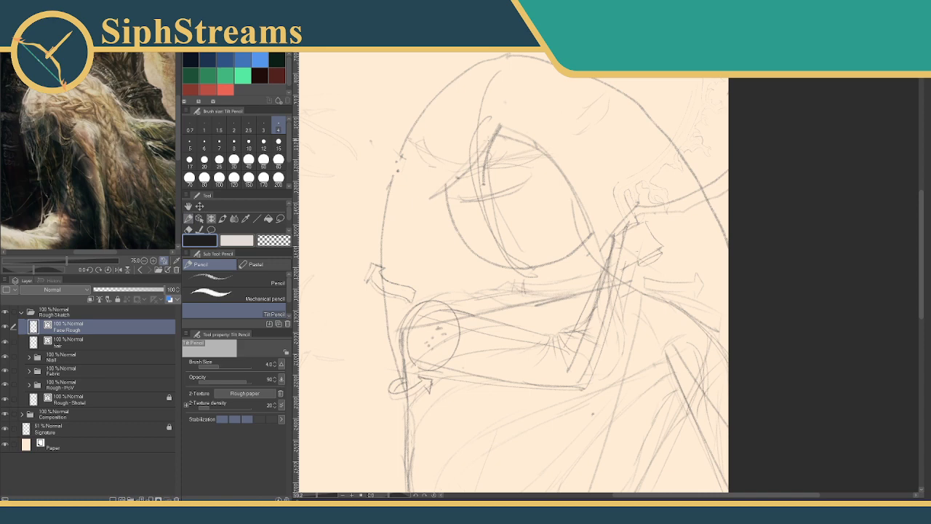
Step: Set the main drawing color to the gray hex value 686868
left_click_drag(490, 118, 486, 139)
left_click(207, 242)
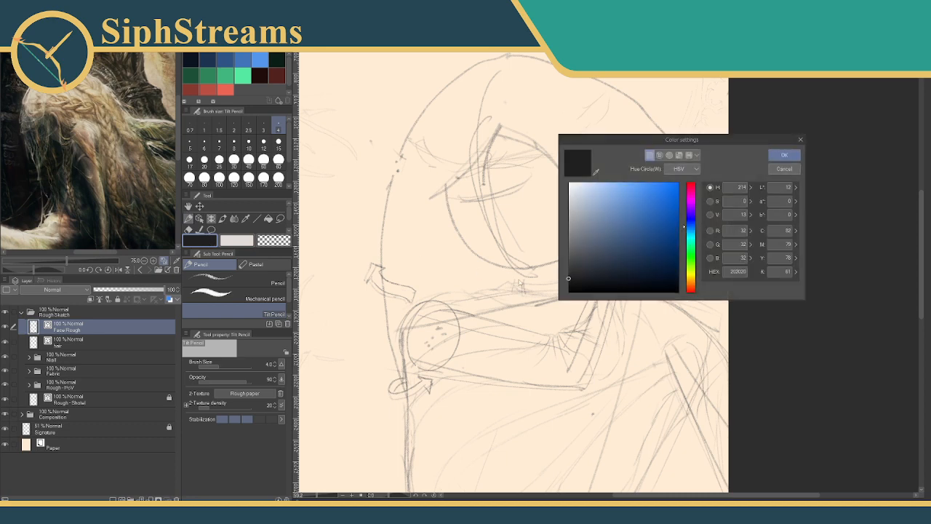
left_click(684, 277)
left_click(736, 272)
type("686868")
key("Return")
left_click_drag(464, 182, 555, 244)
key("ctrl+z")
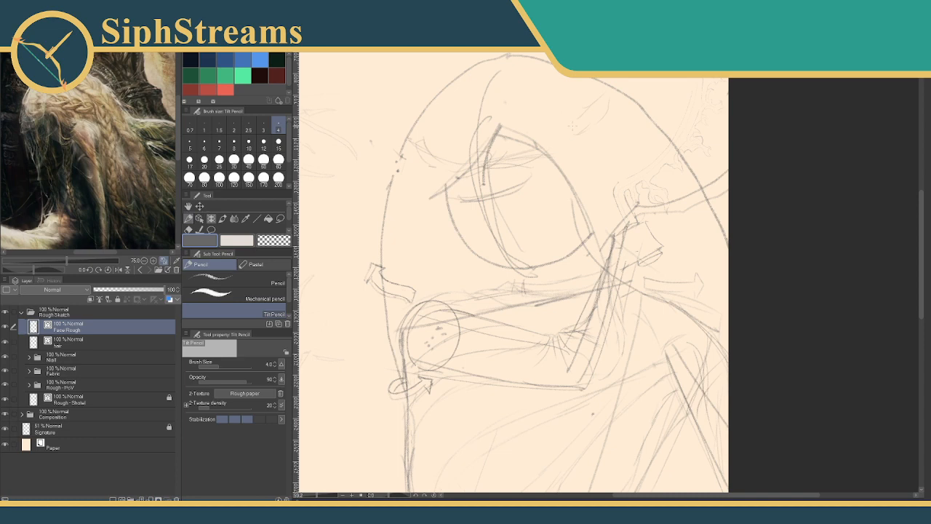
Step: Switch the eraser to its Vector sub tool and return to the Tilt Pencil
left_click_drag(317, 497, 321, 497)
mouse_move(438, 248)
left_mouse_down()
mouse_move(436, 220)
mouse_move(456, 368)
mouse_move(450, 290)
left_mouse_up()
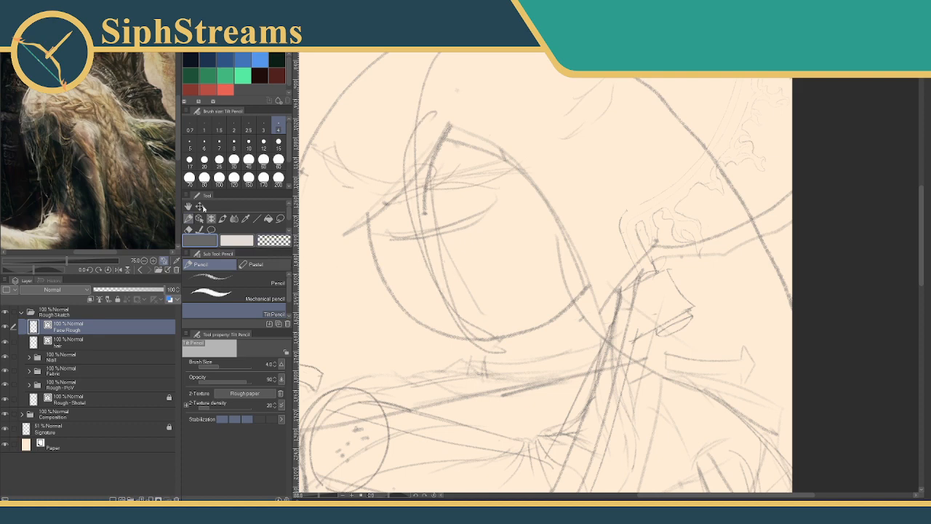
key("e")
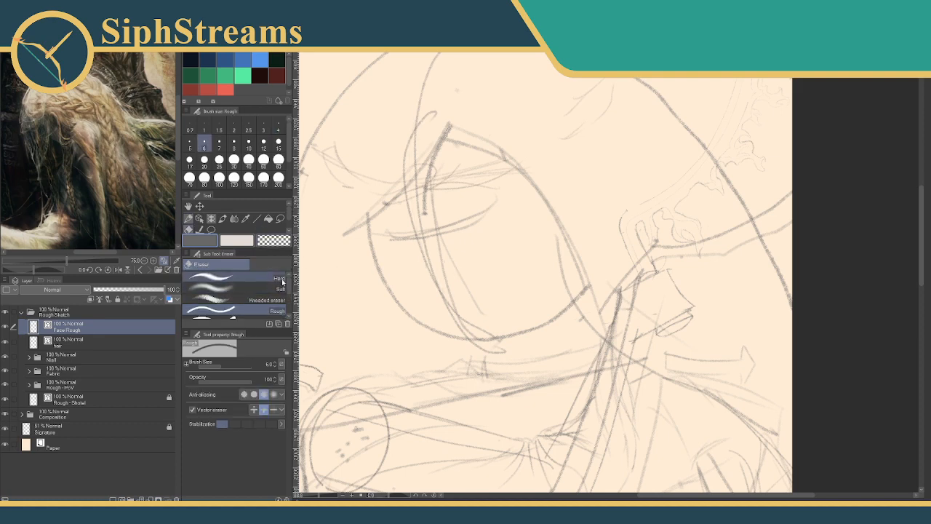
left_click(278, 178)
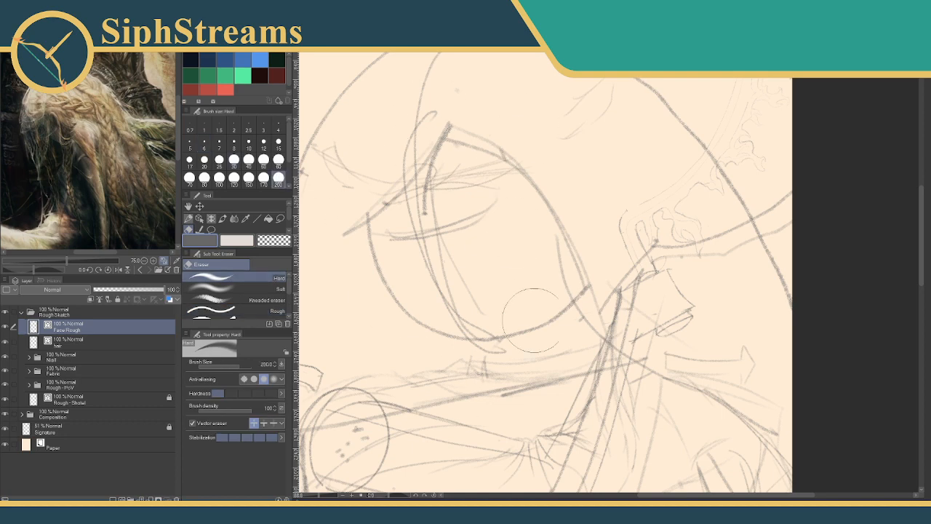
key("p")
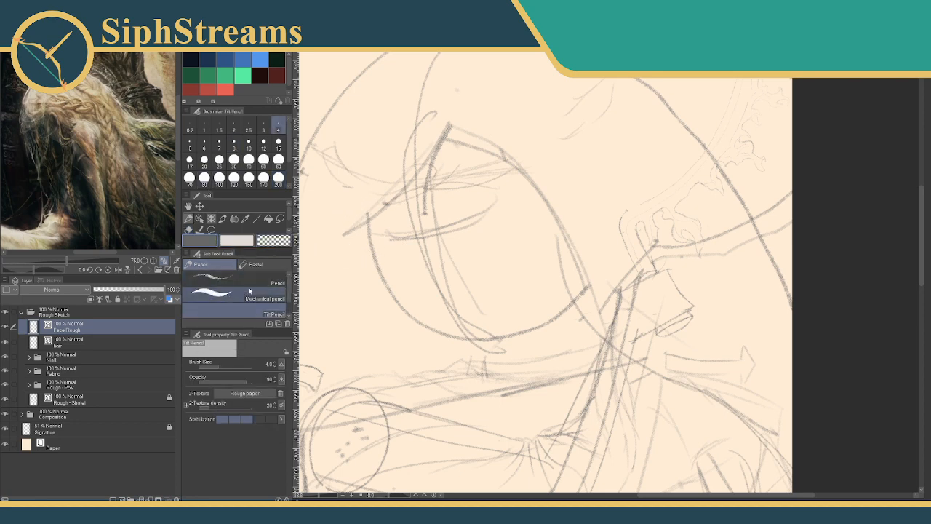
key("e")
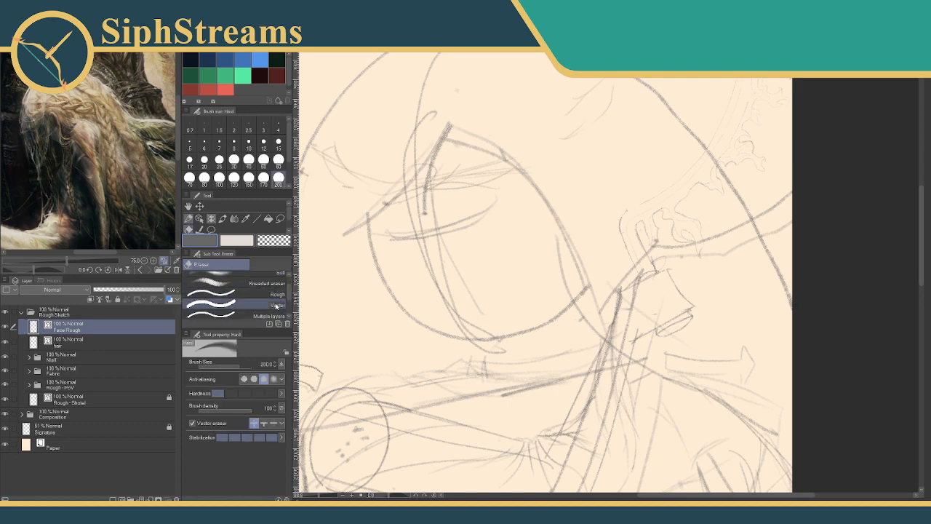
key("p")
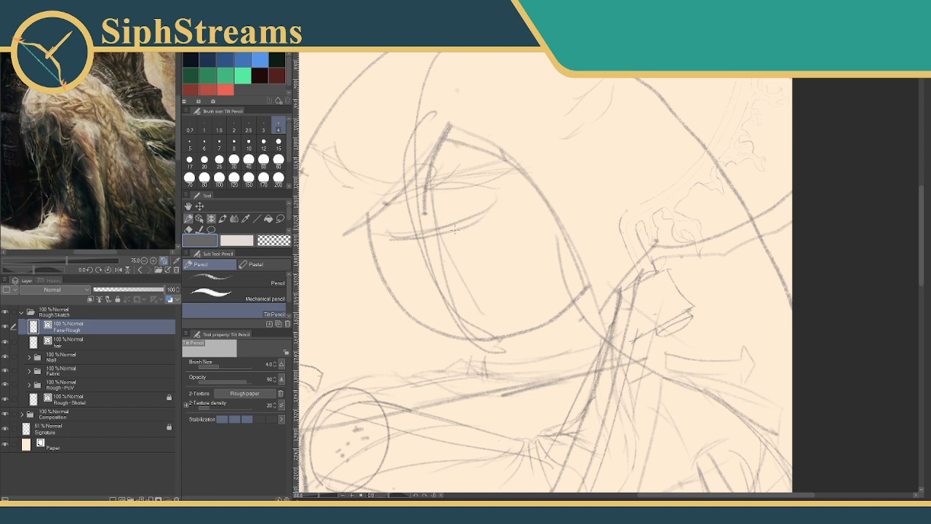
Step: Sketch the face's curved center line and the head contour from the forehead down past the ear area
mouse_move(413, 165)
left_mouse_down()
mouse_move(419, 192)
mouse_move(418, 177)
left_mouse_up()
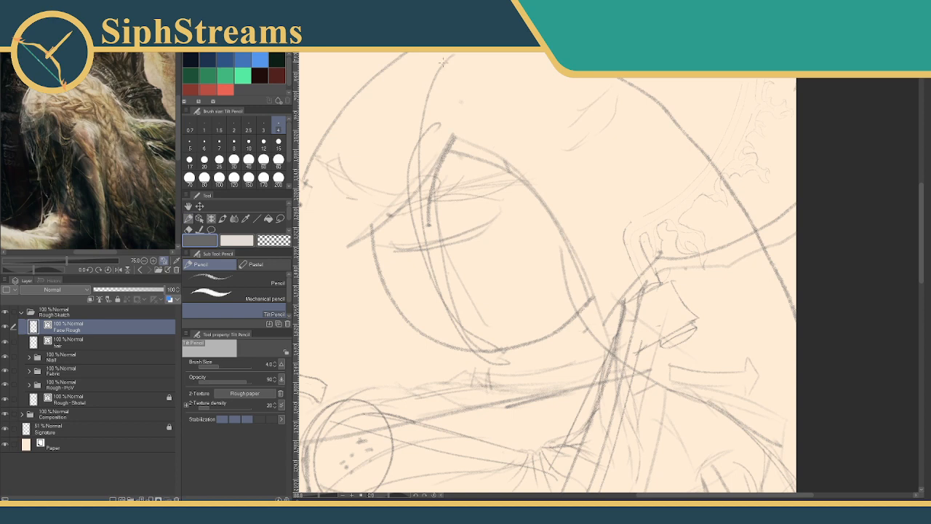
mouse_move(448, 61)
left_mouse_down()
mouse_move(432, 86)
mouse_move(417, 140)
mouse_move(420, 214)
mouse_move(439, 296)
mouse_move(487, 357)
mouse_move(590, 296)
left_mouse_up()
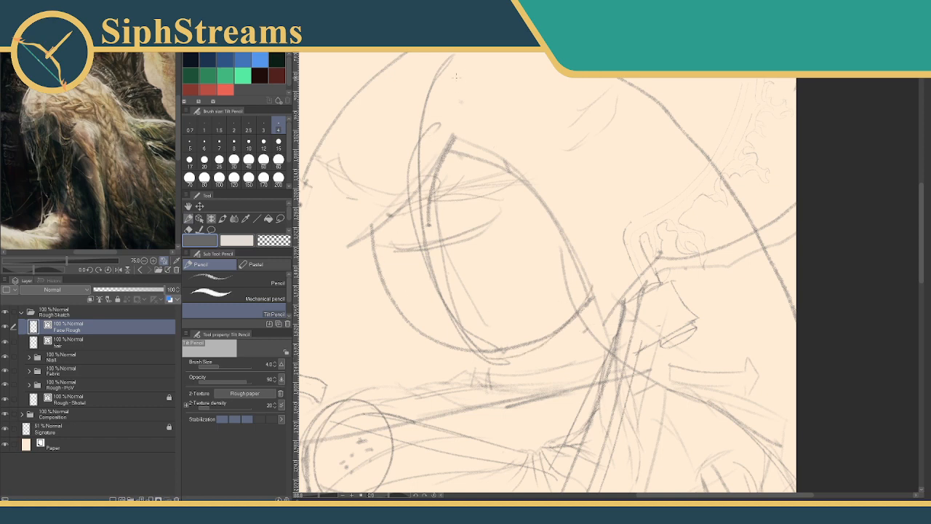
mouse_move(435, 80)
left_mouse_down()
mouse_move(462, 82)
mouse_move(564, 156)
mouse_move(582, 277)
mouse_move(534, 155)
left_mouse_up()
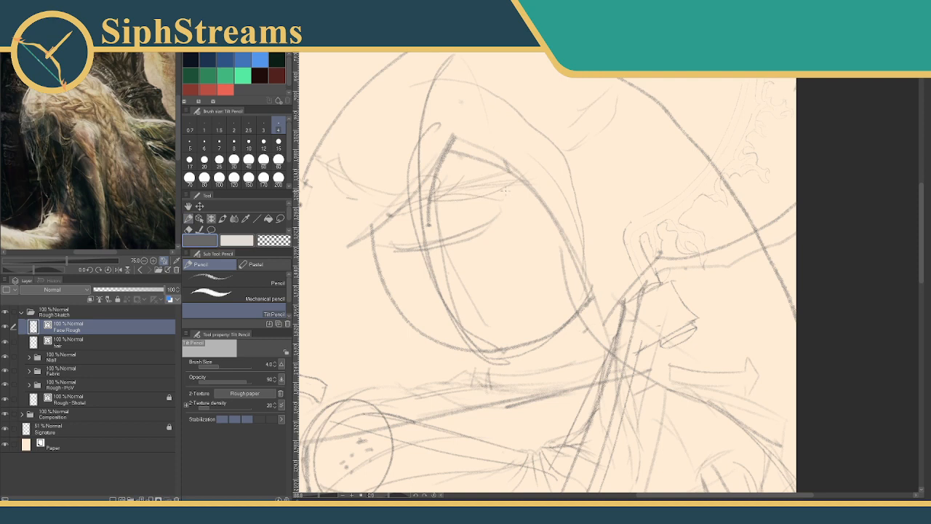
key("ctrl+z")
mouse_move(450, 79)
left_mouse_down()
mouse_move(478, 134)
mouse_move(469, 109)
mouse_move(441, 168)
left_mouse_up()
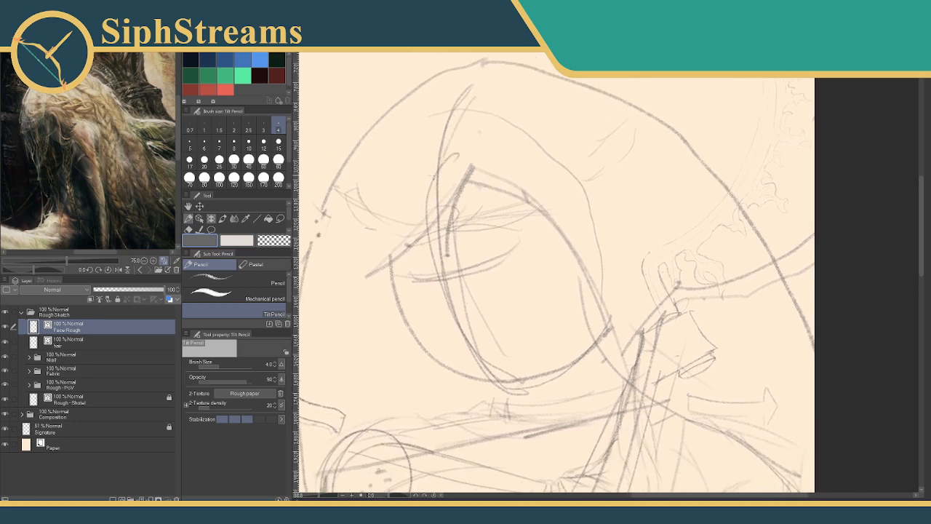
Step: Trim the overhanging stroke ends at the forehead with the Vector eraser
key("e")
mouse_move(438, 133)
left_mouse_down()
mouse_move(447, 136)
mouse_move(439, 170)
left_mouse_up()
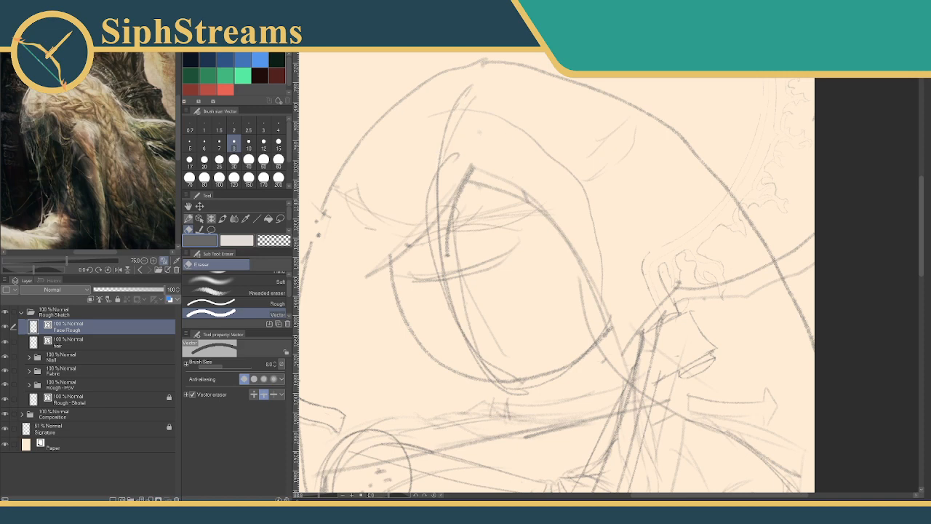
left_click_drag(443, 123, 461, 111)
key("p")
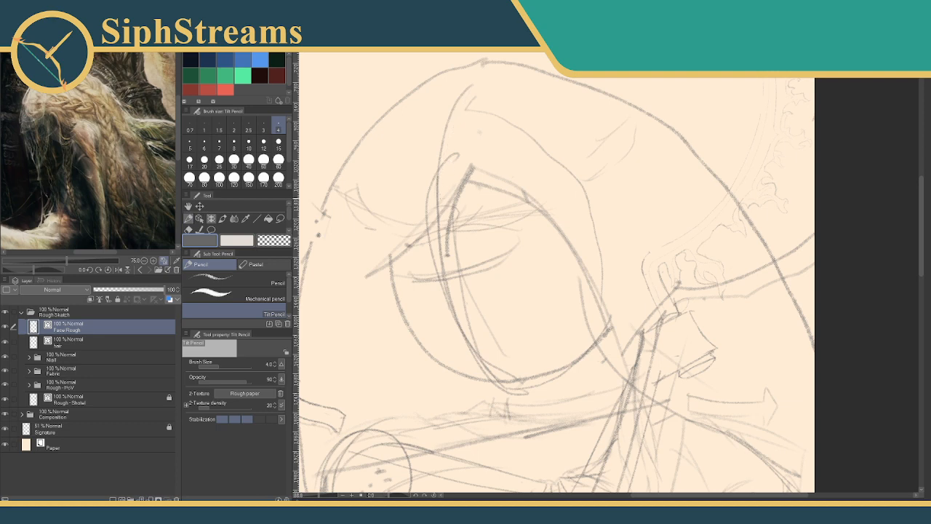
Step: Redraw the face's curved center line from the forehead to the chin
mouse_move(472, 100)
left_mouse_down()
mouse_move(449, 147)
mouse_move(438, 233)
mouse_move(477, 333)
mouse_move(505, 367)
left_mouse_up()
key("ctrl+z")
left_click_drag(467, 102, 489, 393)
key("ctrl+z")
mouse_move(465, 337)
left_mouse_down()
mouse_move(469, 120)
mouse_move(454, 291)
mouse_move(504, 390)
left_mouse_up()
key("ctrl+z")
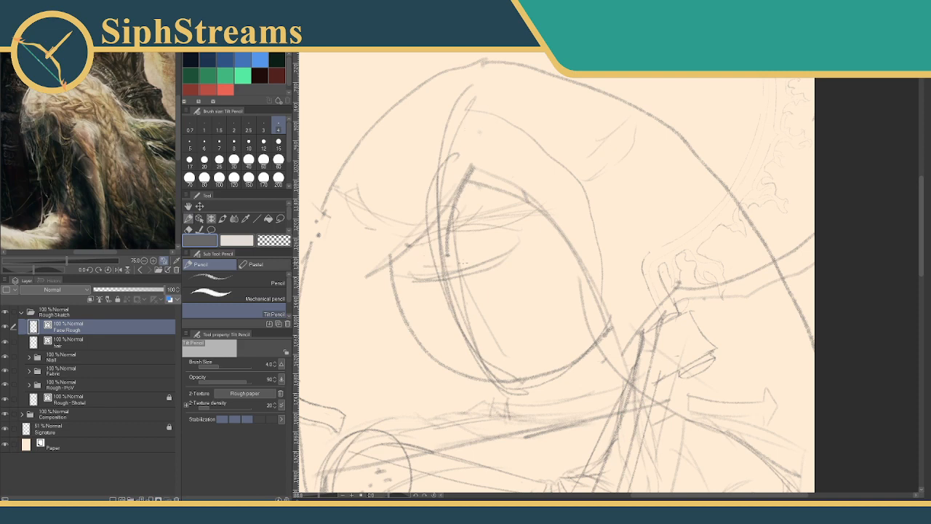
Step: Mark the horizontal face guide and outline the far cheek, brow and skull, the near jaw and the ear
left_click_drag(424, 266, 466, 262)
mouse_move(400, 288)
left_mouse_down()
mouse_move(408, 346)
mouse_move(459, 397)
mouse_move(512, 405)
left_mouse_up()
left_click_drag(403, 287, 385, 252)
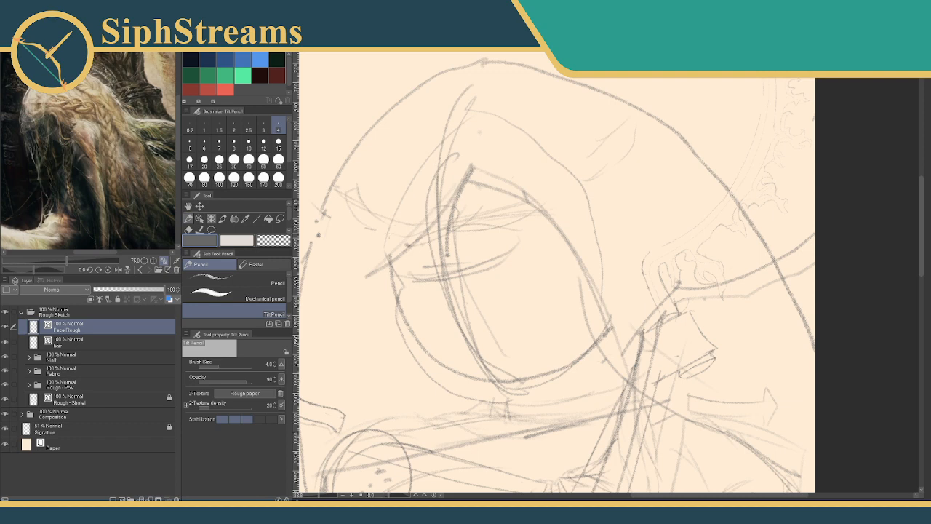
mouse_move(387, 256)
left_mouse_down()
mouse_move(380, 241)
mouse_move(419, 152)
mouse_move(499, 106)
mouse_move(544, 138)
left_mouse_up()
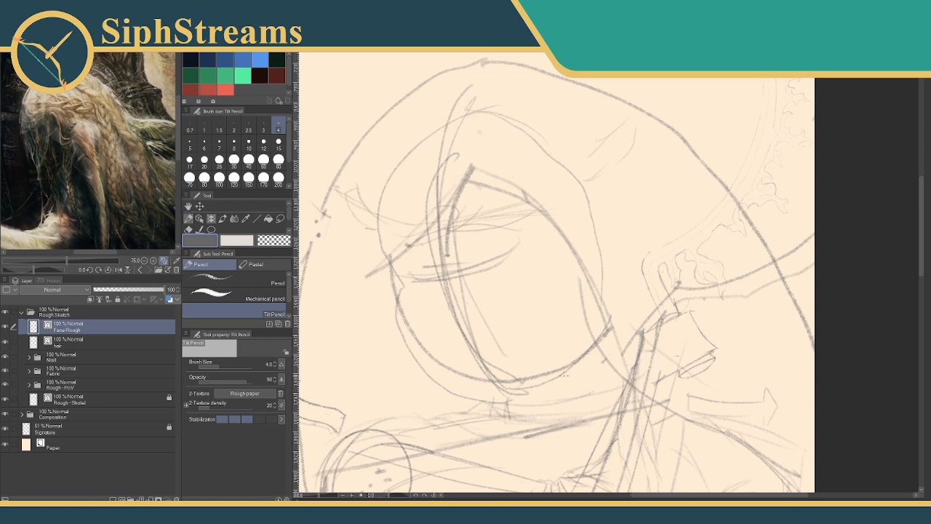
mouse_move(517, 391)
left_mouse_down()
mouse_move(533, 389)
mouse_move(593, 306)
left_mouse_up()
mouse_move(573, 211)
left_mouse_down()
mouse_move(610, 198)
mouse_move(601, 236)
left_mouse_up()
Step: Redraw the crown's curve from the top of the center line down to the ear
mouse_move(483, 110)
left_mouse_down()
mouse_move(532, 133)
mouse_move(569, 177)
mouse_move(579, 171)
mouse_move(507, 114)
mouse_move(475, 114)
mouse_move(545, 137)
mouse_move(593, 184)
left_mouse_up()
key("ctrl+z")
key("ctrl+z")
key("ctrl+z")
mouse_move(473, 113)
left_mouse_down()
mouse_move(547, 156)
mouse_move(585, 218)
mouse_move(552, 144)
mouse_move(487, 110)
mouse_move(592, 191)
left_mouse_up()
key("ctrl+z")
key("ctrl+z")
key("ctrl+z")
left_click_drag(480, 111, 588, 186)
key("ctrl+z")
left_click_drag(470, 113, 591, 185)
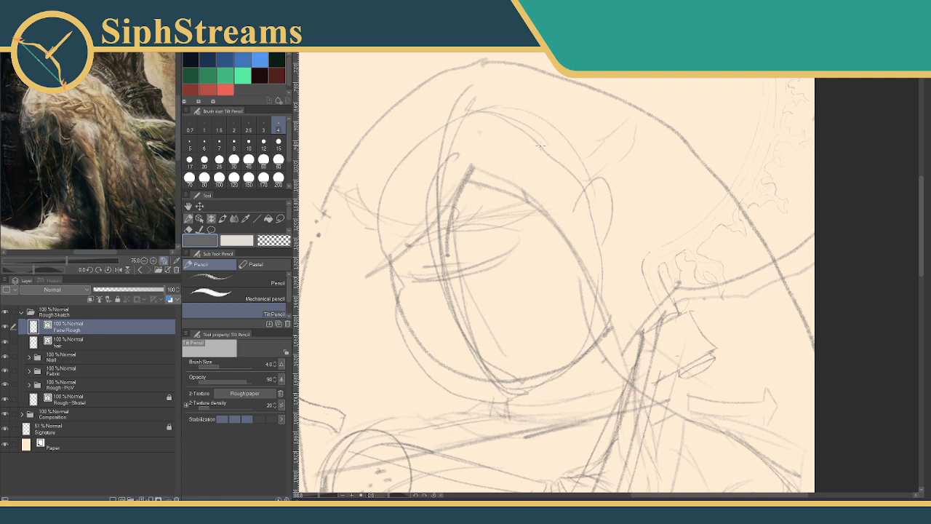
Step: Erase the surplus crown contour with the Vector eraser and hide the Composition folder
key("e")
mouse_move(544, 150)
left_mouse_down()
mouse_move(521, 150)
mouse_move(535, 129)
mouse_move(521, 133)
mouse_move(491, 99)
mouse_move(468, 110)
mouse_move(487, 96)
left_mouse_up()
key("p")
left_click(6, 414)
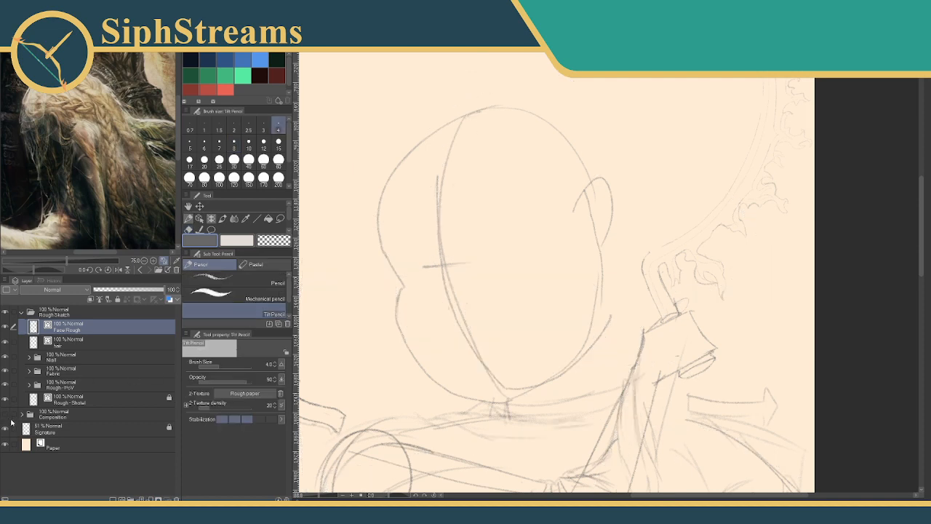
Step: Erase the doubled strokes along the face's center line and redraw the short cross guide at an upward slant
mouse_move(596, 251)
left_mouse_down()
mouse_move(584, 202)
mouse_move(597, 269)
left_mouse_up()
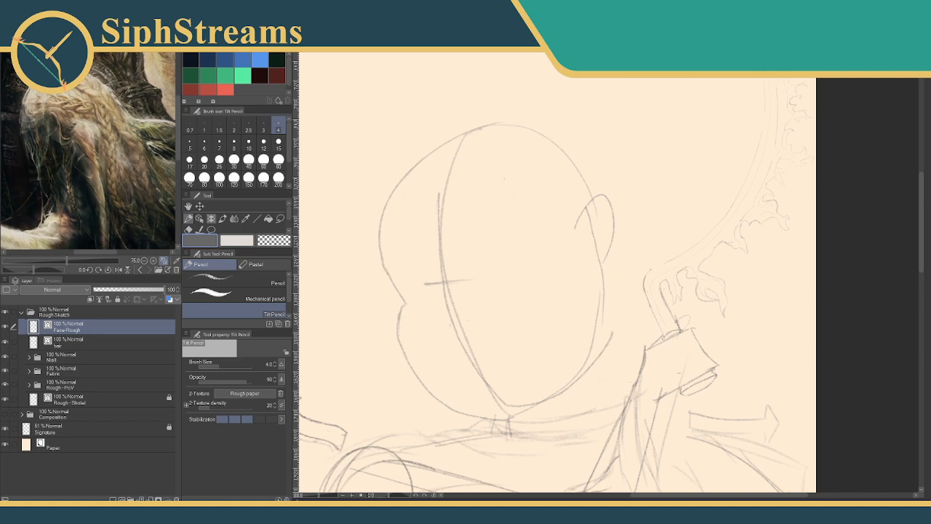
key("e")
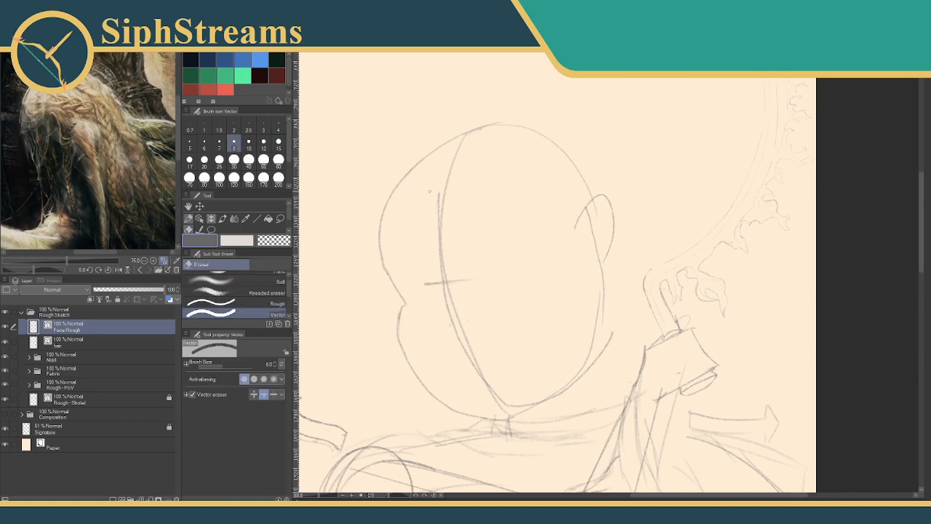
left_click(440, 191)
mouse_move(456, 272)
left_mouse_down()
mouse_move(438, 290)
mouse_move(477, 269)
mouse_move(447, 335)
mouse_move(486, 403)
left_mouse_up()
key("p")
key("e")
left_click(464, 329)
key("p")
Step: Erase the surplus line segments around the chin, the near jaw and the cheek just below the ear
key("e")
left_click(499, 408)
left_click(479, 369)
left_click(530, 403)
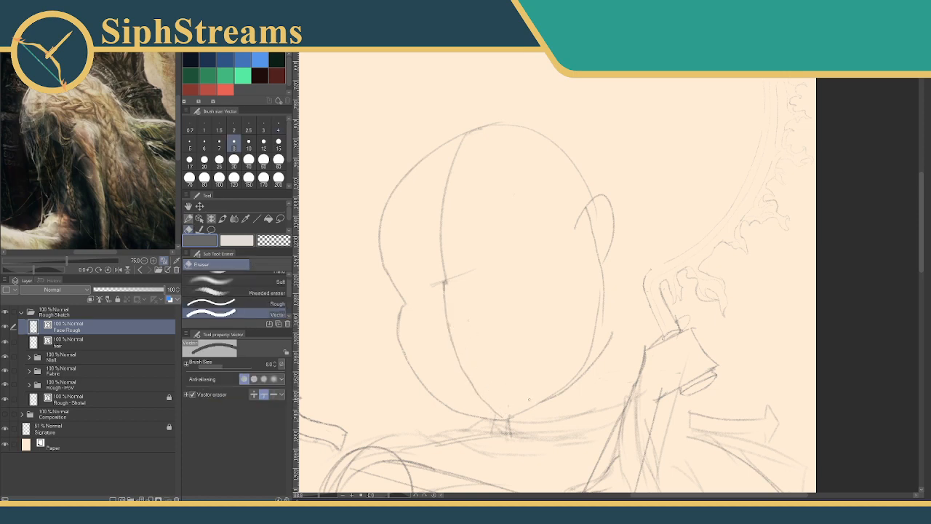
left_click_drag(611, 335, 607, 346)
left_click(594, 365)
left_click(602, 295)
key("ctrl+z")
left_click(603, 288)
key("p")
key("p")
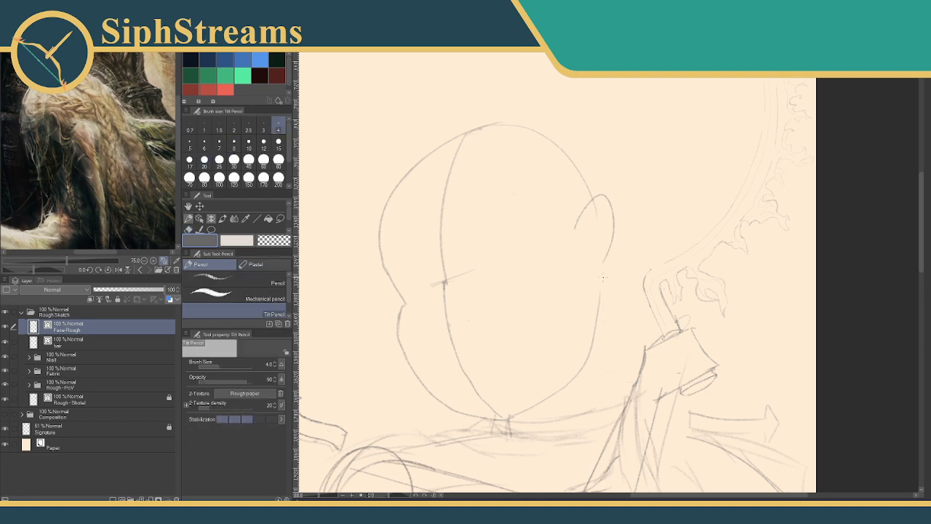
Step: Draw the back line of the neck from below the ear down toward the raised arm
left_click_drag(602, 275, 624, 359)
left_click_drag(566, 239, 567, 254)
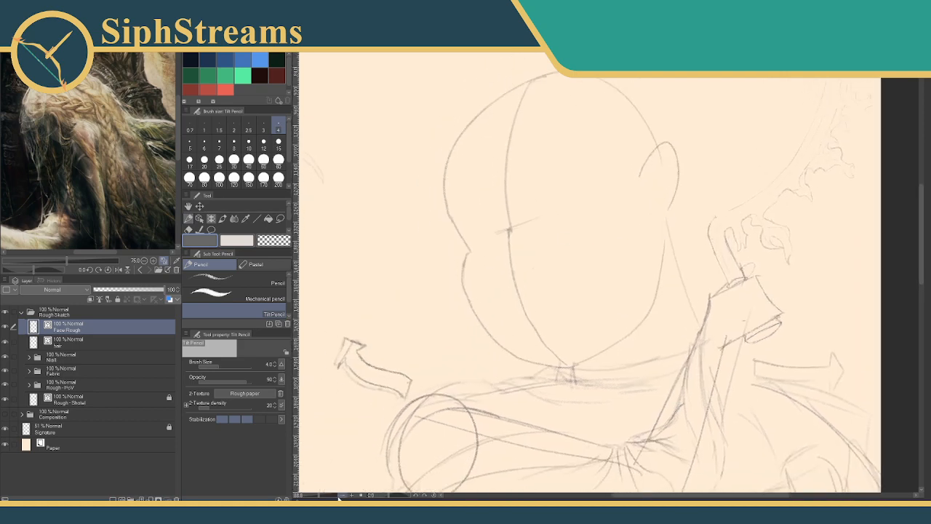
left_click_drag(318, 495, 313, 493)
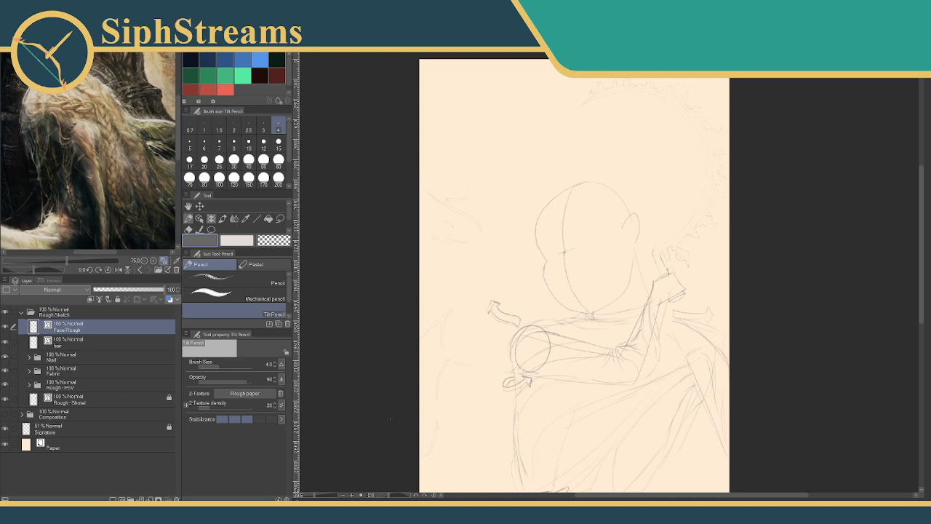
left_click_drag(314, 496, 319, 497)
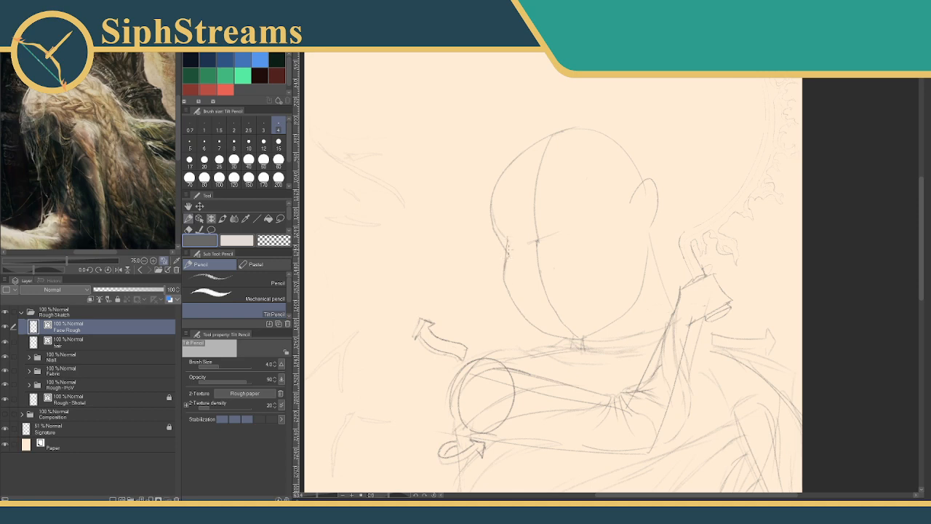
Step: Erase the far-side face contour at the brow notch with the Vector eraser, redraw it, and clean up the lower cheek line
key("e")
left_click_drag(509, 240, 505, 268)
key("p")
key("e")
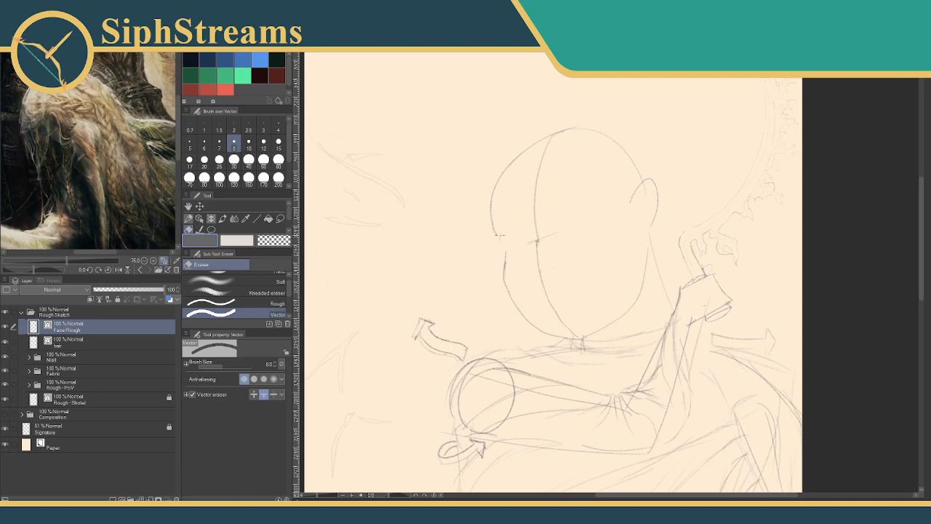
key("p")
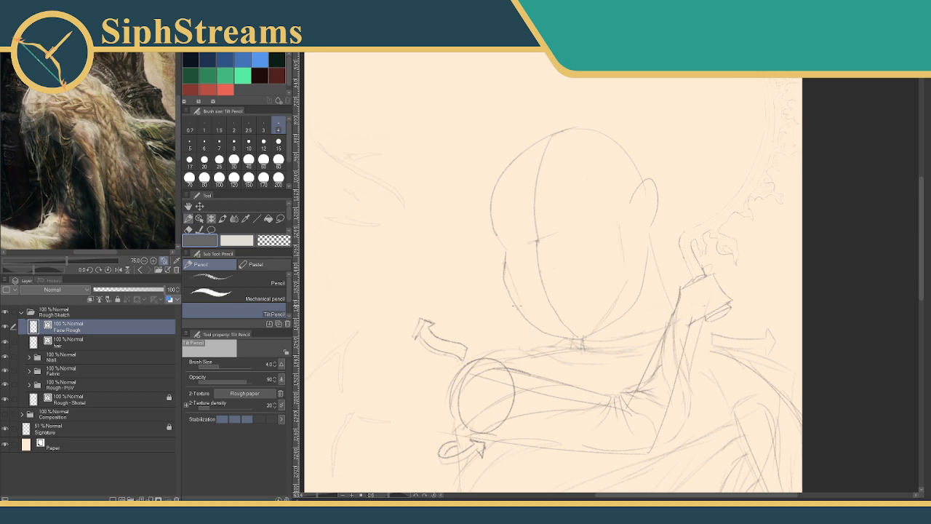
key("e")
mouse_move(518, 309)
left_mouse_down()
mouse_move(501, 275)
mouse_move(524, 316)
left_mouse_up()
key("p")
Step: Redraw the jaw contour below the ear with the Tilt Pencil, undoing the strokes that miss
left_click_drag(637, 231, 642, 279)
key("ctrl+z")
key("ctrl+z")
key("ctrl+z")
mouse_move(632, 306)
left_mouse_down()
mouse_move(647, 275)
mouse_move(635, 226)
left_mouse_up()
Step: Redraw the back of the skull from the center line's top to the ear and erase the surplus old contour
mouse_move(558, 131)
left_mouse_down()
mouse_move(615, 129)
mouse_move(649, 154)
mouse_move(657, 193)
left_mouse_up()
key("ctrl+z")
key("ctrl+y")
key("e")
left_click_drag(614, 137, 612, 175)
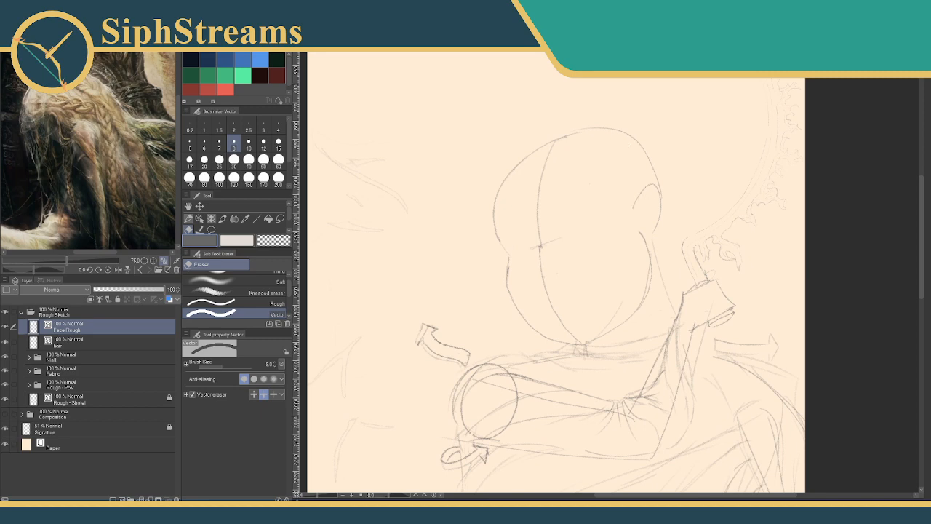
Step: Rename the Face Rough layer as Face Rough for Hair Placement and dismiss the input language notification
mouse_move(460, 324)
left_mouse_down()
mouse_move(490, 286)
mouse_move(483, 343)
left_mouse_up()
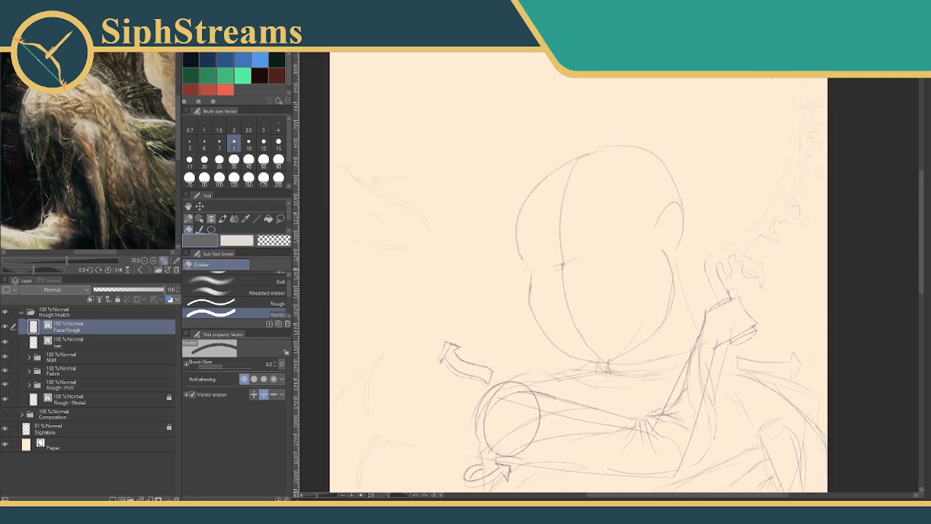
left_click_drag(318, 497, 315, 497)
left_click_drag(445, 346, 425, 351)
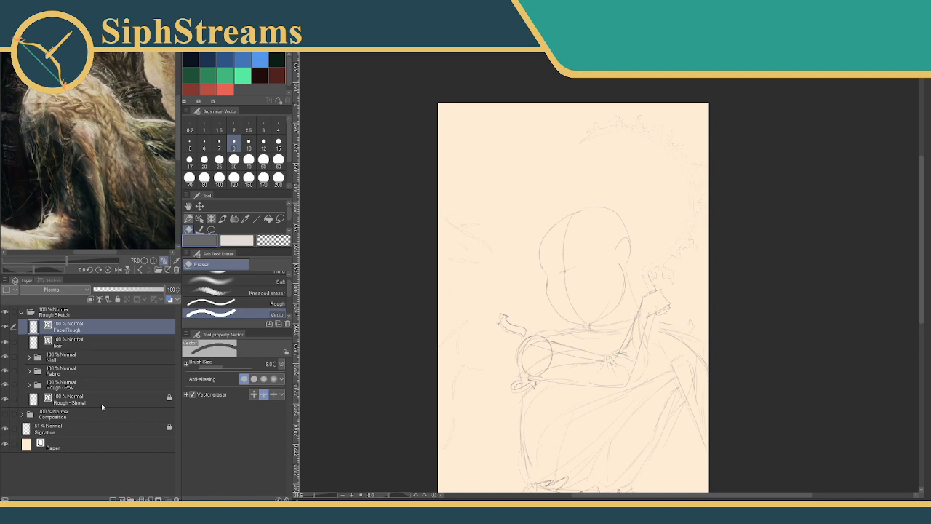
double_click(80, 329)
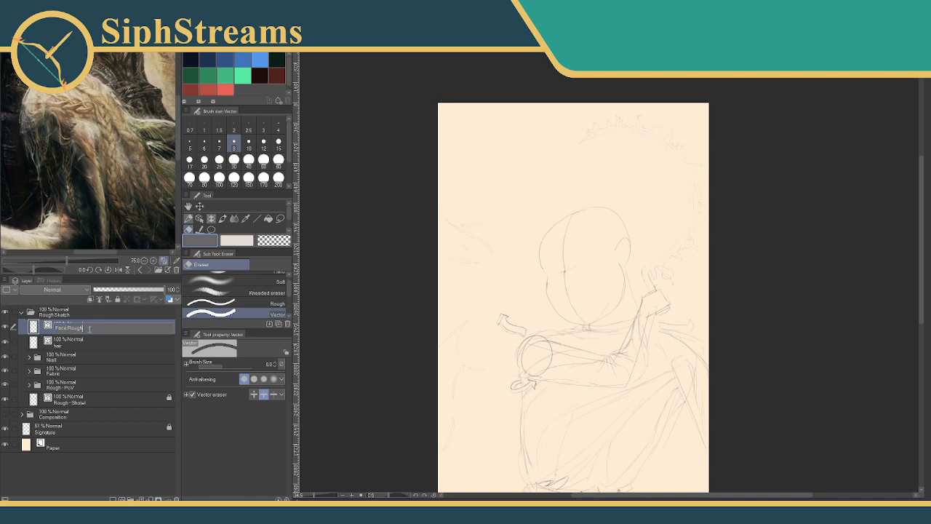
type("for Hair Piecement")
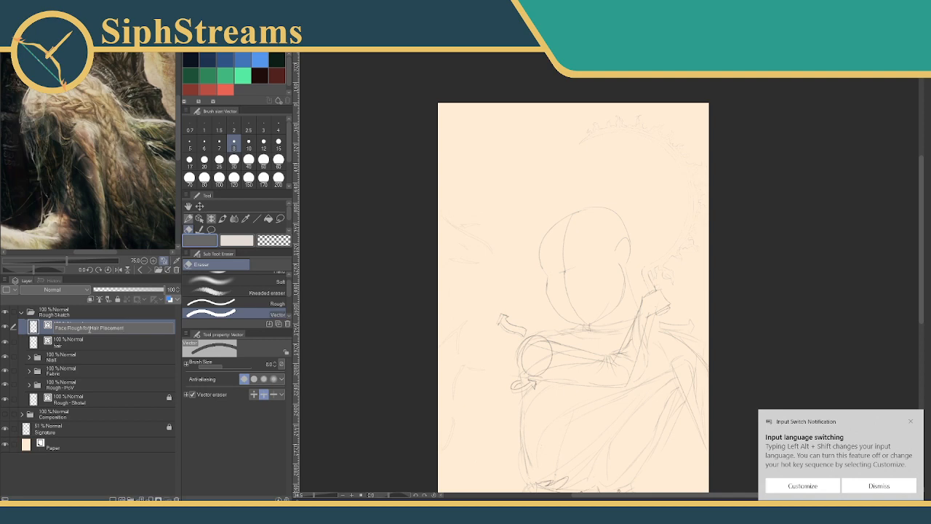
key("Return")
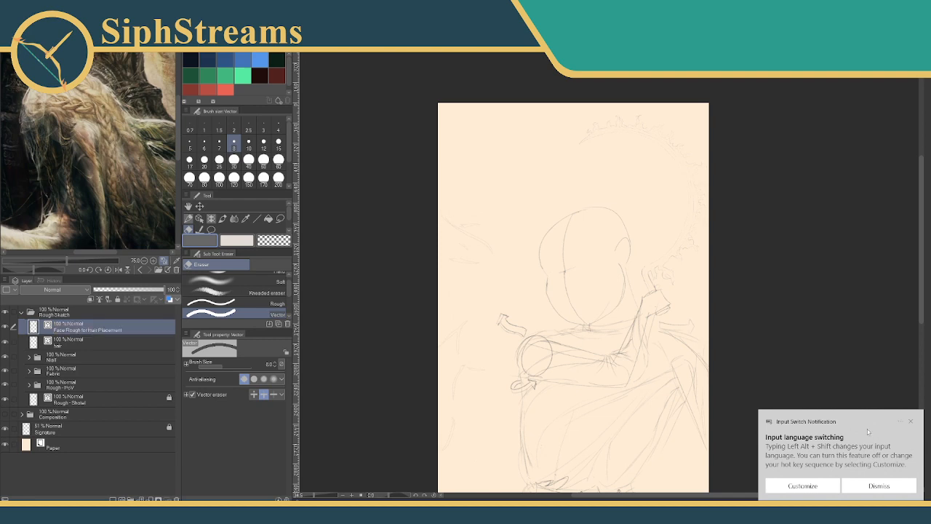
left_click(879, 486)
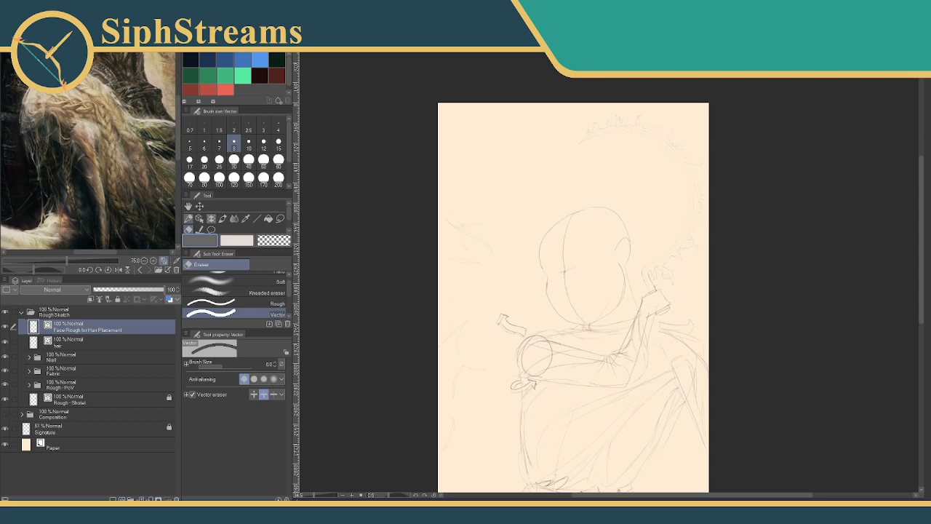
Step: Show the Composition folder and lower its opacity to 26%
left_click_drag(502, 263, 474, 293)
mouse_move(557, 291)
left_mouse_down()
mouse_move(622, 291)
mouse_move(562, 291)
mouse_move(571, 291)
left_mouse_up()
left_click_drag(557, 291, 554, 325)
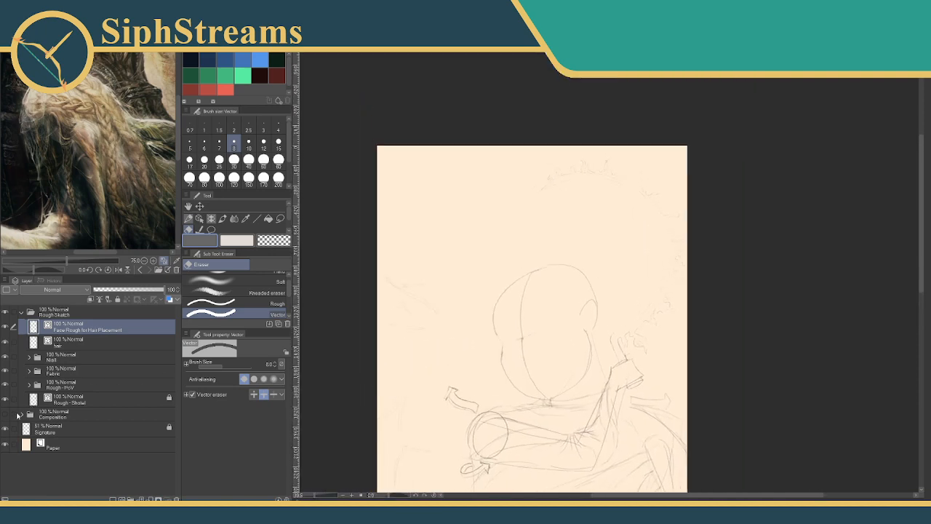
left_click(5, 414)
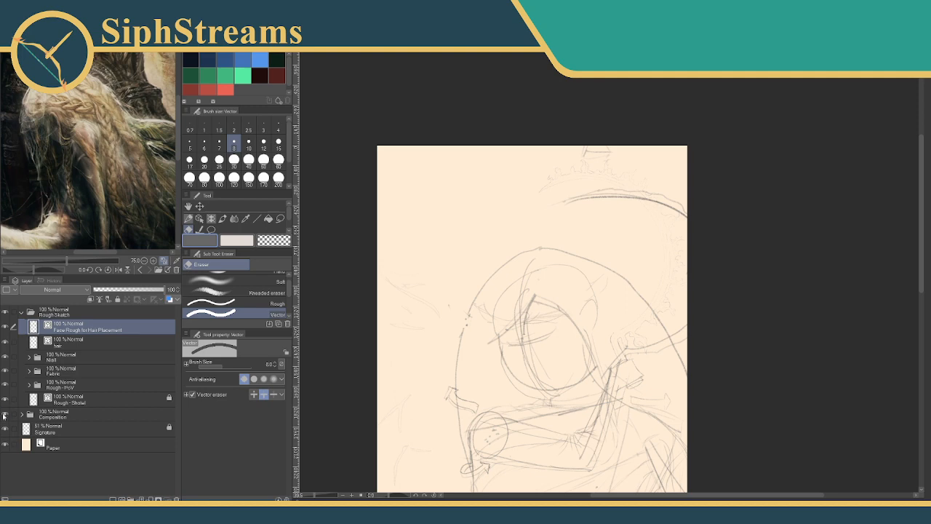
left_click_drag(542, 272, 563, 216)
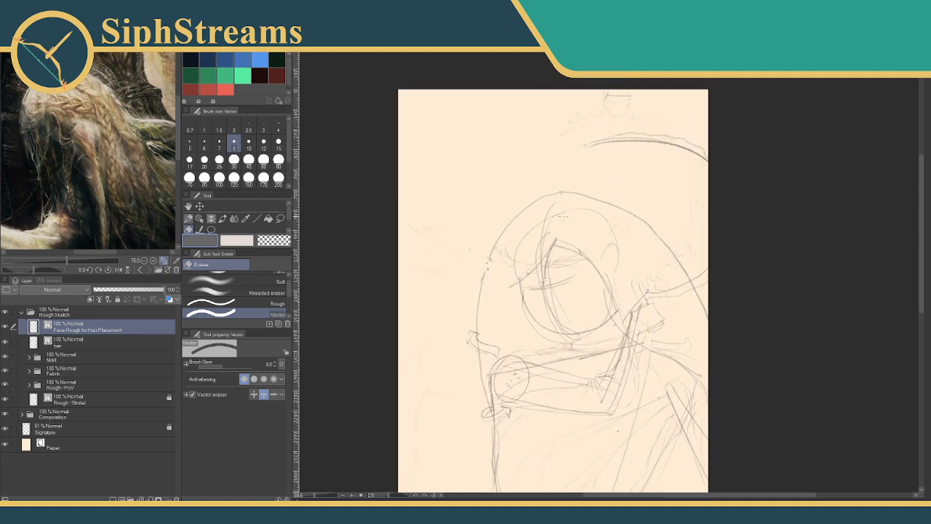
left_click_drag(316, 495, 320, 495)
mouse_move(373, 375)
left_mouse_down()
mouse_move(367, 367)
mouse_move(369, 384)
mouse_move(375, 355)
left_mouse_up()
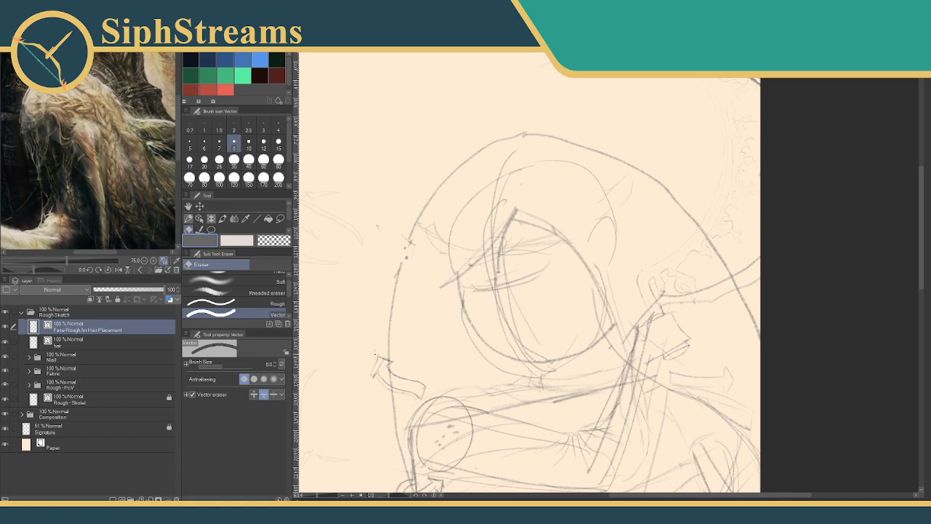
left_click(43, 413)
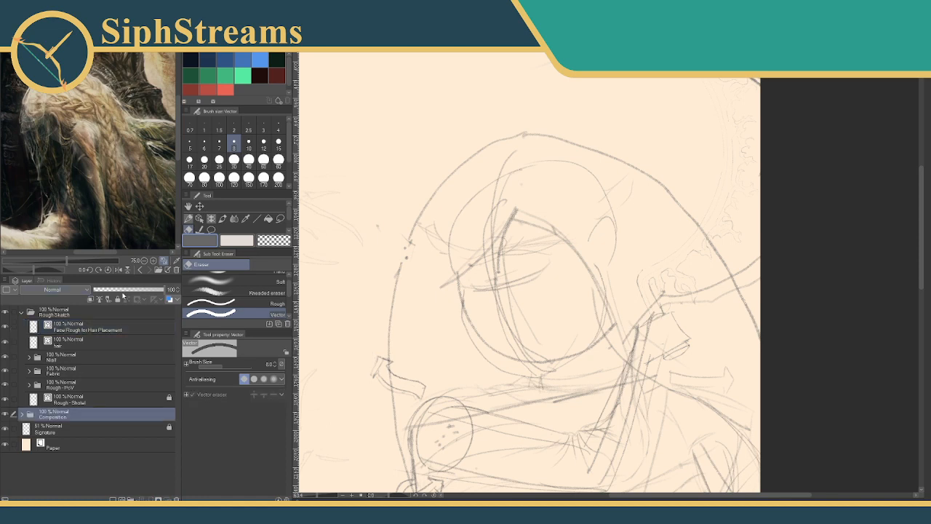
left_click_drag(162, 291, 112, 290)
left_click_drag(499, 257, 496, 241)
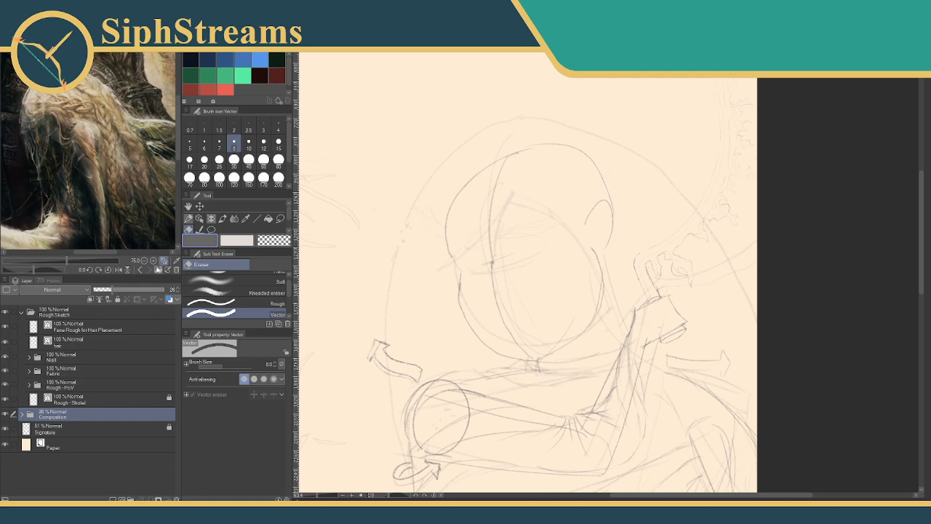
left_click(158, 269)
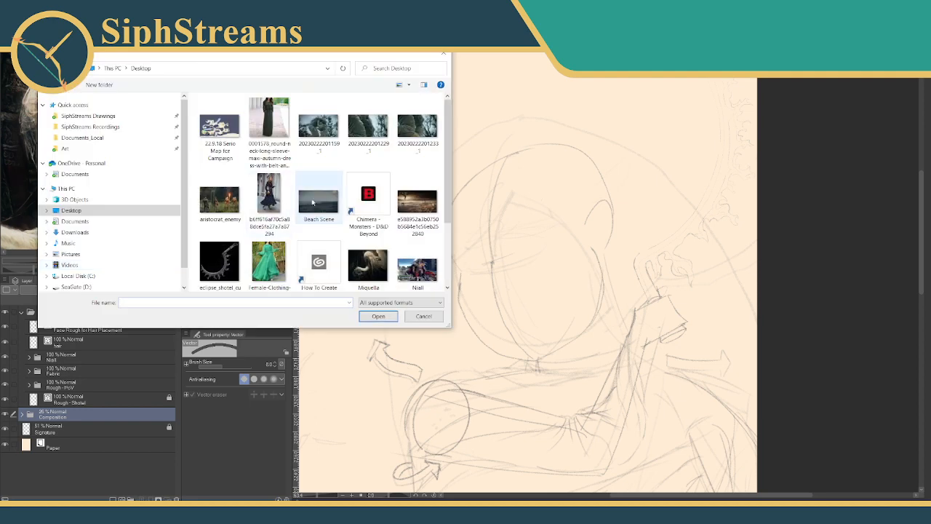
left_click(354, 129)
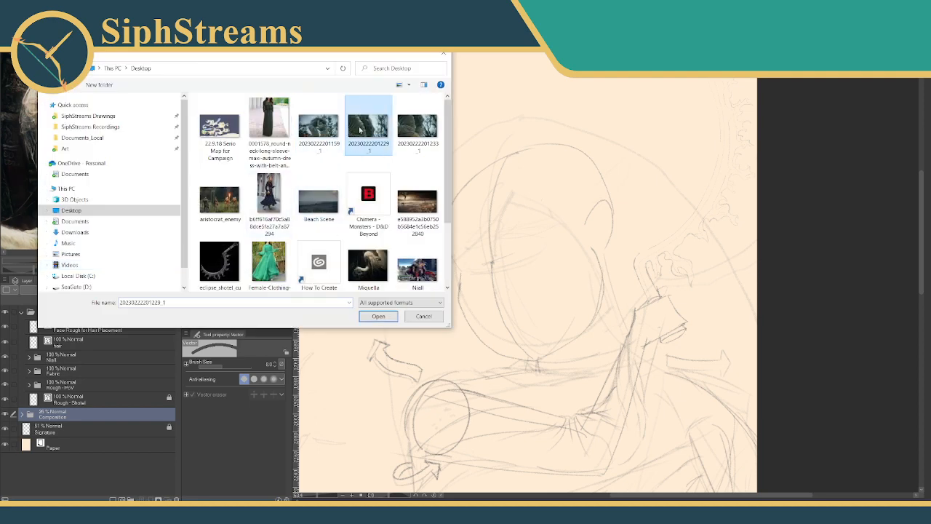
left_click(376, 317)
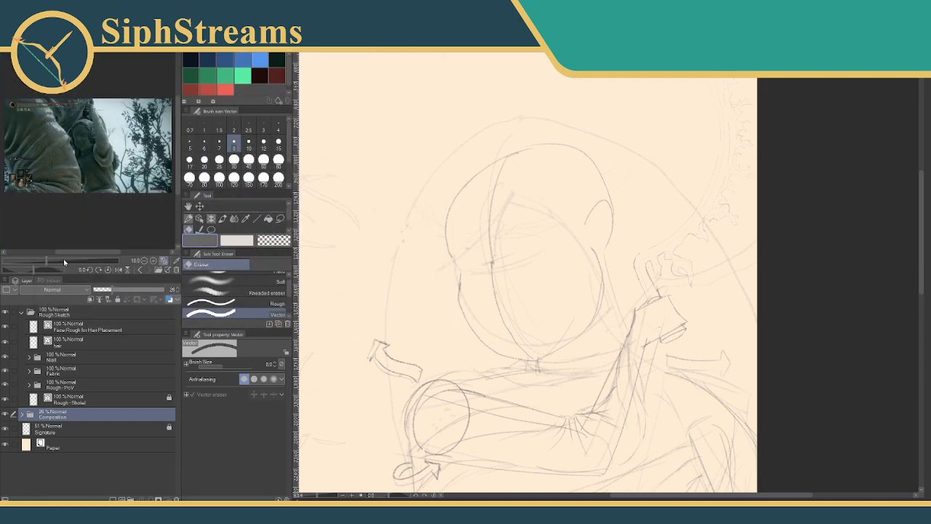
left_click_drag(51, 262, 64, 261)
left_click_drag(125, 186, 93, 221)
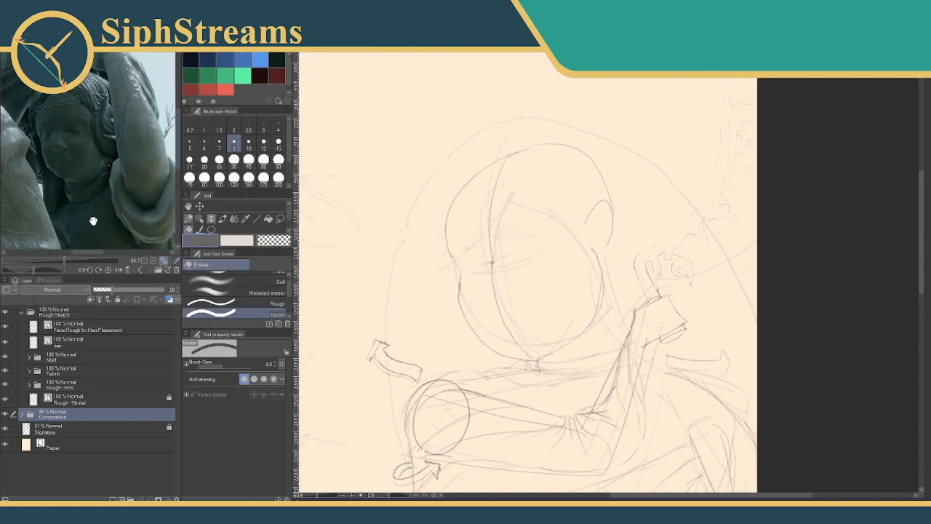
Step: Sketch hairline bands, hair sections and a loose outer hair outline on the Face Rough for Hair Placement layer, and hide the Composition folder
left_click(87, 331)
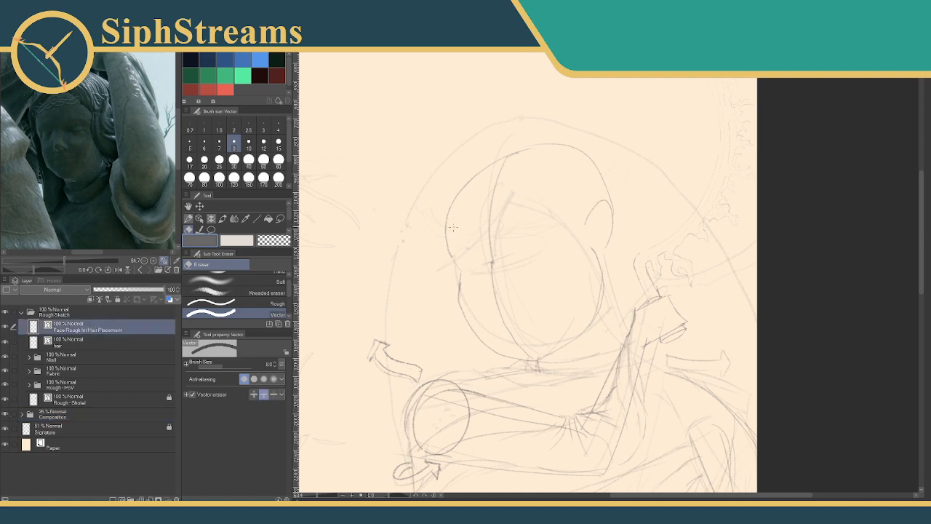
left_click_drag(445, 219, 492, 205)
key("ctrl+z")
key("p")
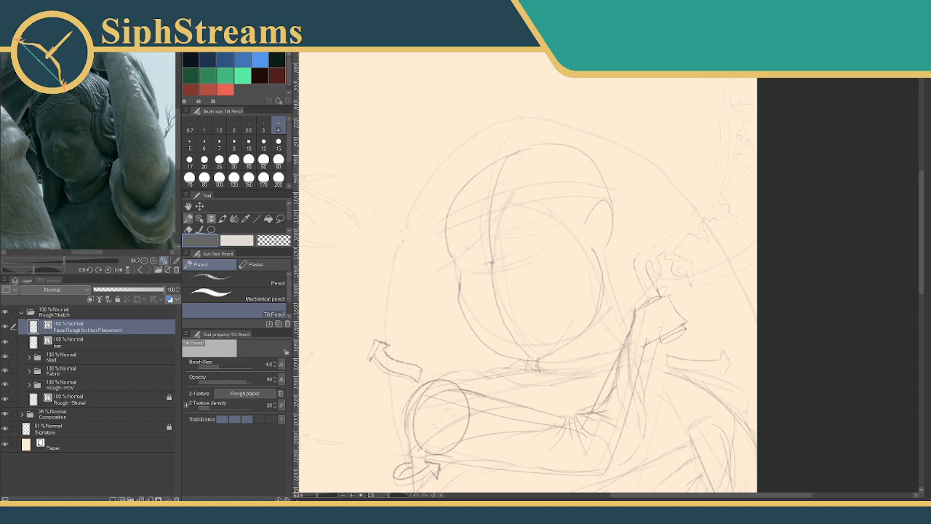
mouse_move(510, 163)
left_mouse_down()
mouse_move(568, 194)
mouse_move(517, 167)
mouse_move(454, 217)
left_mouse_up()
left_click_drag(512, 163, 515, 142)
left_click_drag(588, 192, 587, 166)
left_click_drag(509, 148, 451, 198)
left_click(8, 416)
mouse_move(377, 371)
left_mouse_down()
mouse_move(398, 286)
mouse_move(390, 370)
left_mouse_up()
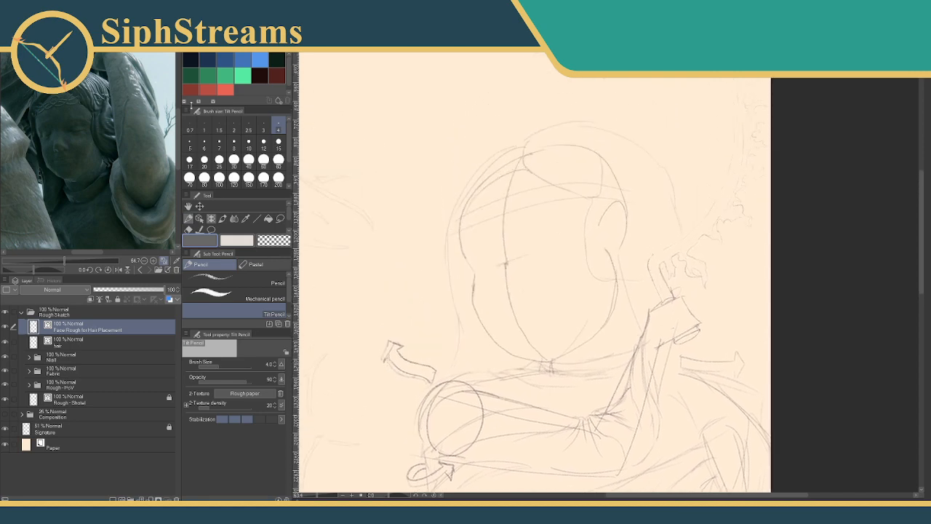
Step: Load the Miquella reference image in the sub view and enlarge it on the figure's hair
left_click(158, 270)
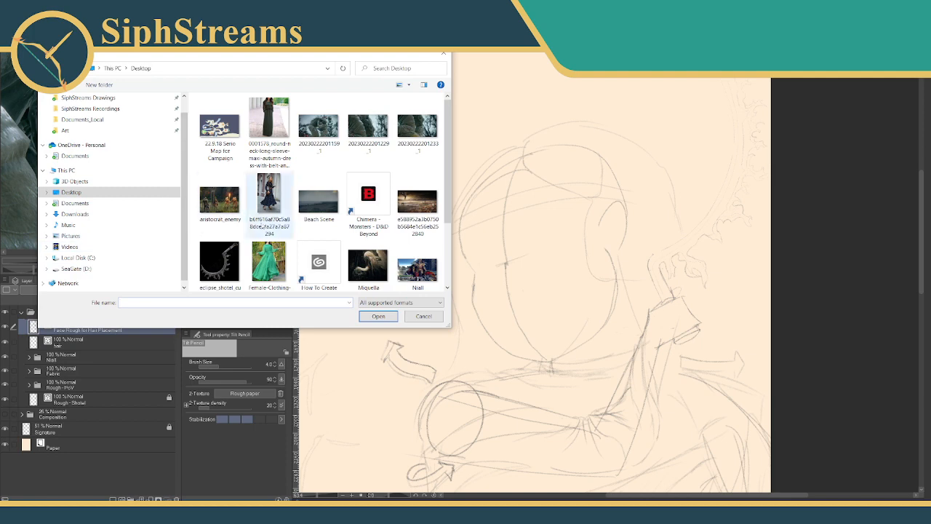
left_click(368, 265)
left_click(378, 315)
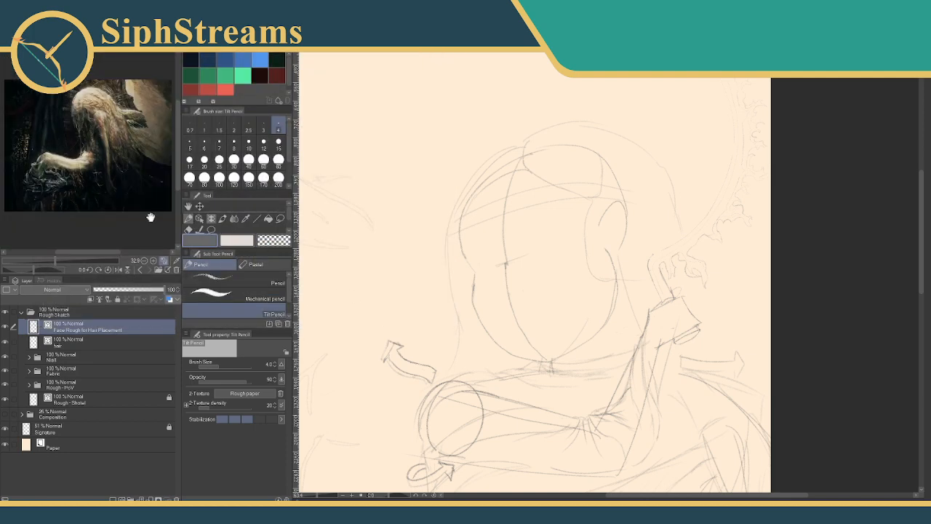
scroll(85, 203, "up", 3)
left_click_drag(85, 203, 79, 213)
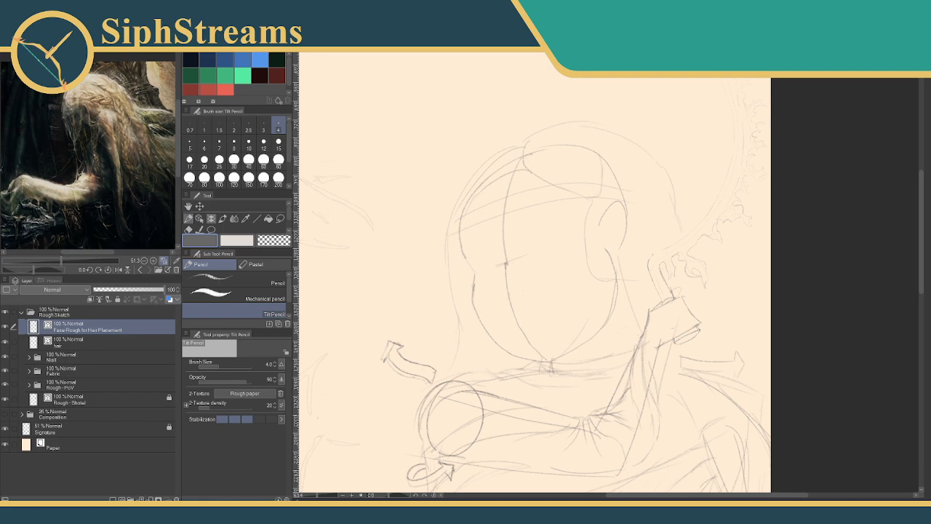
Step: Check the hair layer's visibility, and erase the loose outer hair outline around the skull on the Face Rough for Hair Placement layer
left_click_drag(314, 498, 315, 495)
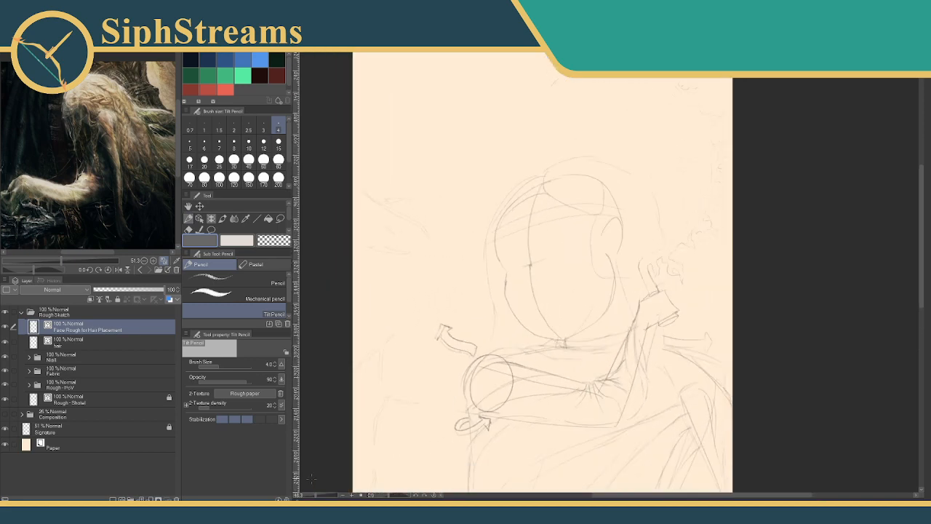
left_click(133, 346)
left_click_drag(437, 251, 409, 318)
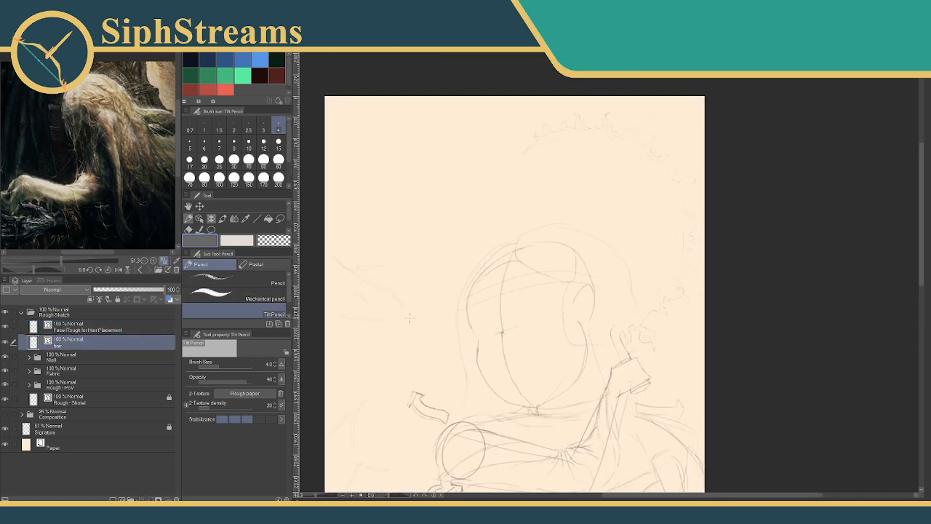
left_click(5, 342)
left_click(5, 341)
left_click(158, 329)
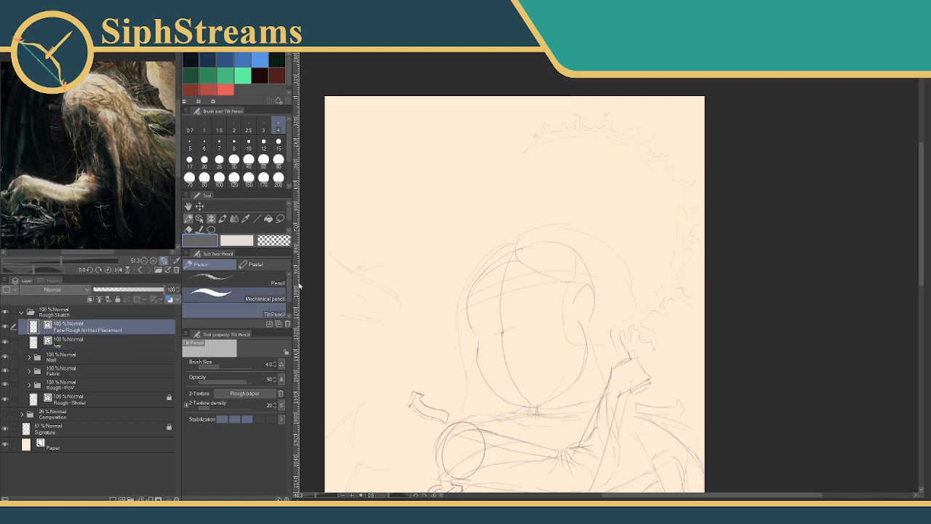
key("e")
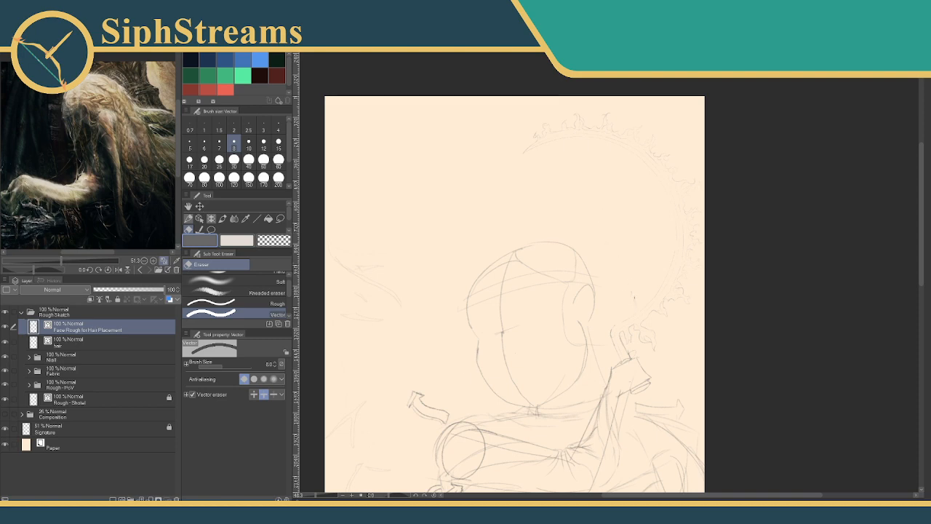
key("p")
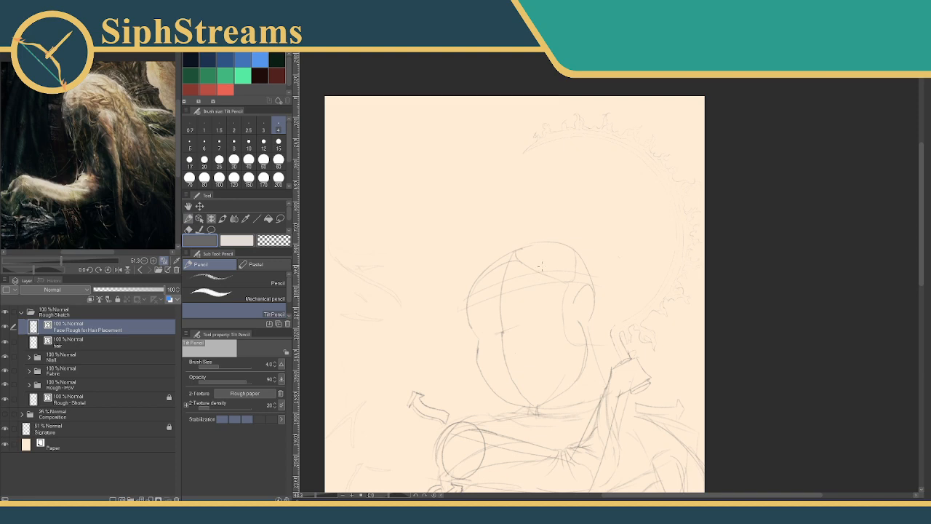
Step: Mark the parting at the top of the head and a crown line above the skull on the hair layer, and enlarge the reference's hair
left_click(82, 348)
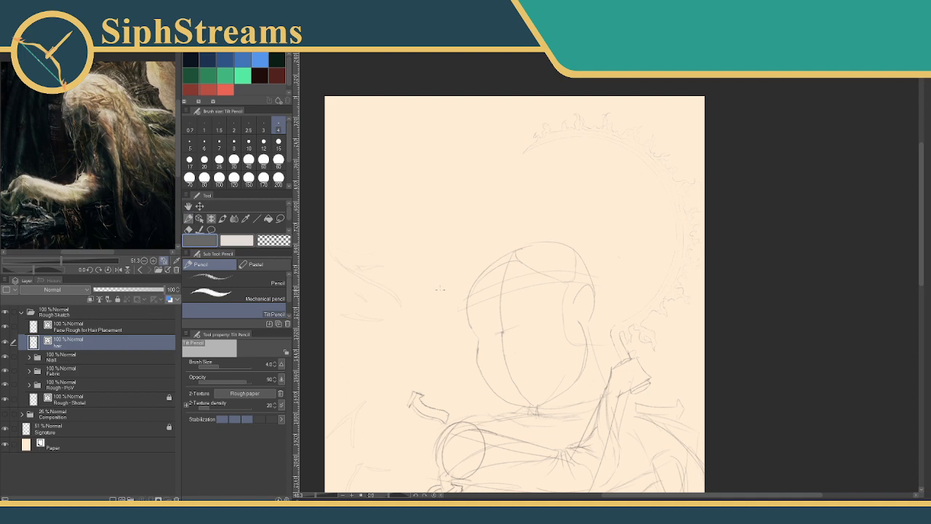
left_click(134, 323)
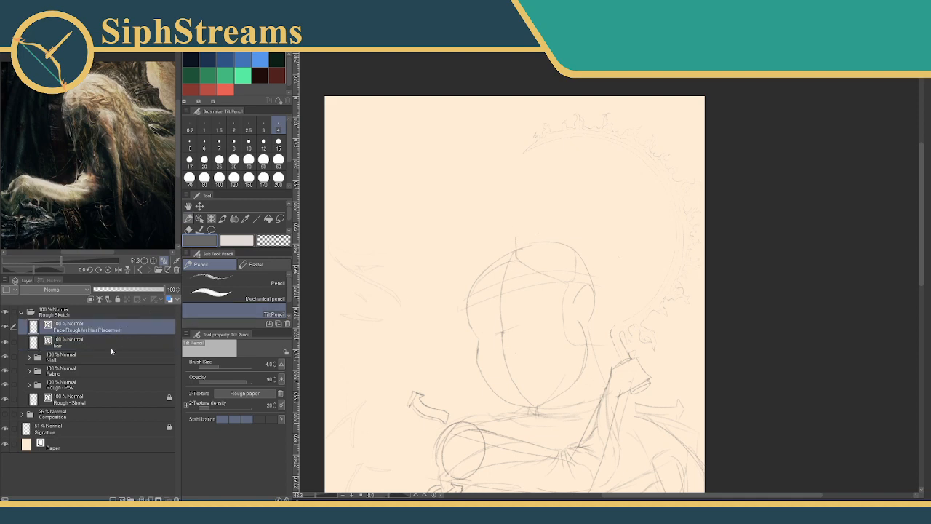
left_click(118, 341)
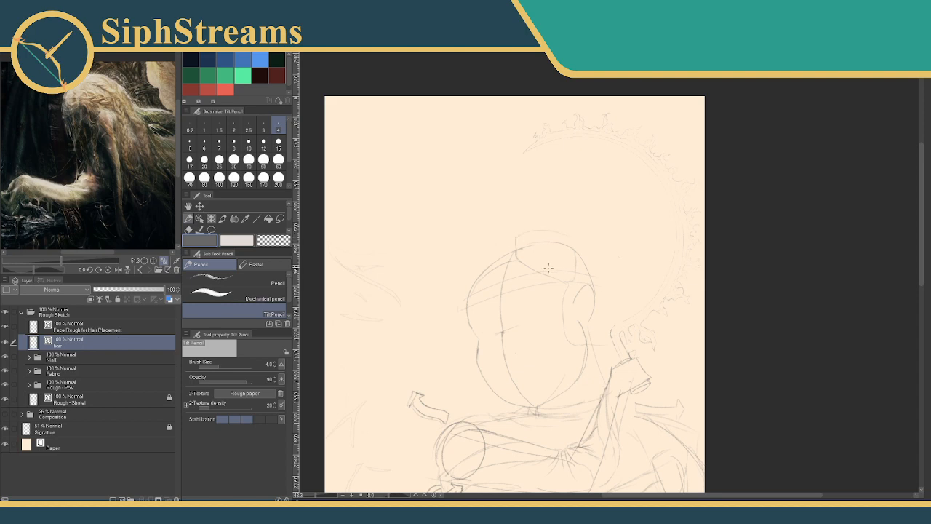
left_click_drag(61, 262, 68, 263)
left_click_drag(107, 181, 88, 217)
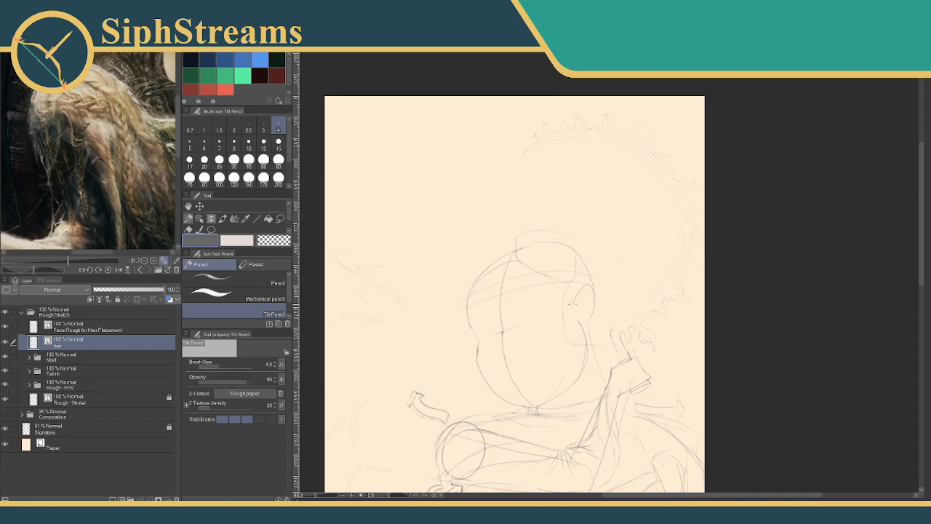
Step: Sketch long hair strands falling from behind the ear over the shoulder and torso on the hair layer, erasing stray line parts
left_click_drag(595, 341, 526, 194)
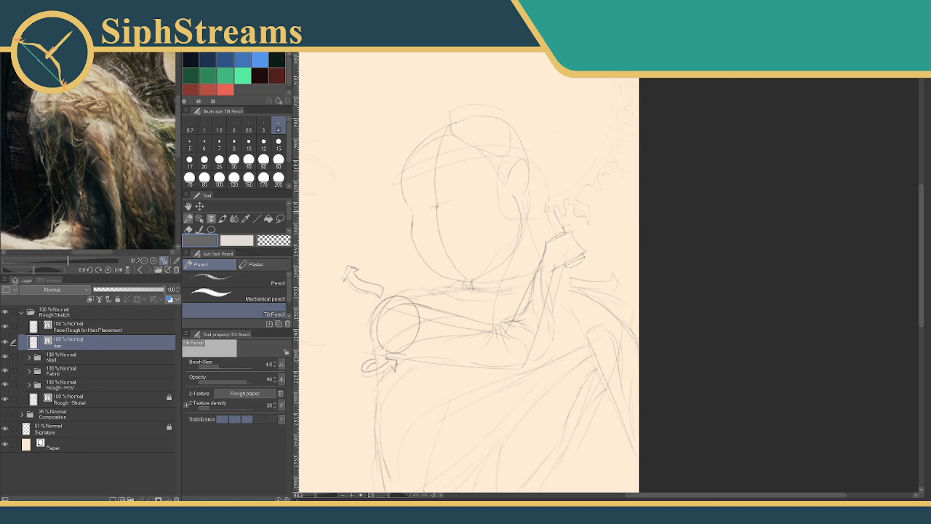
left_click_drag(506, 314, 494, 208)
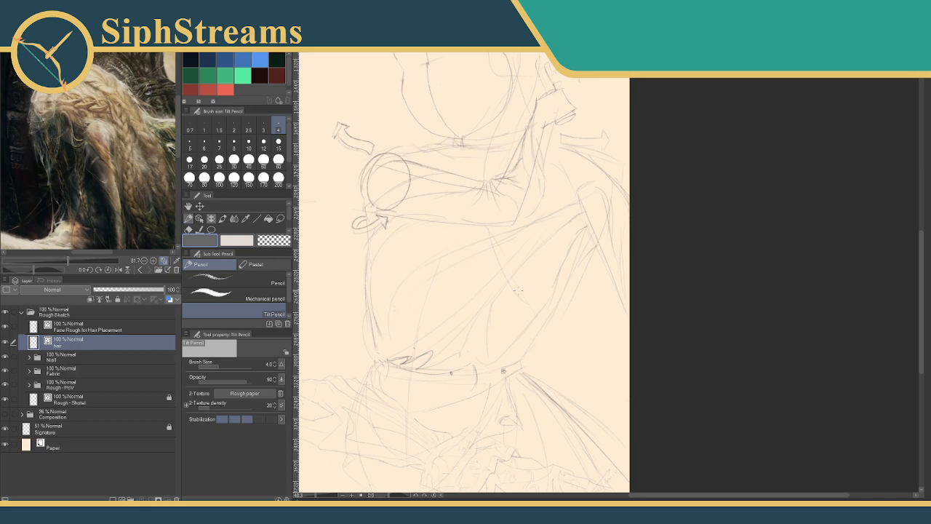
mouse_move(534, 173)
left_mouse_down()
mouse_move(545, 191)
mouse_move(548, 180)
left_mouse_up()
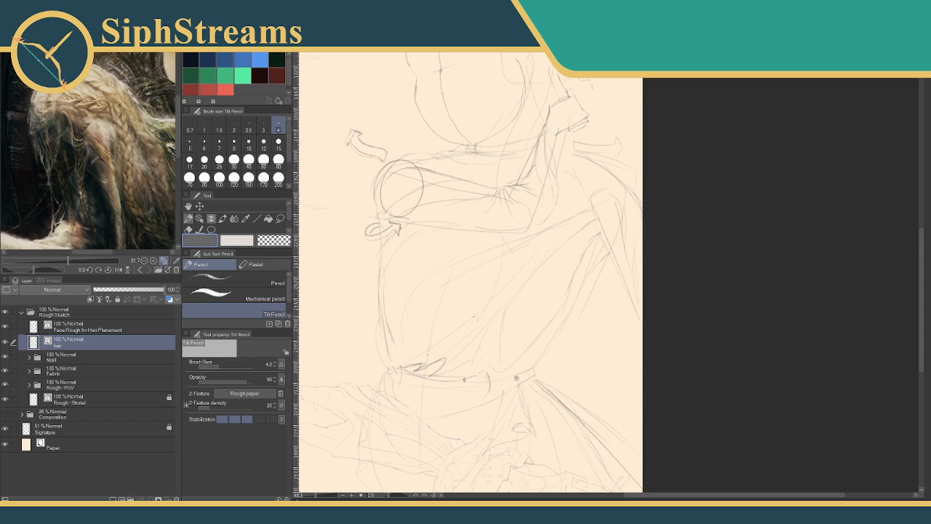
scroll(468, 334, "up", 4)
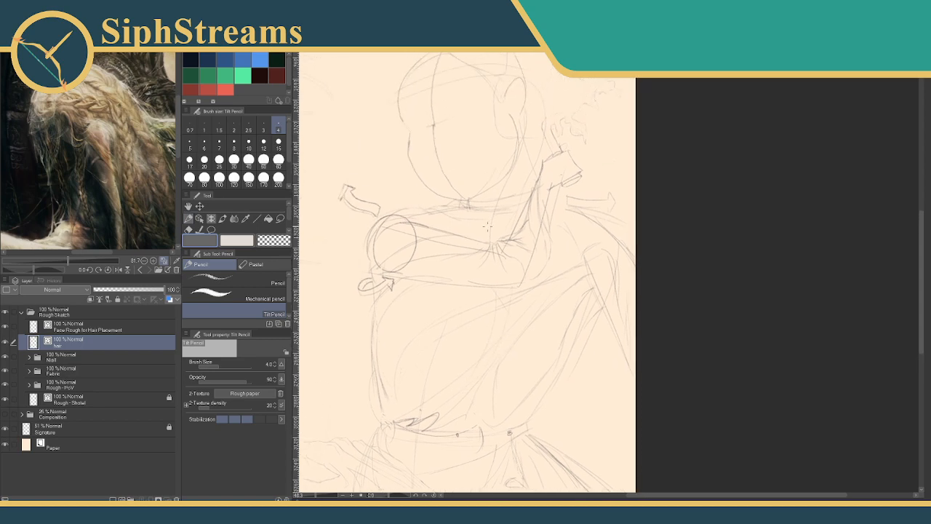
key("e")
left_click_drag(525, 174, 526, 204)
key("e")
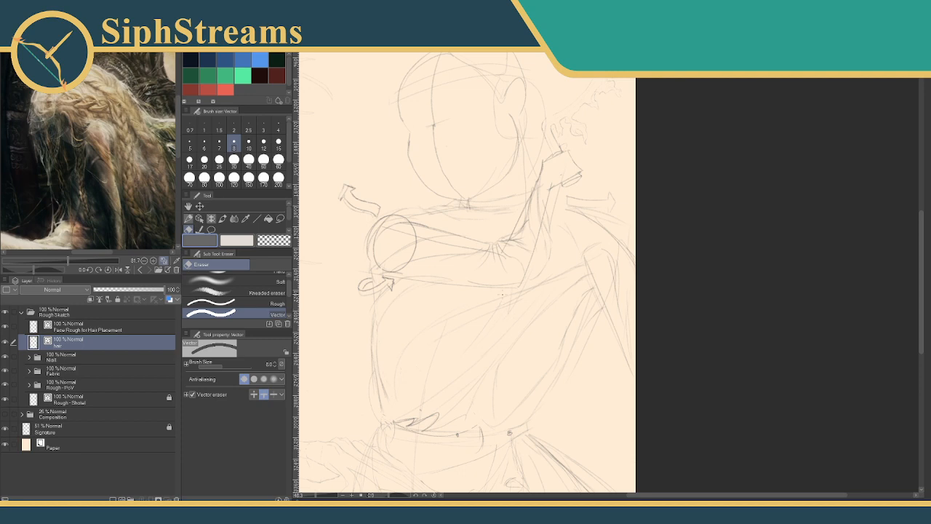
key("p")
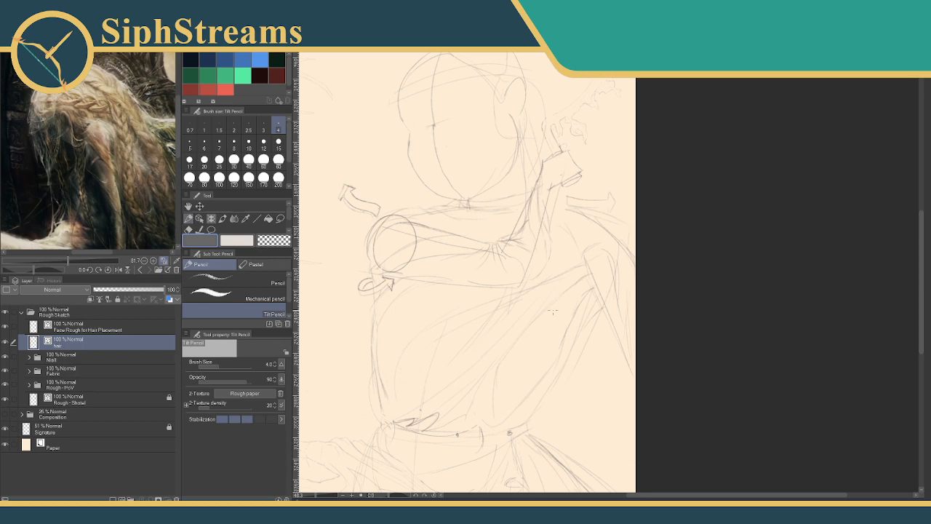
Step: Sketch hair strands down the front side of the face and rework their ends below the bent elbow
left_click_drag(435, 151, 454, 174)
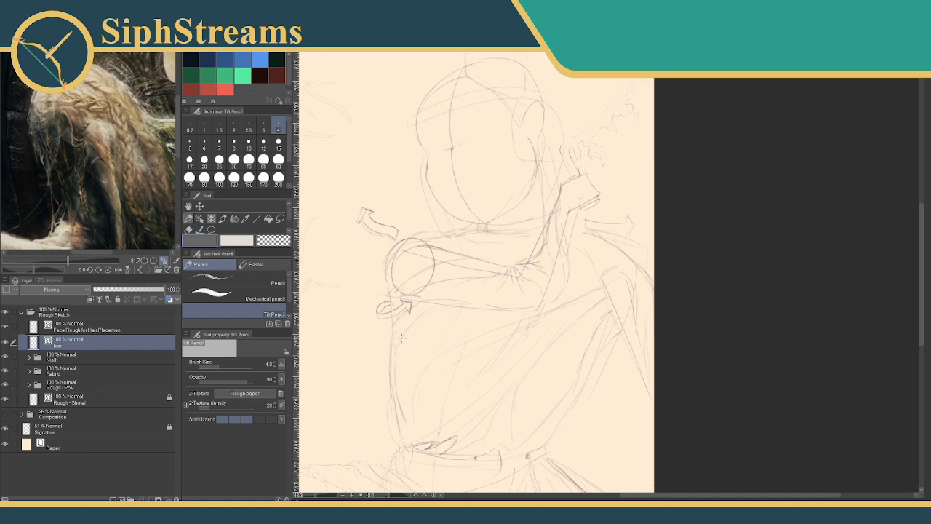
left_click_drag(477, 336, 497, 332)
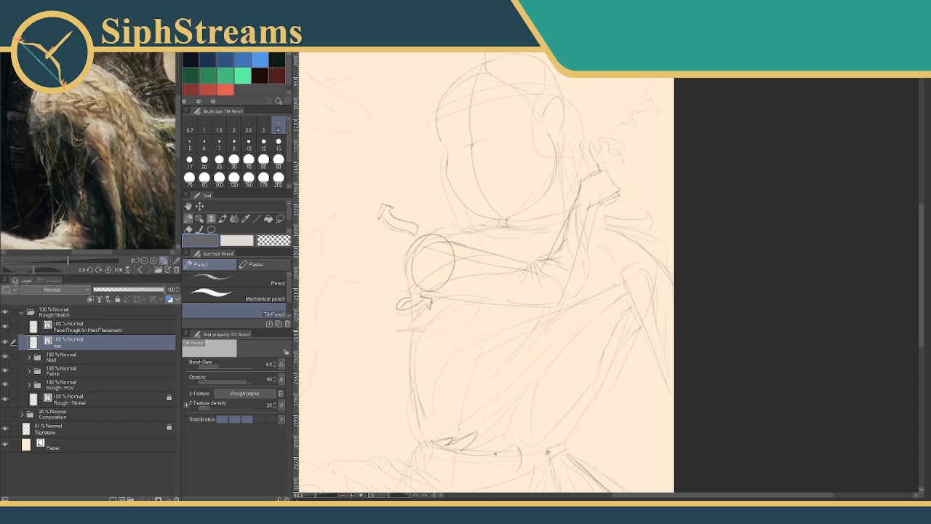
left_click_drag(448, 314, 469, 248)
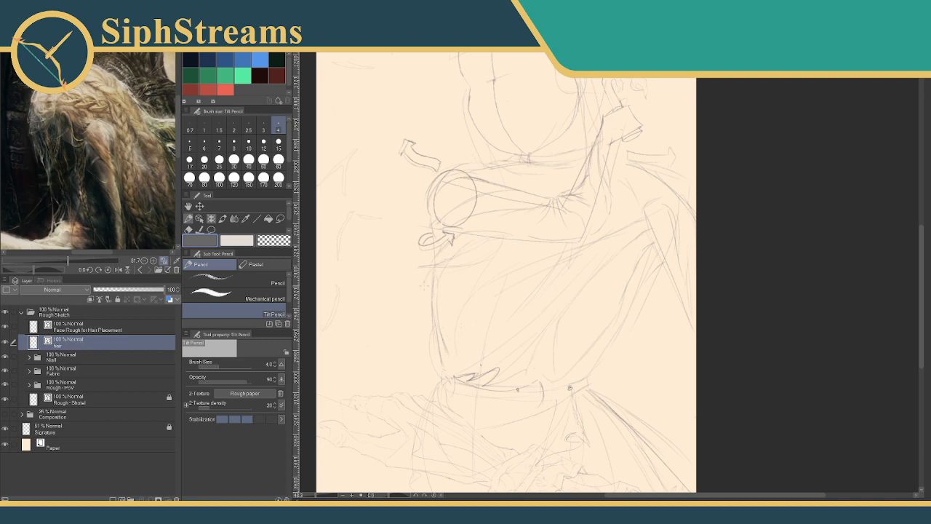
key("e")
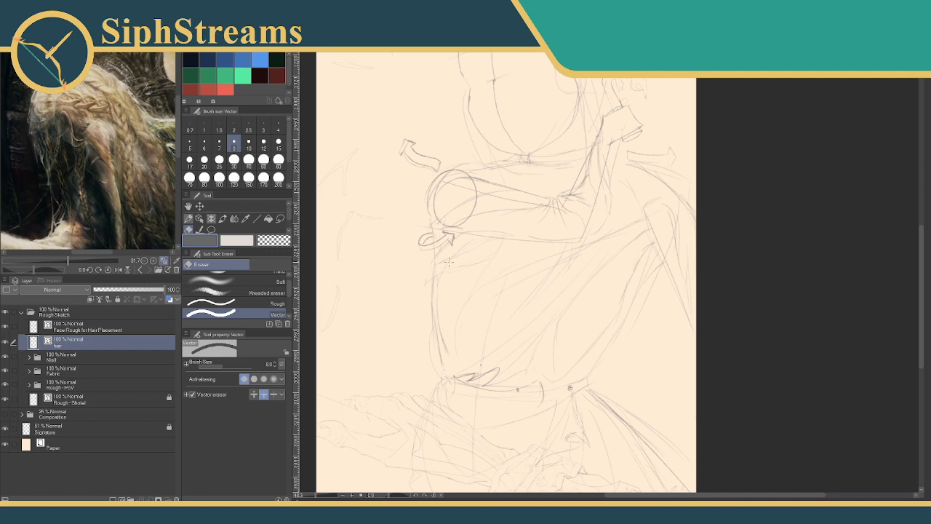
key("p")
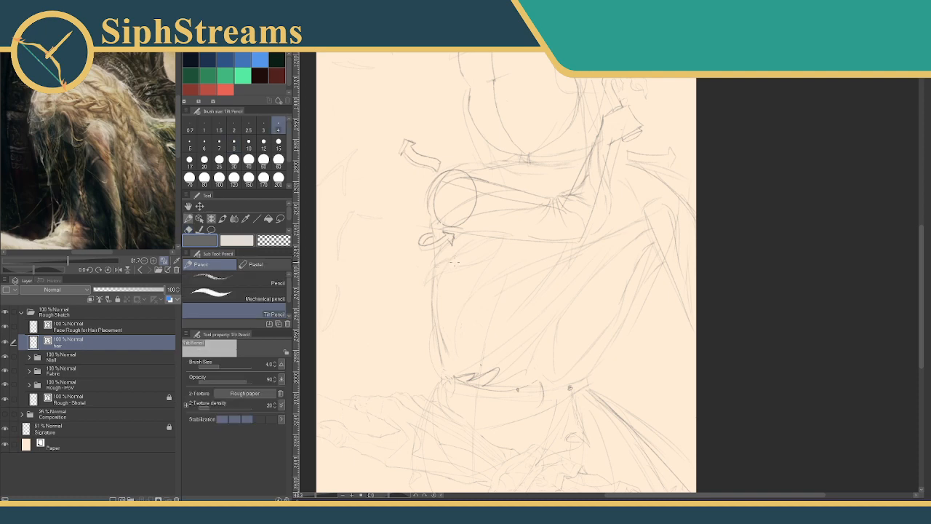
key("e")
key("p")
key("e")
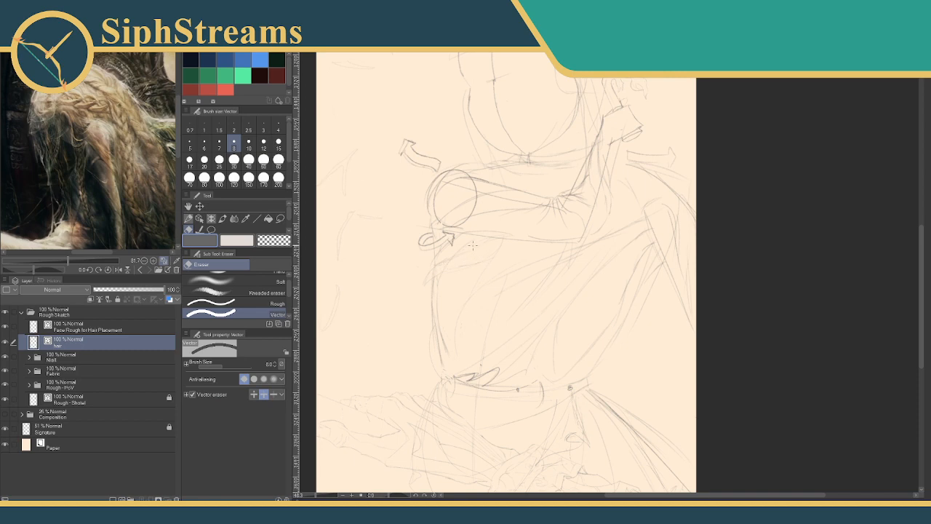
key("p")
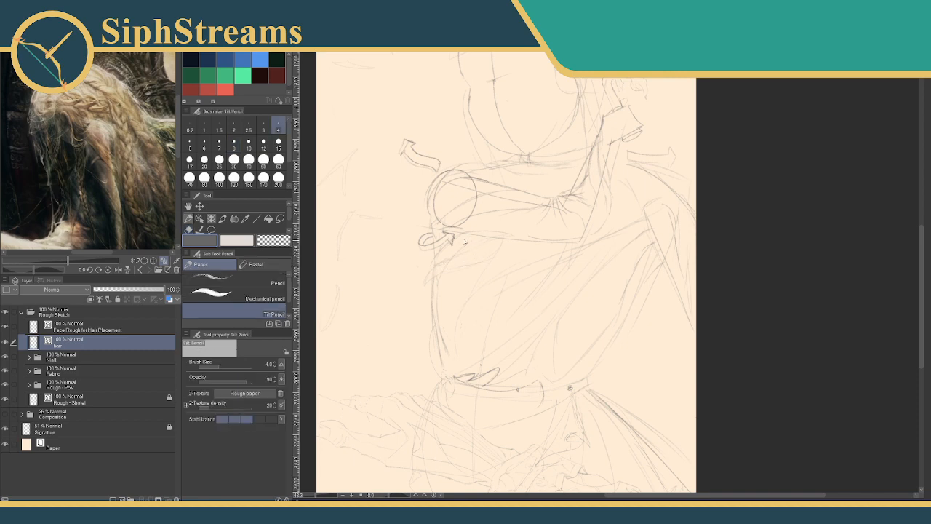
Step: Sketch the outer hair outline around the skull with a wide sweep behind the head, plus a short strand at the forehead
mouse_move(489, 246)
left_mouse_down()
mouse_move(483, 431)
mouse_move(449, 211)
mouse_move(454, 243)
left_mouse_up()
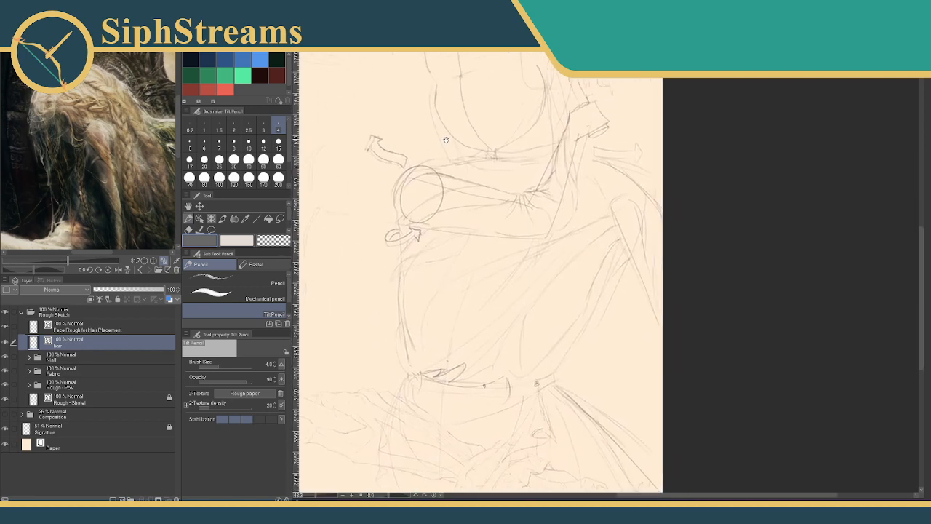
left_click_drag(453, 184, 436, 247)
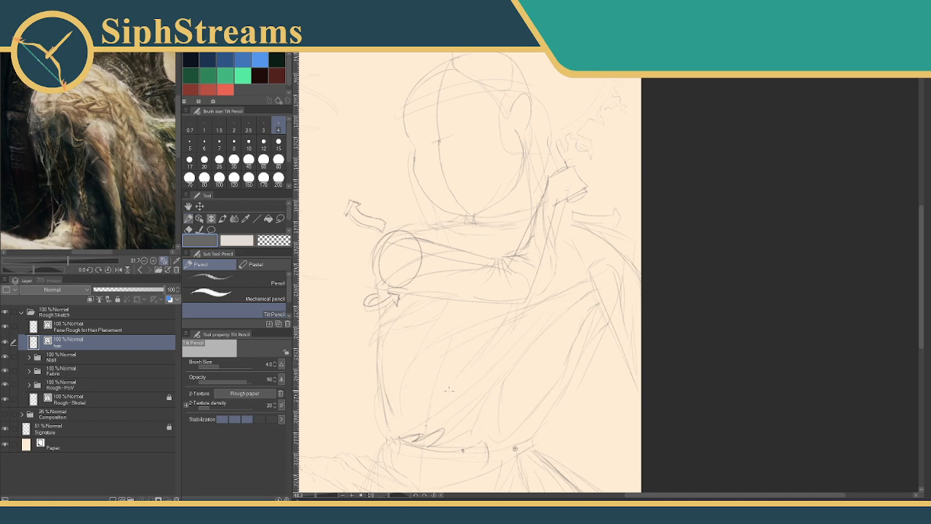
left_click_drag(495, 344, 476, 422)
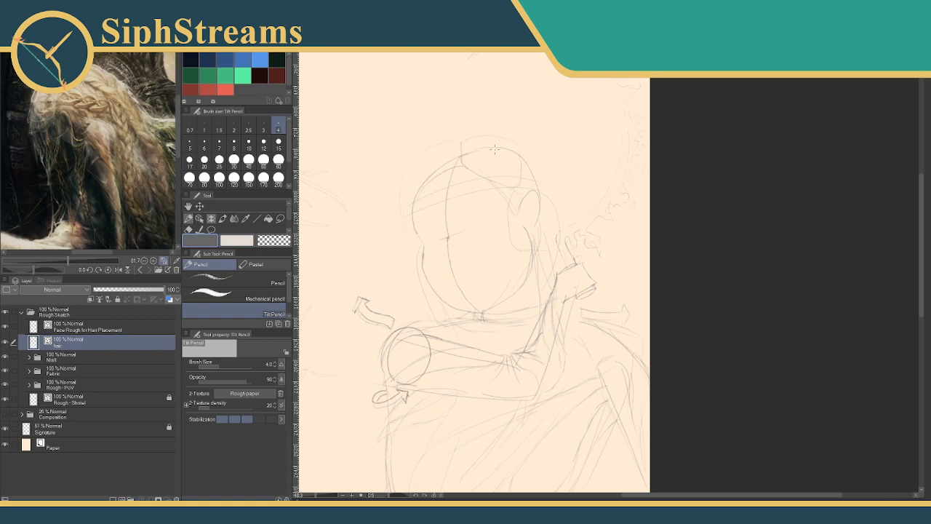
mouse_move(548, 169)
left_mouse_down()
mouse_move(525, 89)
mouse_move(491, 82)
left_mouse_up()
mouse_move(565, 315)
left_mouse_down()
mouse_move(577, 270)
mouse_move(553, 328)
mouse_move(541, 435)
left_mouse_up()
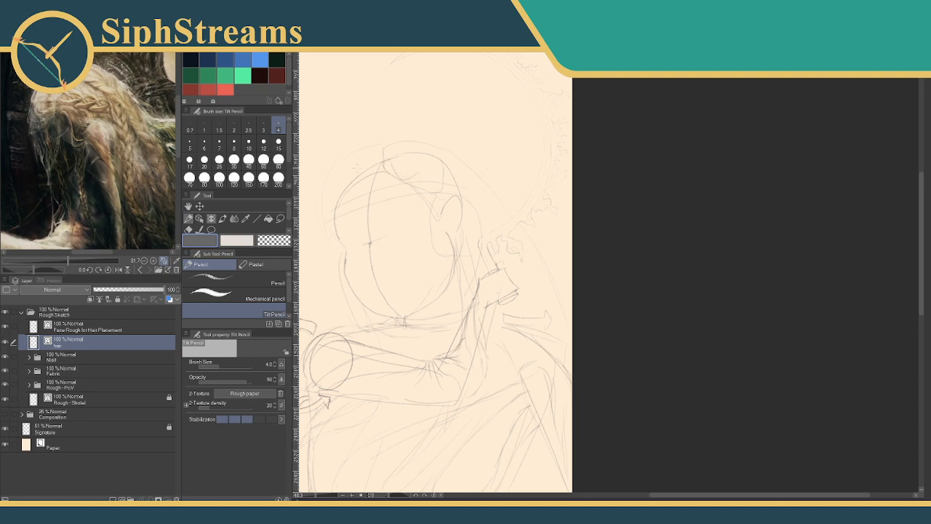
left_click_drag(356, 173, 332, 199)
left_click_drag(735, 201, 752, 196)
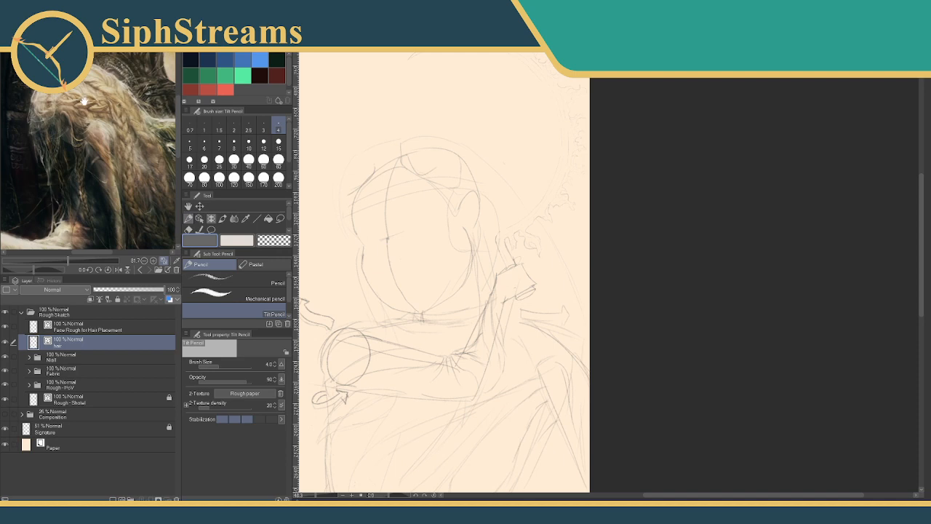
scroll(391, 137, "up", 1)
left_click_drag(453, 182, 455, 173)
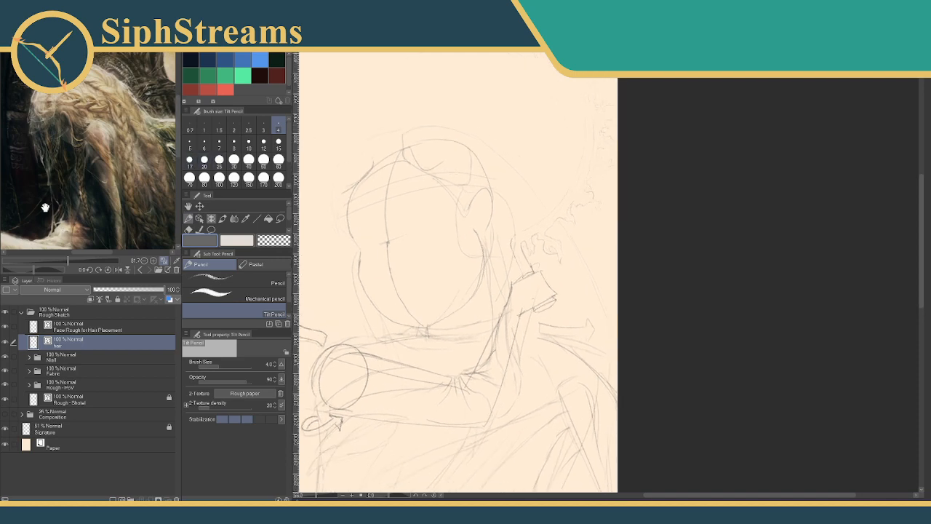
left_click_drag(64, 209, 74, 201)
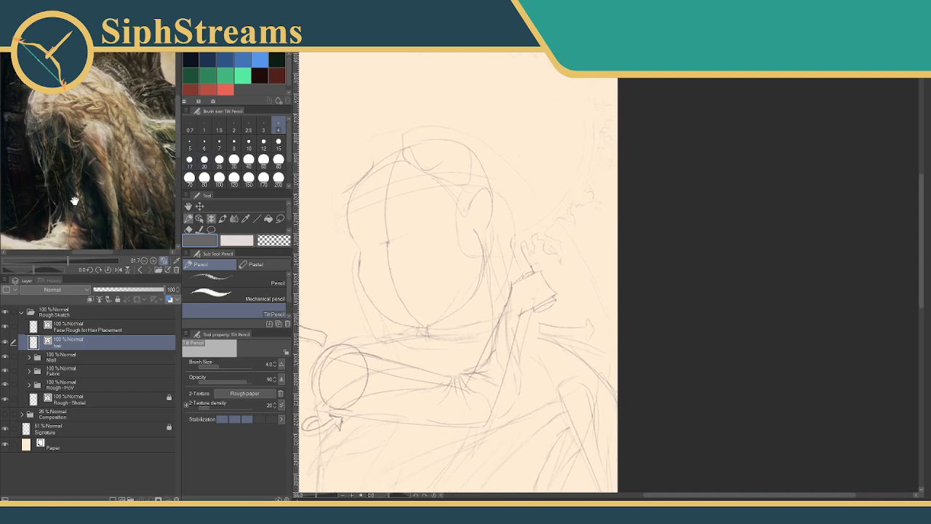
left_click(162, 270)
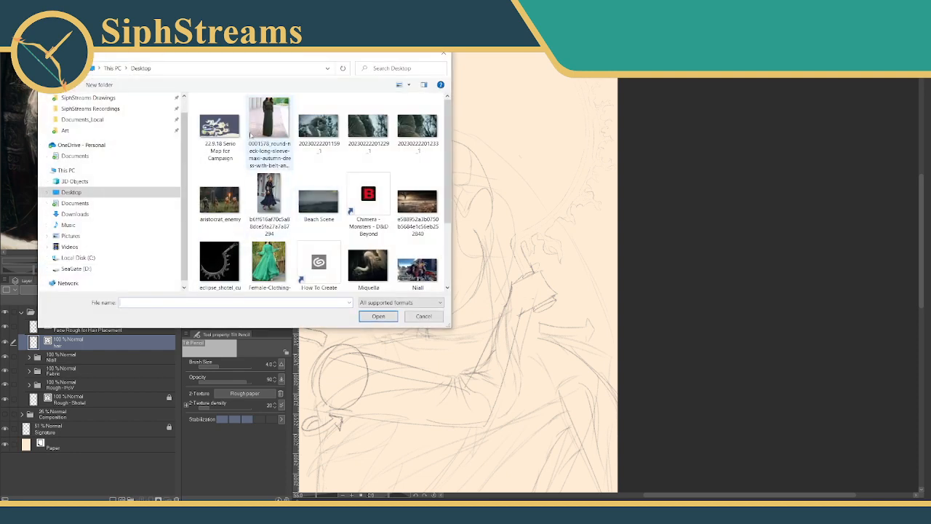
left_click(319, 127)
left_click(378, 316)
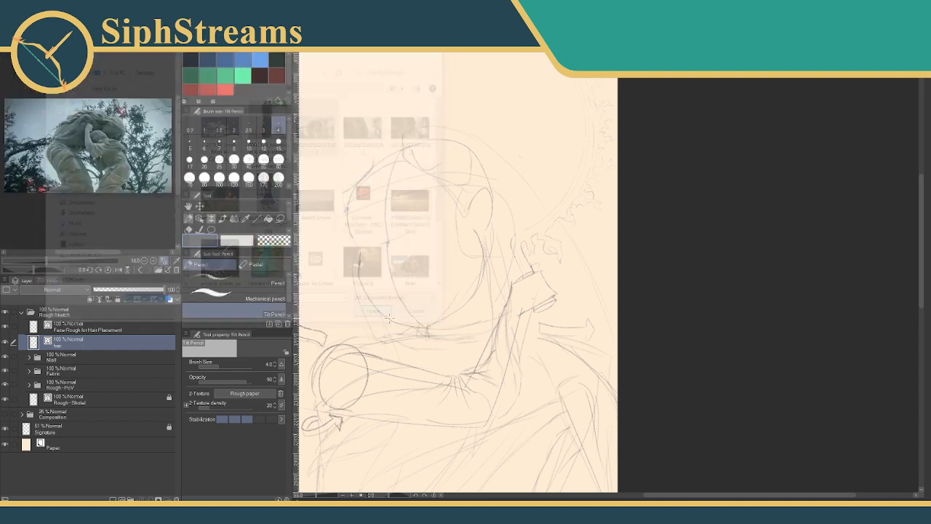
scroll(104, 150, "up", 6)
scroll(107, 147, "down", 3)
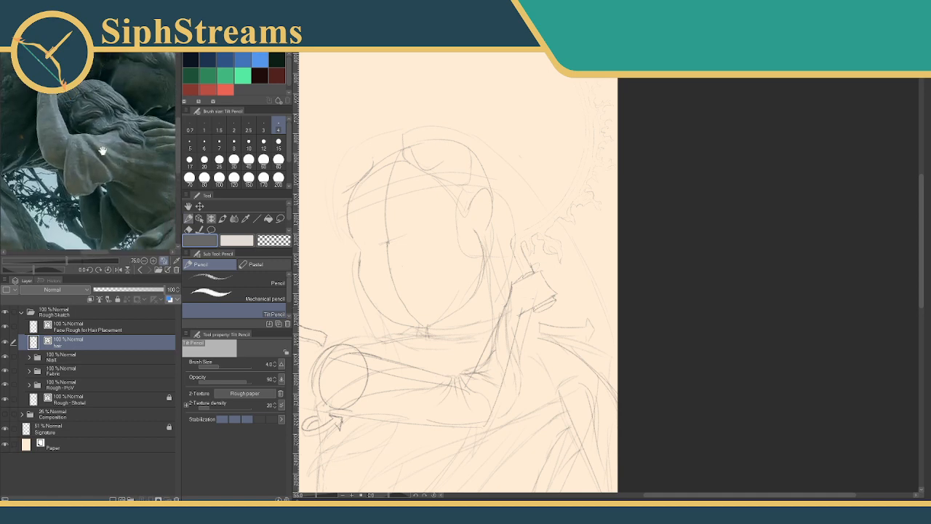
scroll(104, 165, "up", 1)
mouse_move(94, 158)
left_mouse_down()
mouse_move(86, 154)
mouse_move(101, 156)
left_mouse_up()
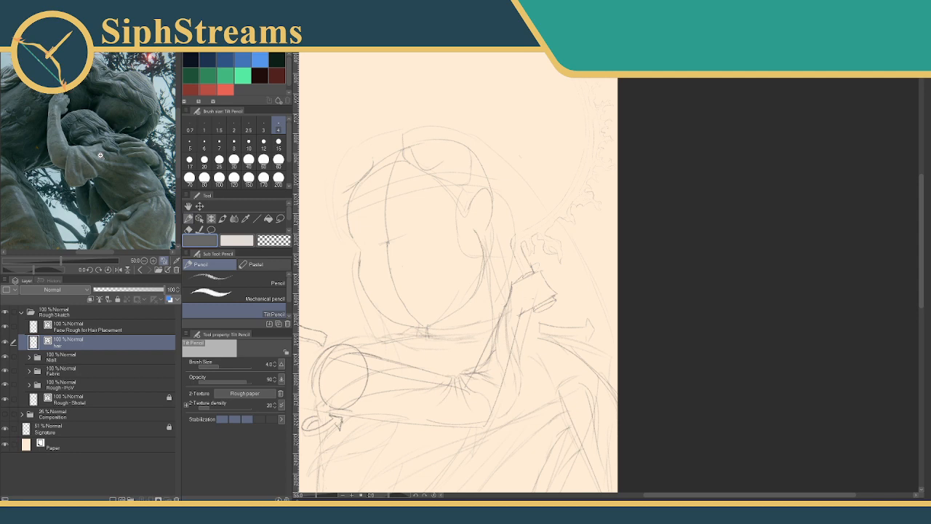
Step: Sketch rounded hair volume arcs above the crown and forehead, and recentre the statue reference on the figure's hair
left_click_drag(452, 287, 520, 282)
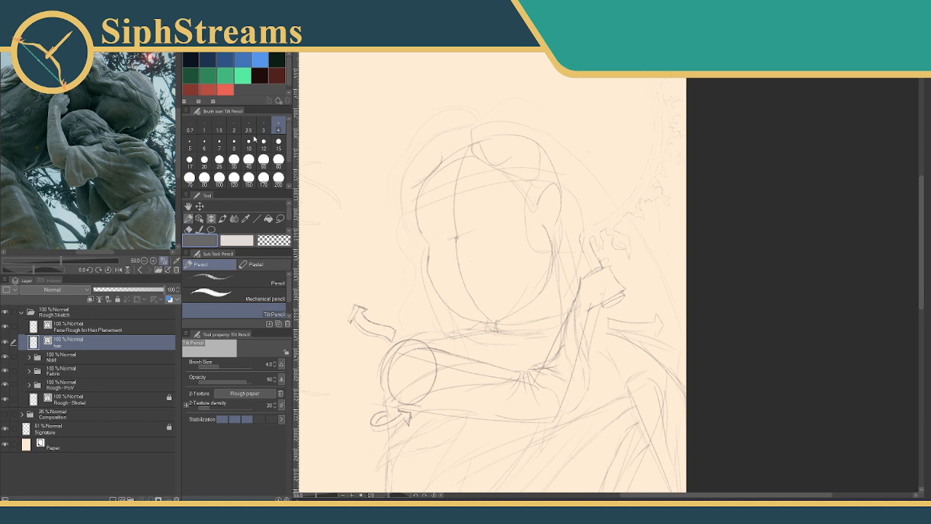
left_click_drag(131, 147, 140, 170)
scroll(129, 175, "up", 2)
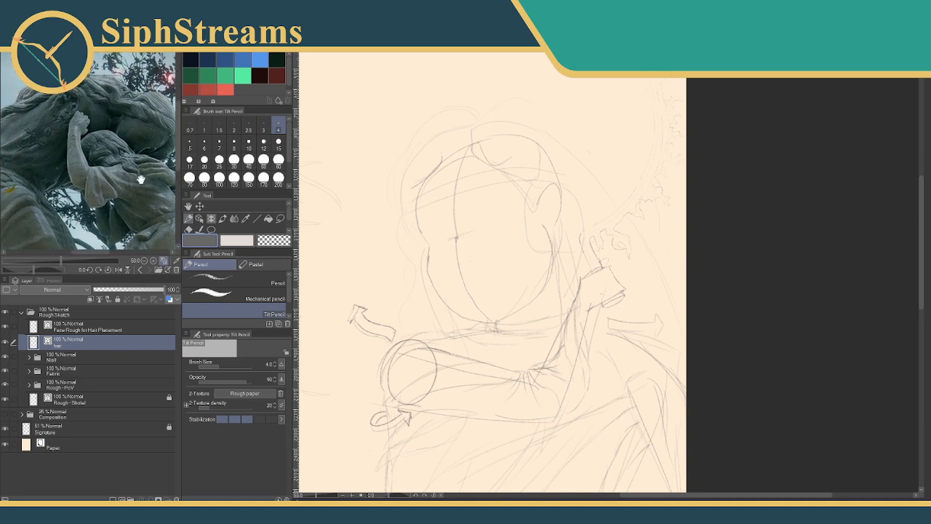
left_click_drag(470, 304, 437, 322)
Step: Load the Miquella reference image in the sub view and enlarge it on the figure's hair and arm
left_click(159, 272)
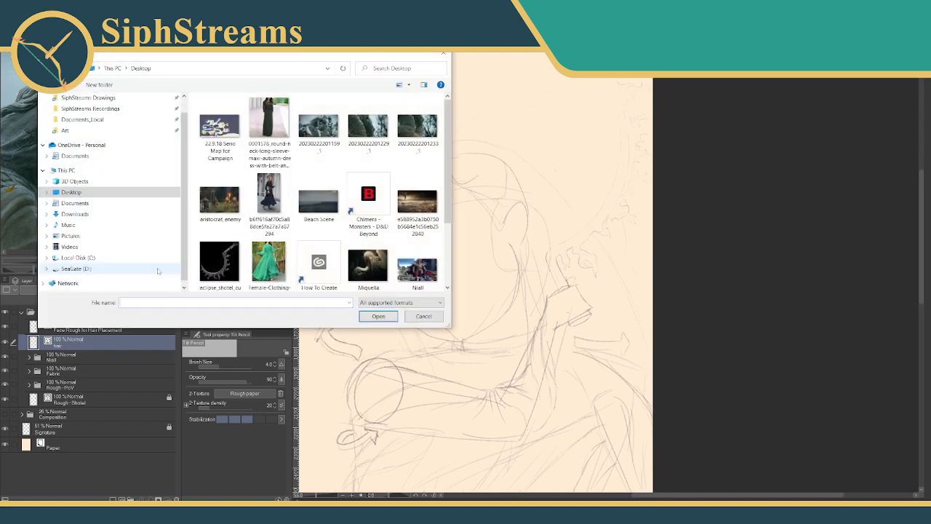
scroll(448, 187, "down", 2)
left_click(368, 240)
left_click(378, 316)
left_click_drag(53, 261, 72, 261)
left_click_drag(77, 214, 78, 293)
left_click_drag(73, 261, 64, 256)
left_click_drag(103, 216, 89, 211)
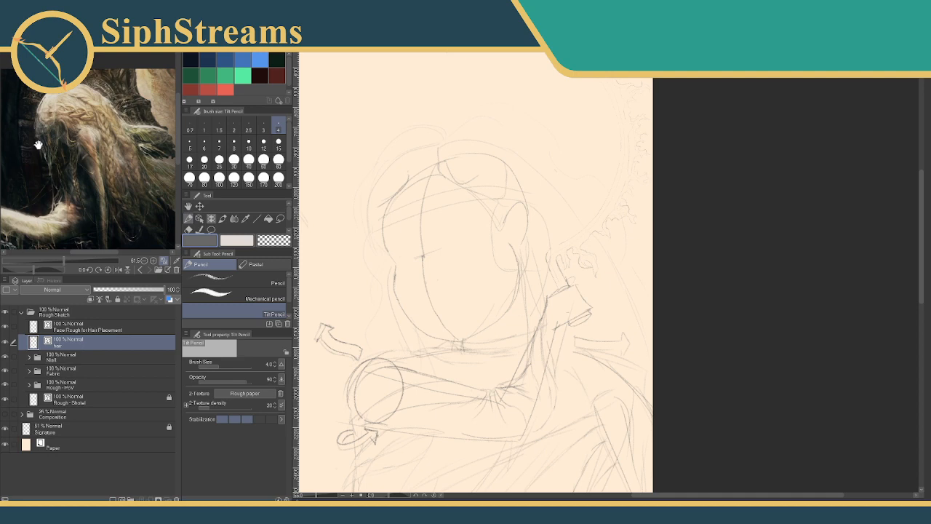
Step: Rework the hair outline in front of the forehead and erase the short stray strokes along the skull there
mouse_move(502, 250)
left_mouse_down()
mouse_move(490, 220)
mouse_move(503, 242)
left_mouse_up()
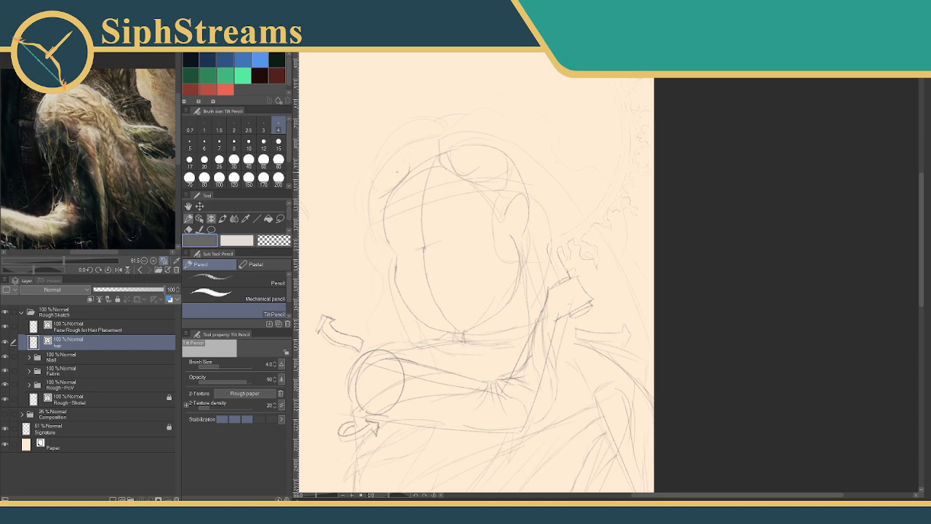
left_click_drag(396, 153, 377, 183)
key("e")
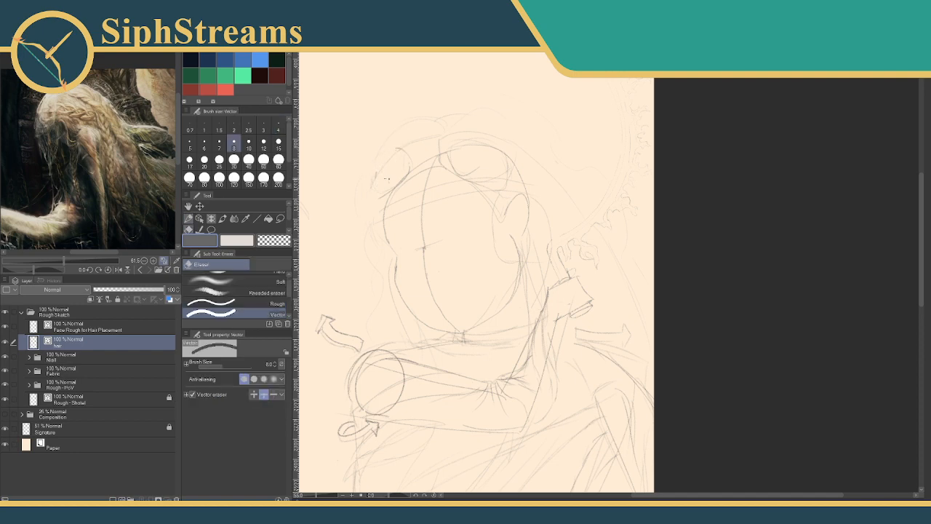
left_click_drag(379, 169, 401, 169)
key("p")
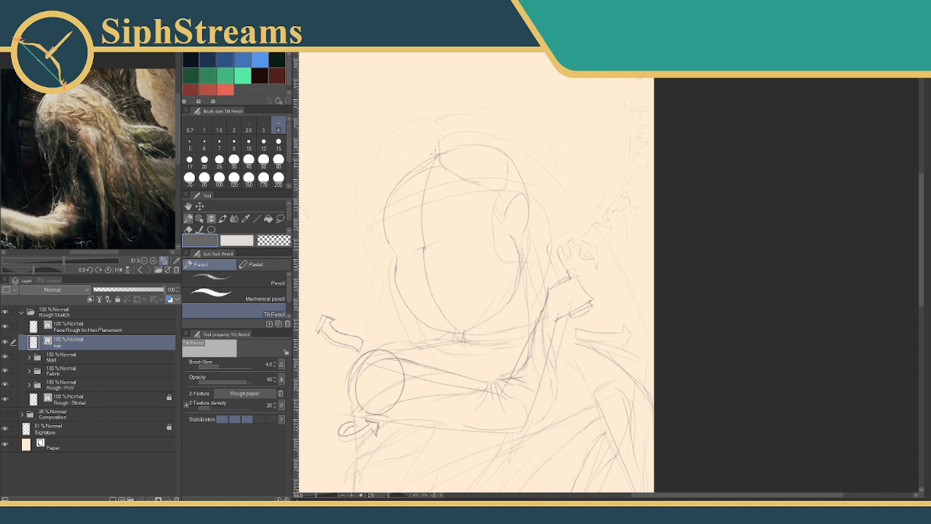
Step: Sketch rolled hair curls from the parting over the forehead and crown, and short wisps in front of the face
left_click_drag(436, 154, 411, 145)
left_click_drag(381, 168, 380, 186)
left_click_drag(439, 147, 469, 140)
left_click_drag(482, 164, 495, 170)
left_click_drag(377, 194, 370, 206)
mouse_move(524, 216)
left_mouse_down()
mouse_move(475, 177)
mouse_move(554, 98)
left_mouse_up()
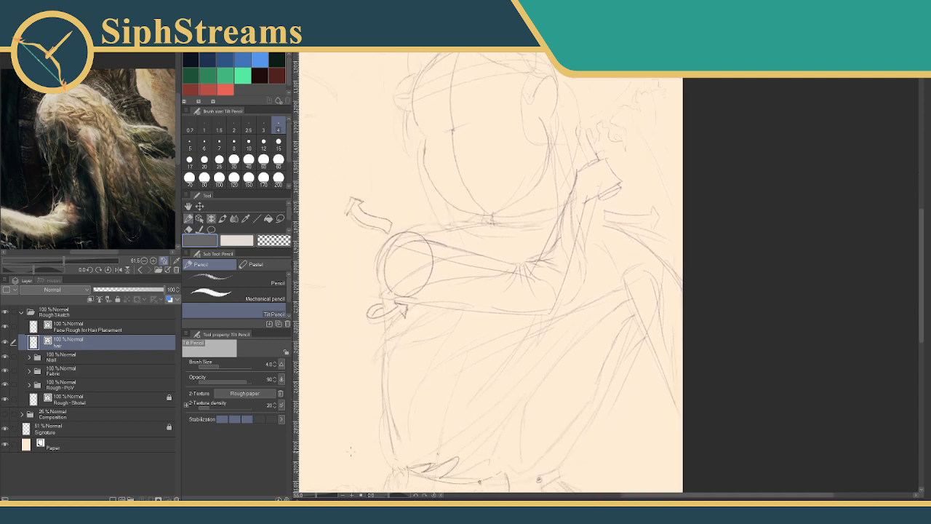
Step: View the whole page and reframe the sub view reference on the figure's bowed head and hair
left_click_drag(318, 495, 312, 496)
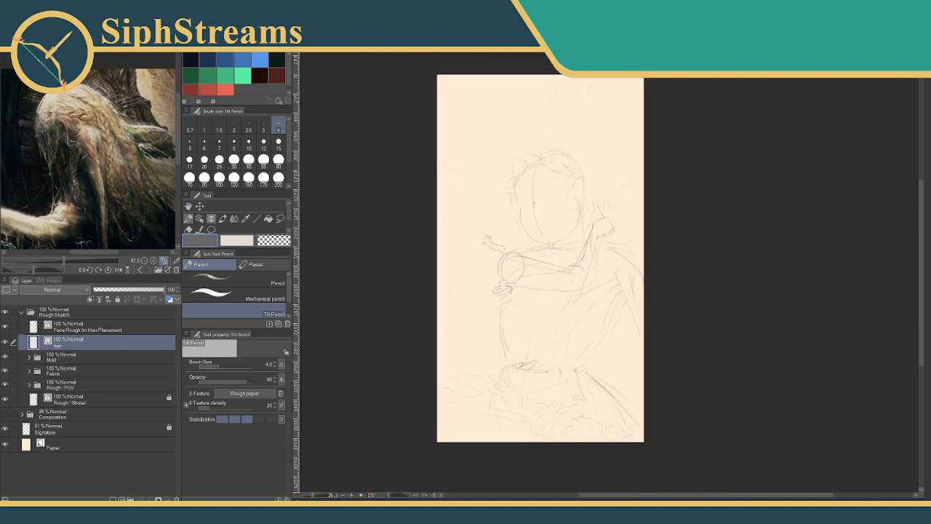
left_click_drag(504, 226, 470, 240)
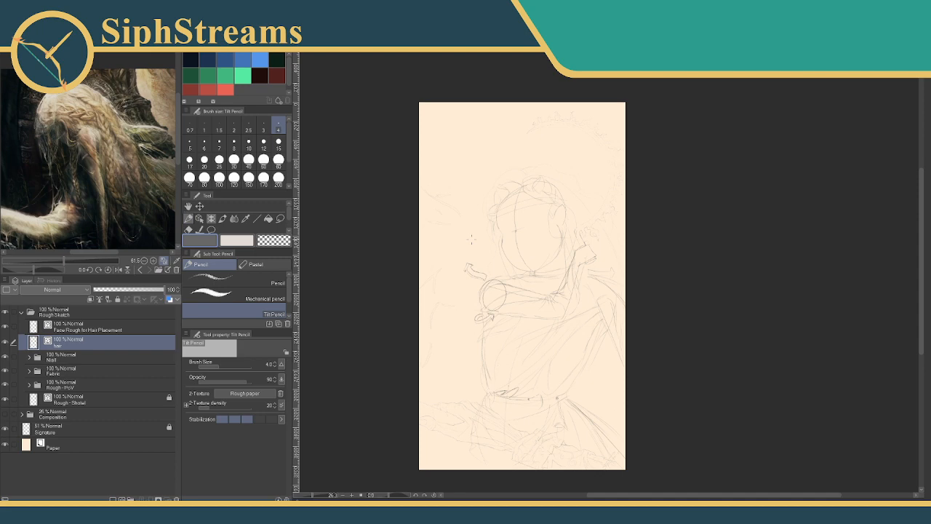
left_click_drag(601, 267, 566, 273)
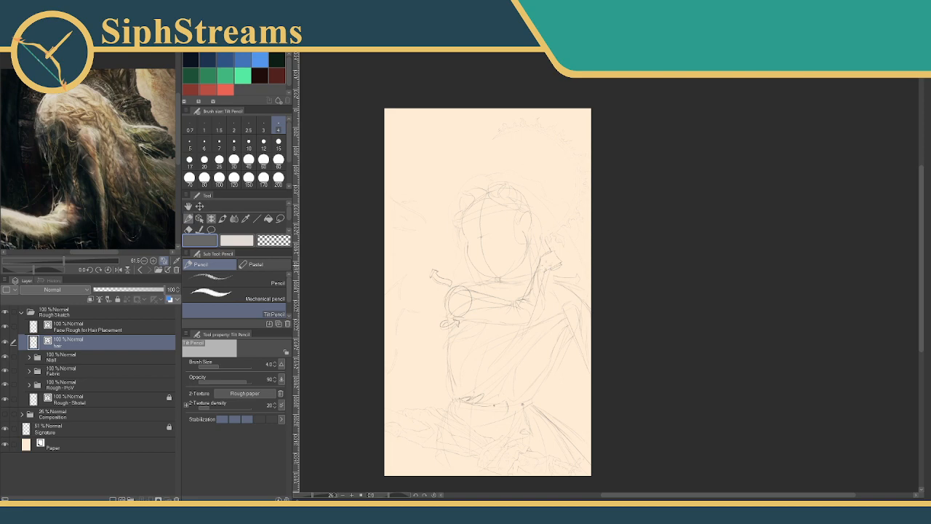
left_click_drag(67, 262, 75, 262)
left_click_drag(127, 179, 112, 227)
left_click_drag(75, 260, 64, 261)
left_click_drag(88, 178, 110, 185)
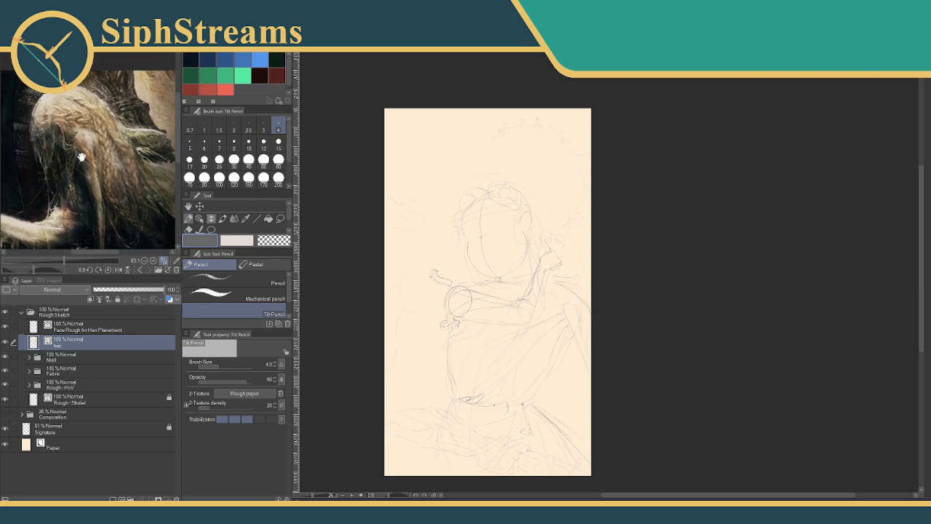
Step: Enlarge the reference on the braids around the head and sketch two long crossing strand lines in the blank area above the character
scroll(125, 150, "up", 5)
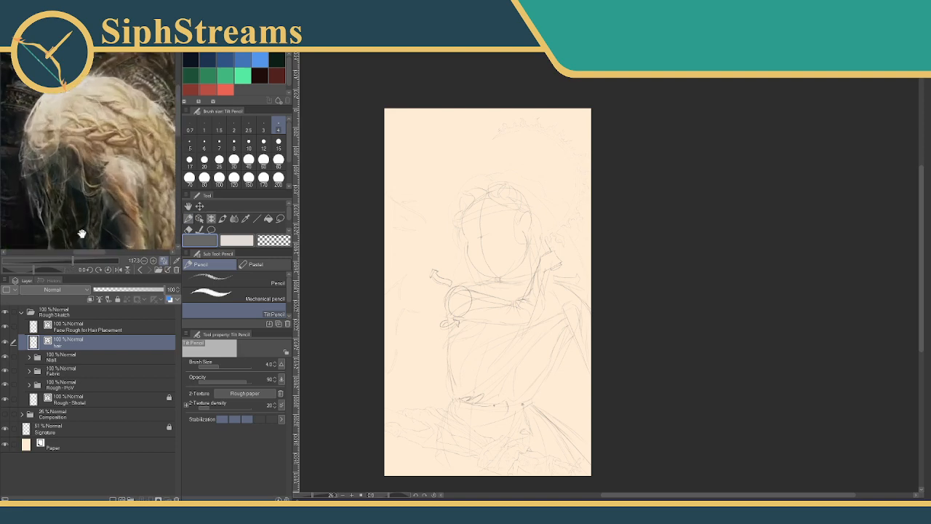
left_click_drag(96, 187, 120, 173)
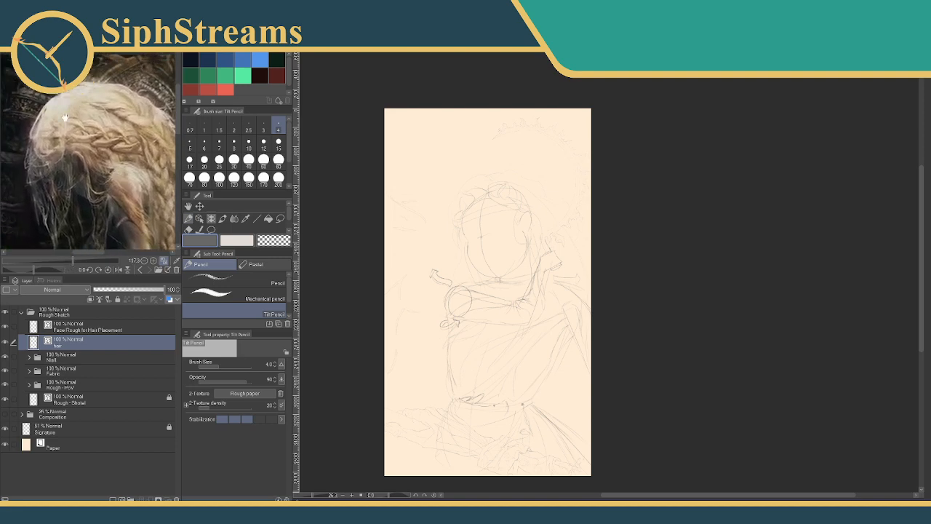
left_click_drag(36, 118, 49, 106)
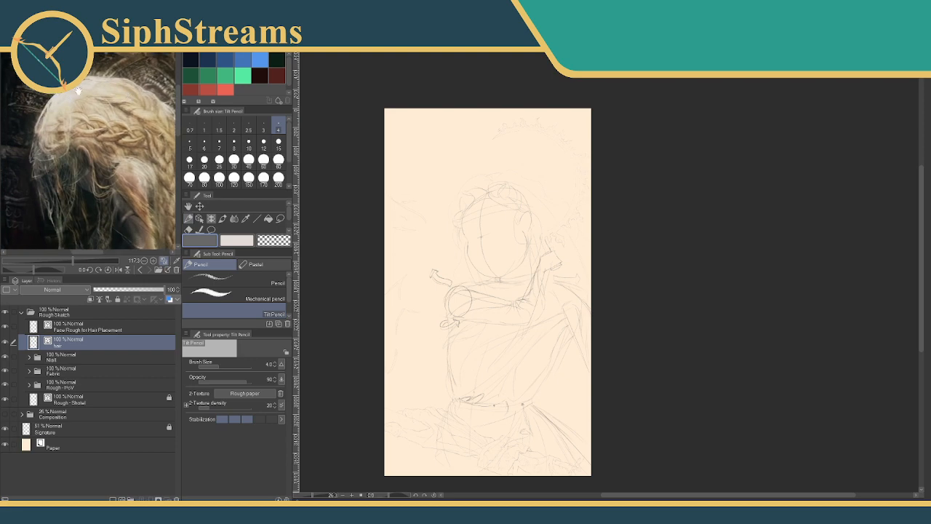
left_click_drag(132, 128, 104, 110)
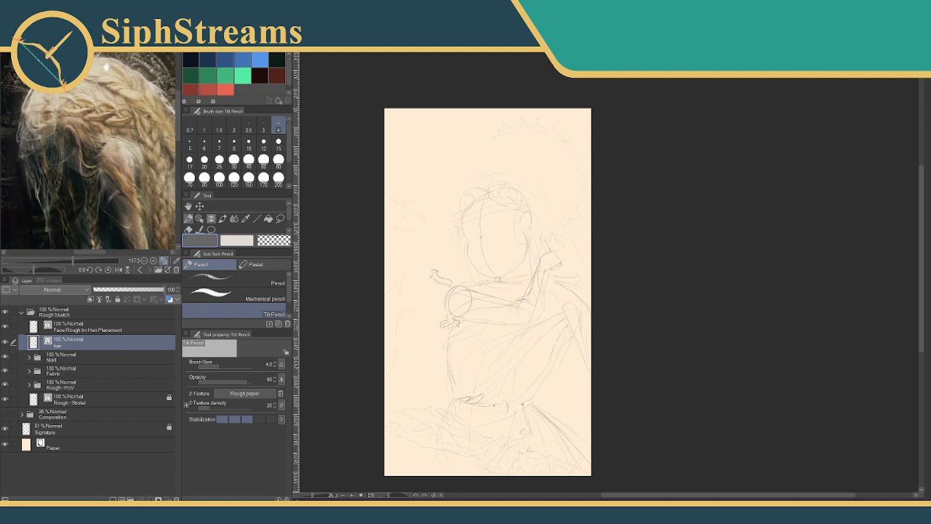
left_click_drag(121, 99, 57, 81)
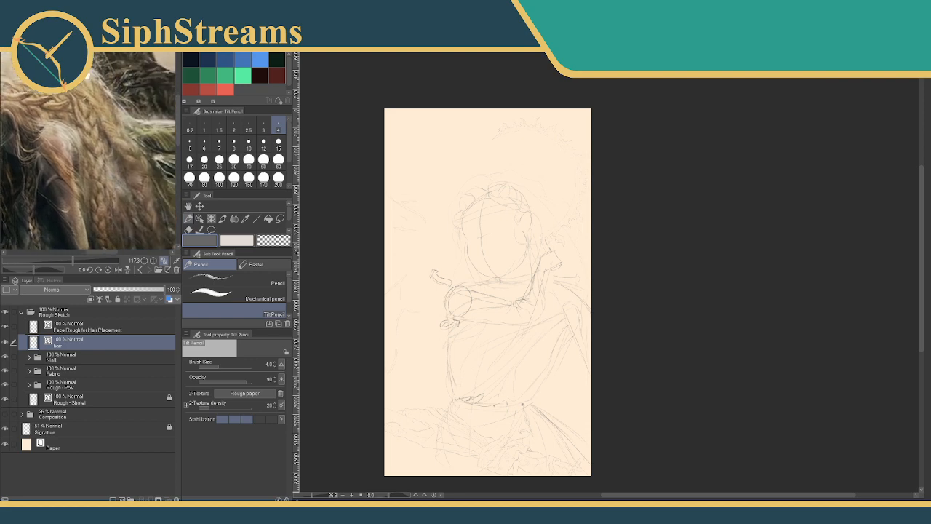
left_click_drag(106, 105, 78, 97)
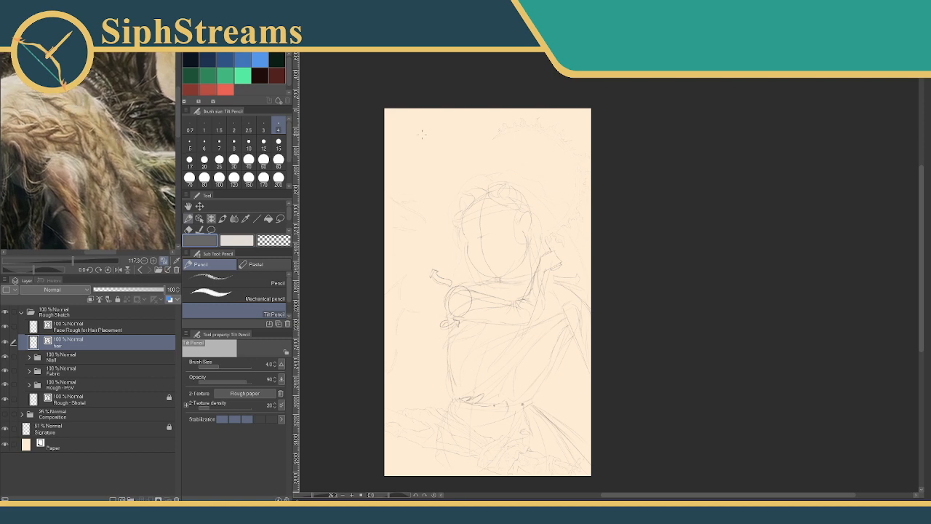
left_click_drag(427, 125, 420, 146)
Step: Examine in the reference how the braids and loose strands fall from the crown past the shoulder to the tips
left_click_drag(116, 127, 80, 94)
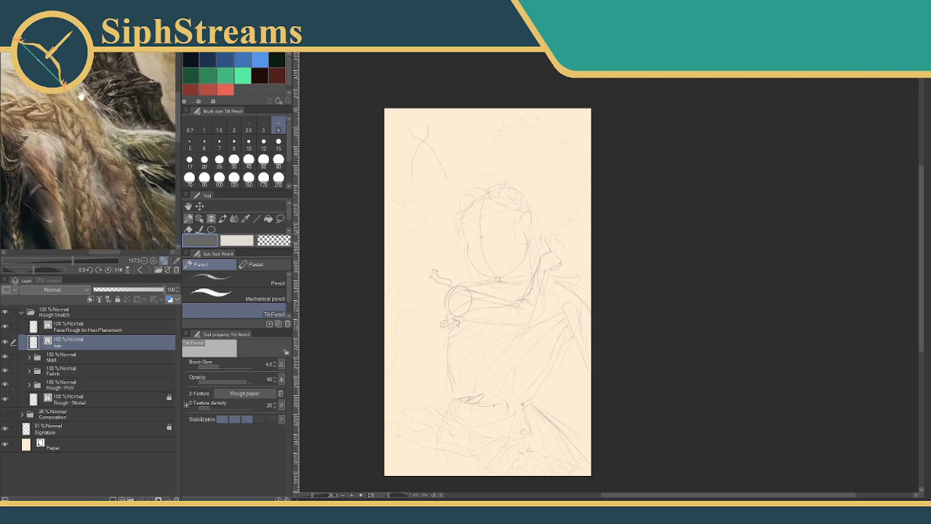
left_click_drag(99, 132, 122, 106)
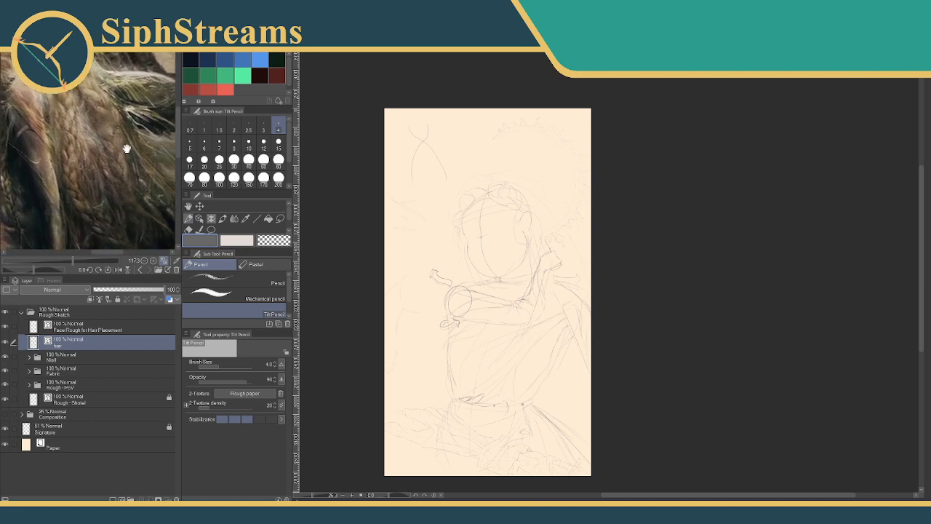
left_click_drag(137, 133, 149, 171)
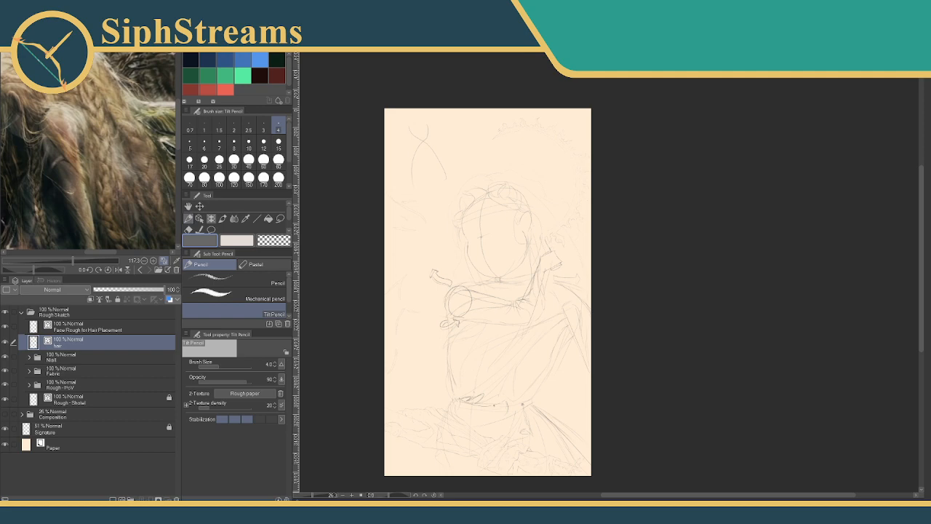
left_click_drag(120, 138, 69, 82)
left_click_drag(82, 112, 74, 71)
left_click_drag(107, 154, 104, 128)
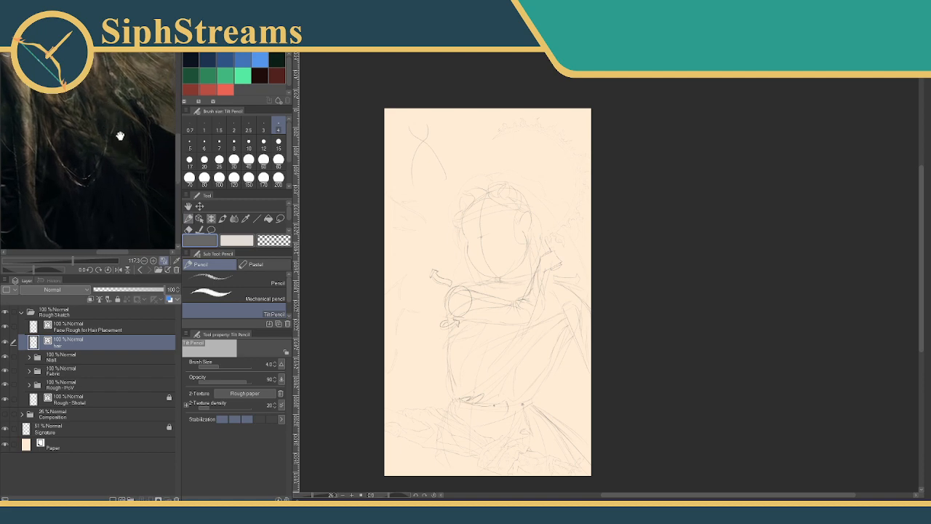
left_click_drag(141, 191, 165, 234)
left_click_drag(134, 149, 149, 206)
left_click_drag(106, 158, 138, 187)
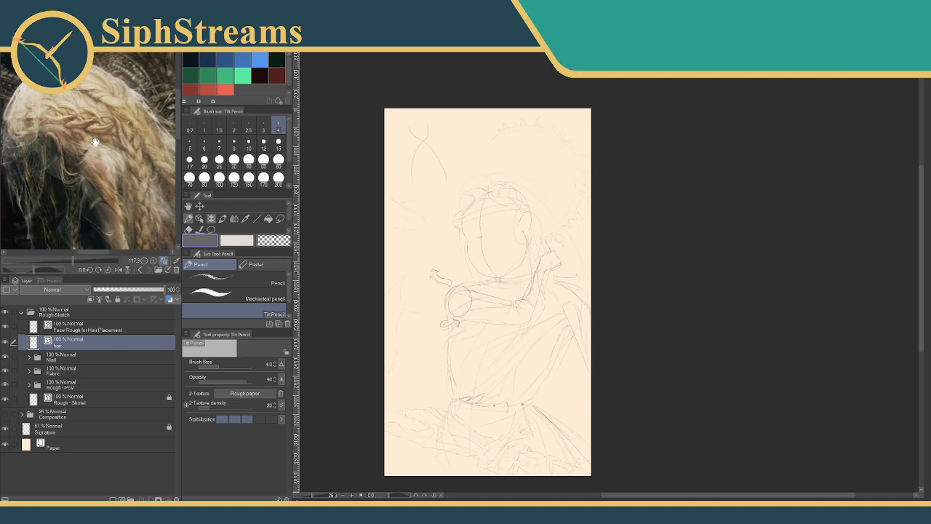
left_click_drag(121, 139, 71, 98)
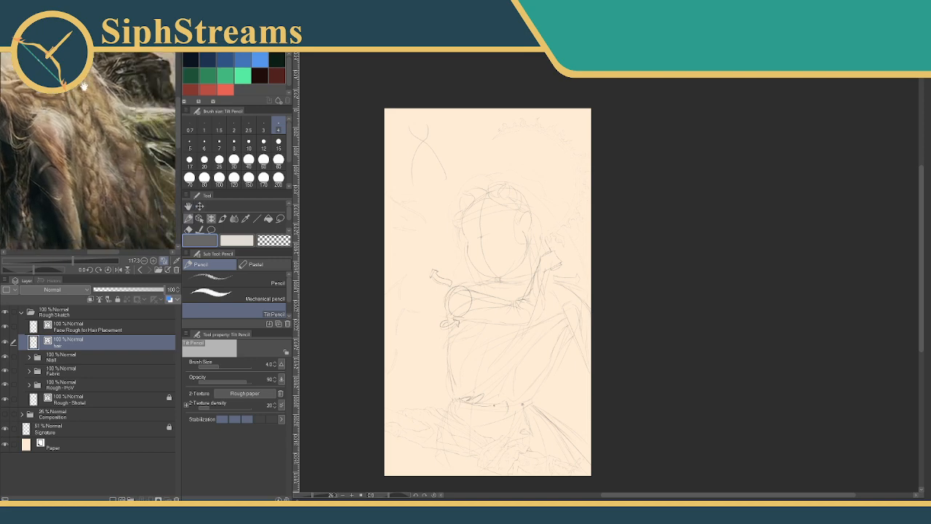
left_click_drag(117, 143, 114, 77)
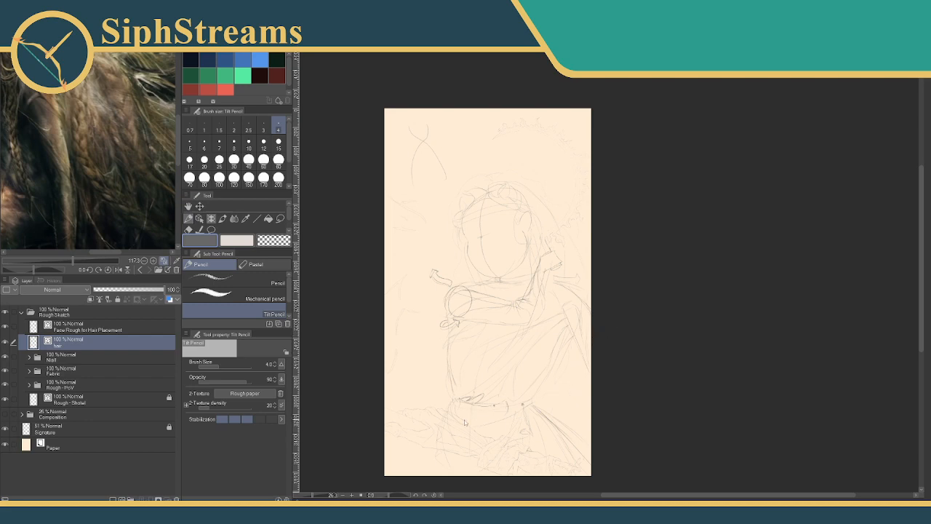
Step: Zoom in on the head and sketch more hair strands curving over the crown and sweeping behind the ear
left_click_drag(315, 496, 316, 496)
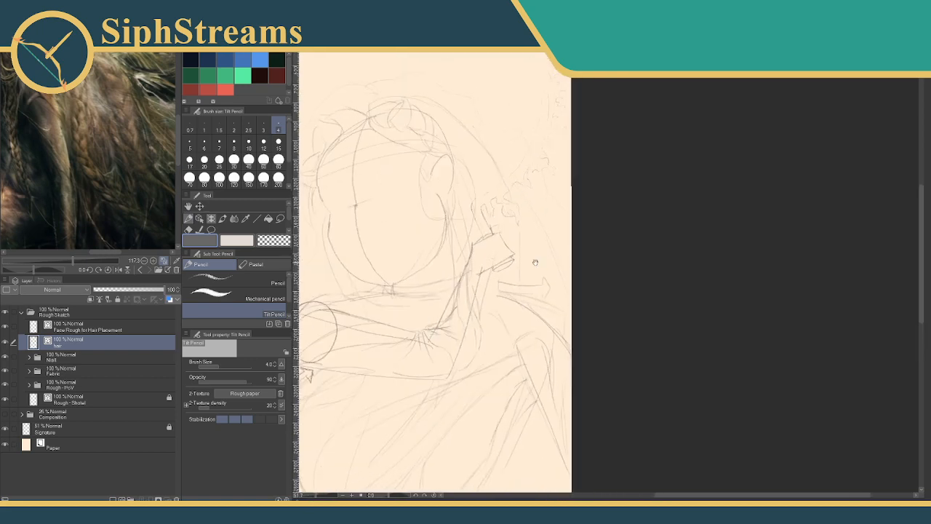
left_click_drag(538, 259, 574, 106)
left_click_drag(485, 190, 472, 460)
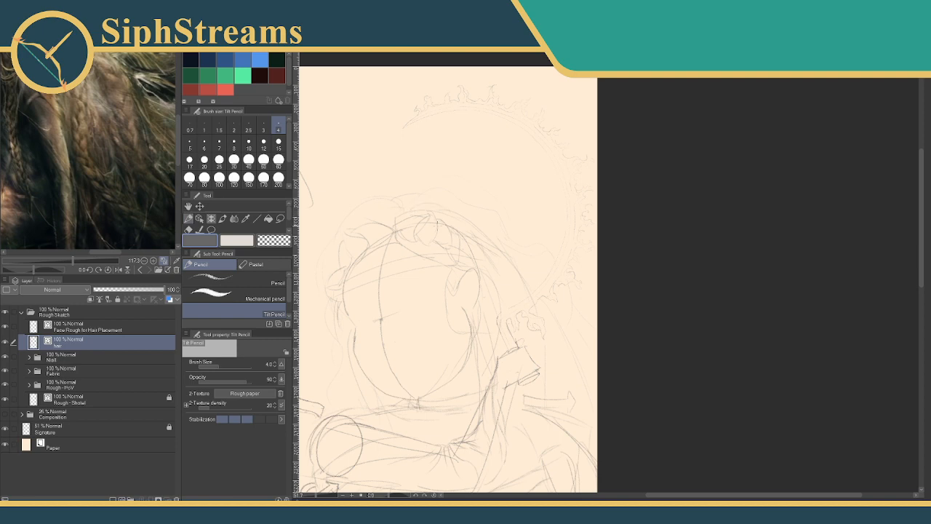
left_click_drag(410, 218, 454, 226)
left_click_drag(522, 284, 434, 203)
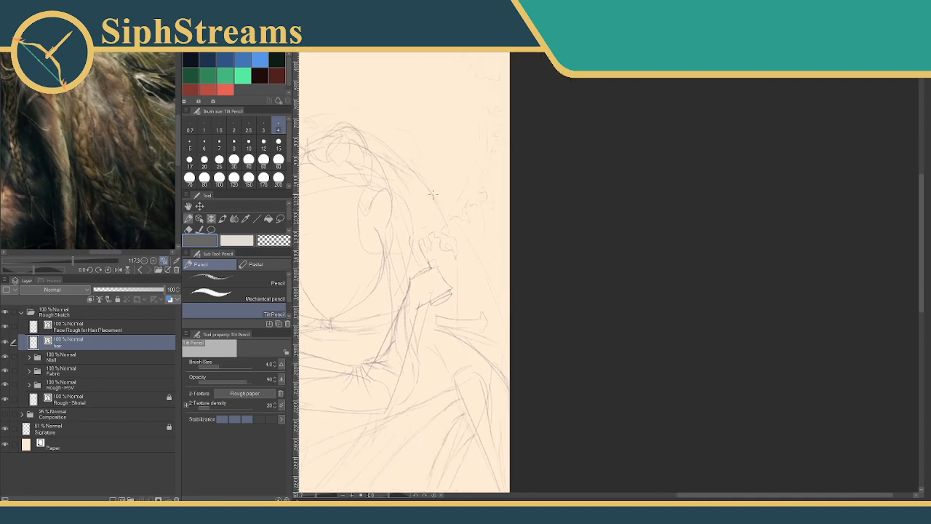
Step: Sketch faint trailing hair ends beside the cloth near the page edge and erase stray marks there
left_click_drag(461, 433, 468, 283)
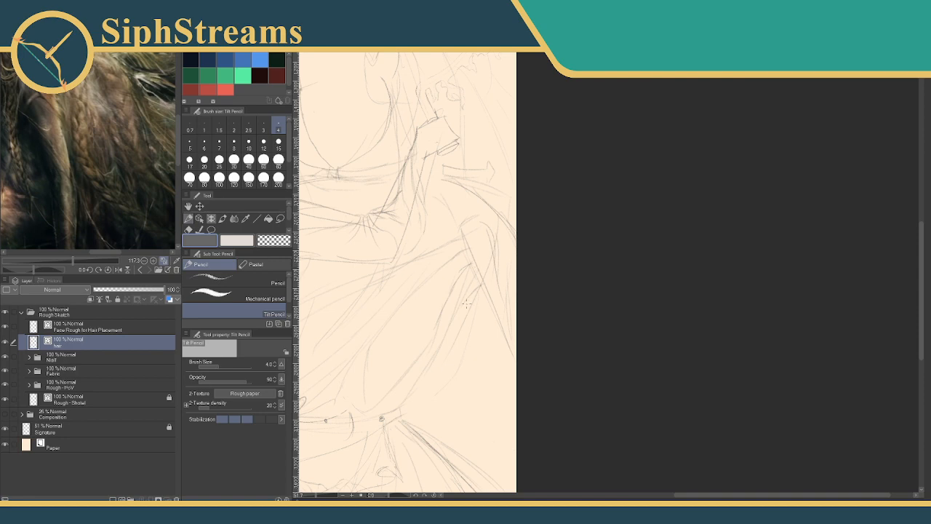
left_click_drag(471, 329, 445, 271)
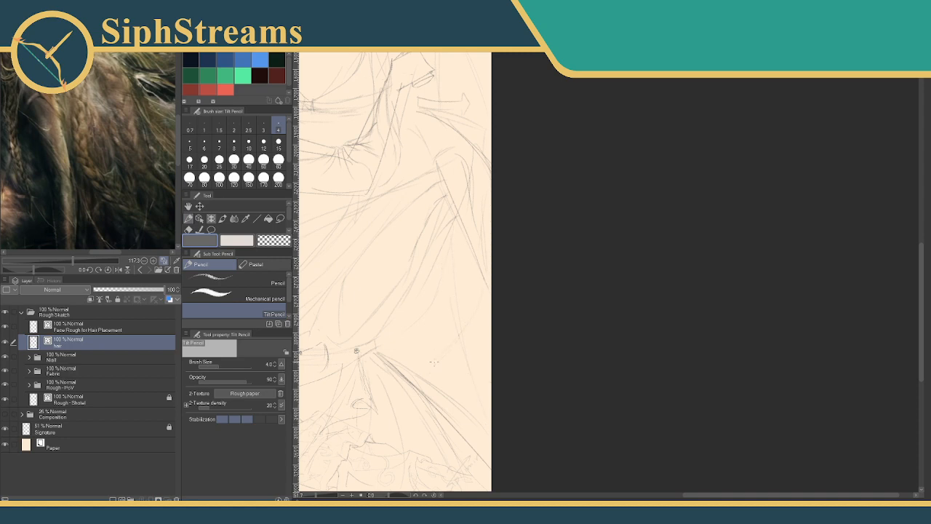
mouse_move(473, 301)
left_mouse_down()
mouse_move(509, 337)
mouse_move(502, 341)
left_mouse_up()
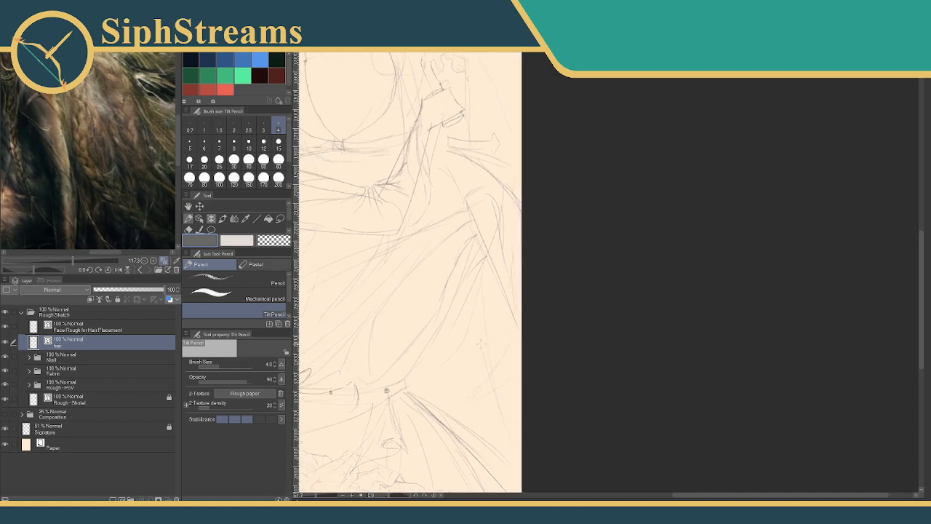
key("e")
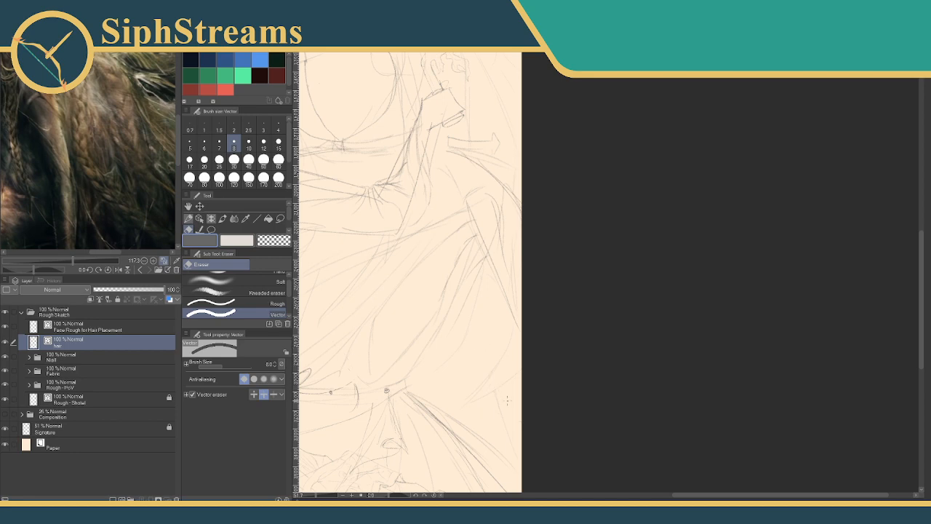
key("p")
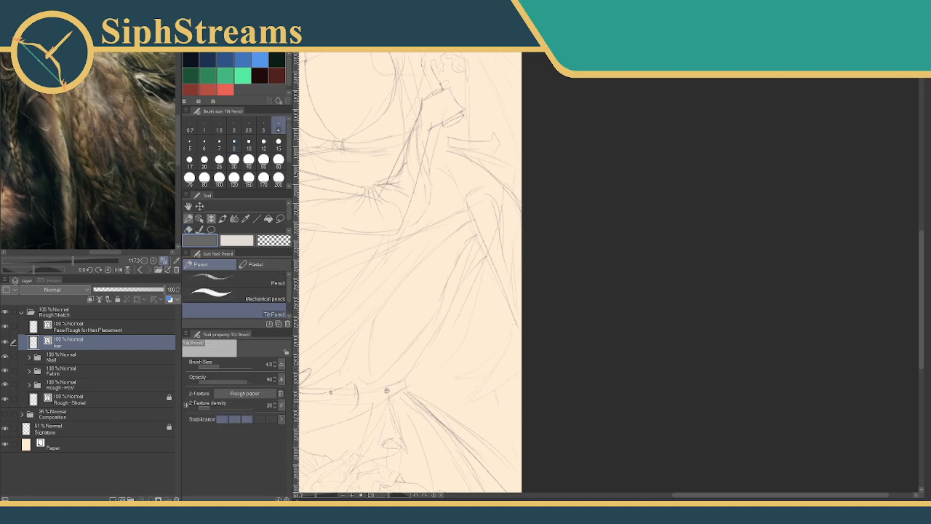
left_click_drag(313, 497, 313, 499)
key("e")
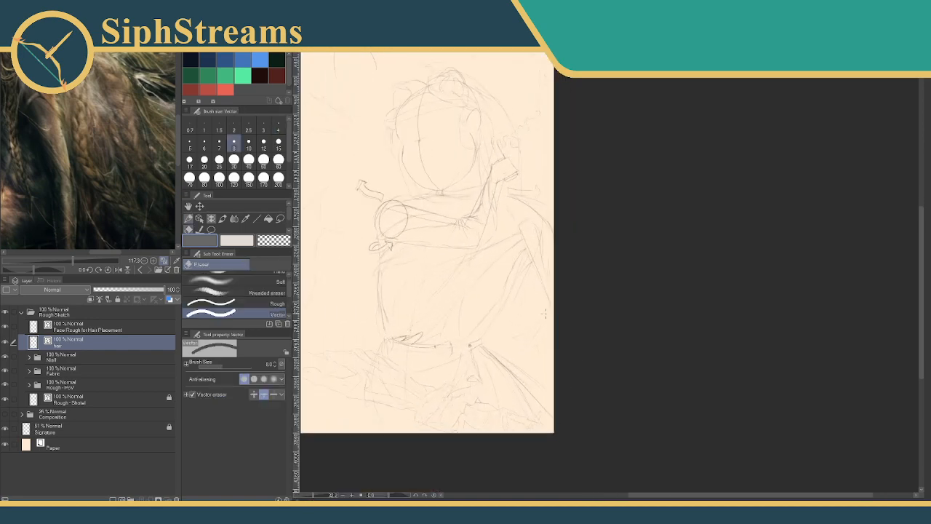
key("p")
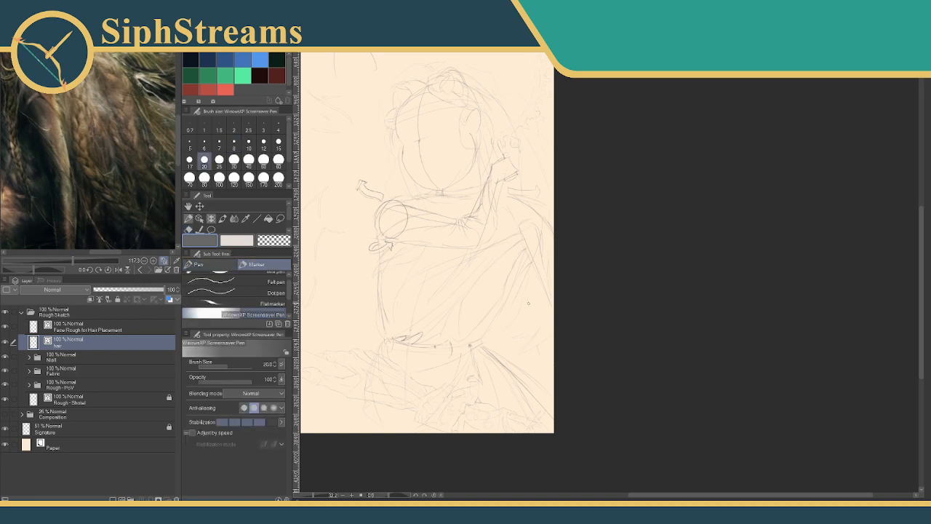
left_click_drag(528, 270, 532, 328)
key("ctrl+z")
key("p")
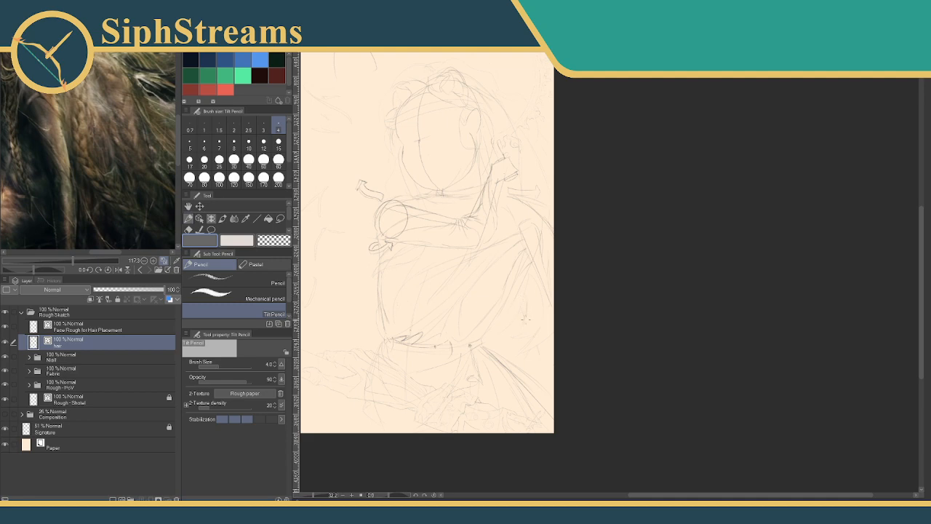
Step: Clean up the trailing hair ends with the vector eraser and redraw their tips with the Tilt Pencil
key("e")
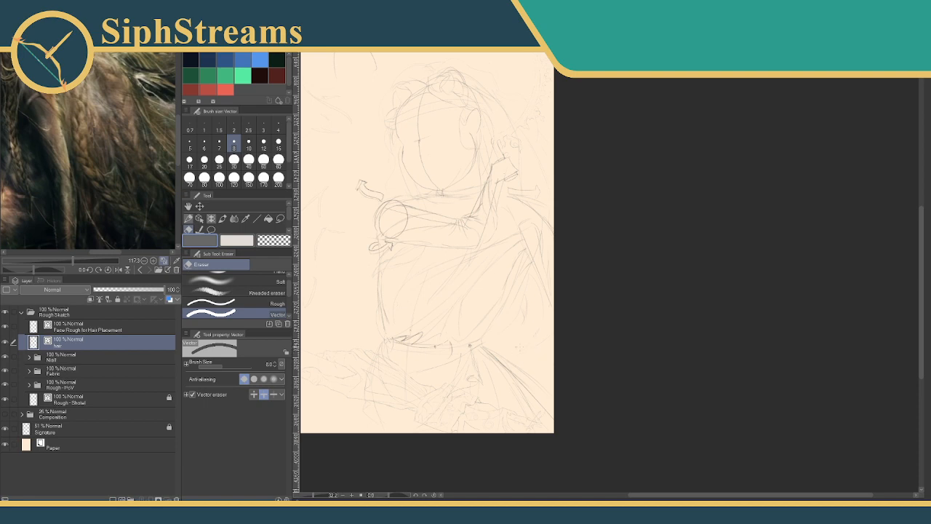
key("p")
mouse_move(515, 336)
left_mouse_down()
mouse_move(519, 328)
mouse_move(507, 357)
left_mouse_up()
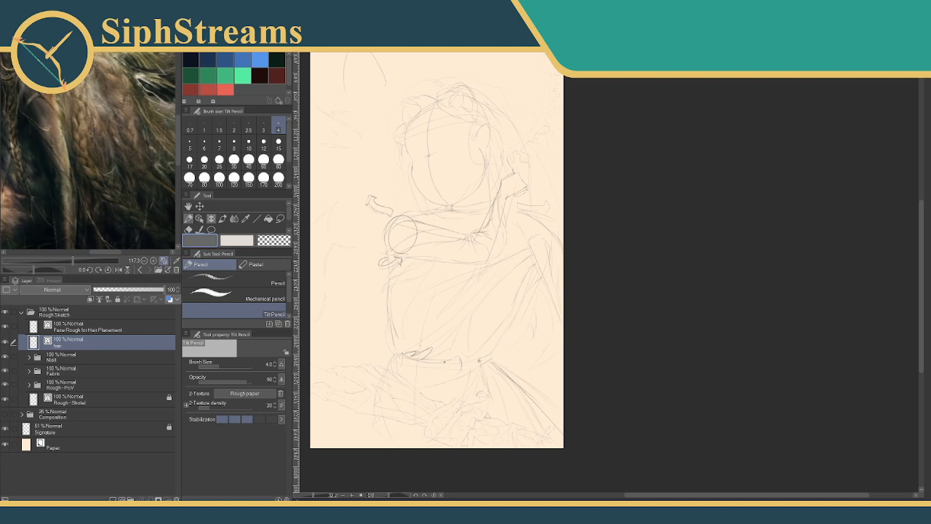
Step: Hide the sketch layers below the hair layer to check the hair alone, show them again, and collapse the Rough Sketch folder
left_click_drag(472, 190, 462, 216)
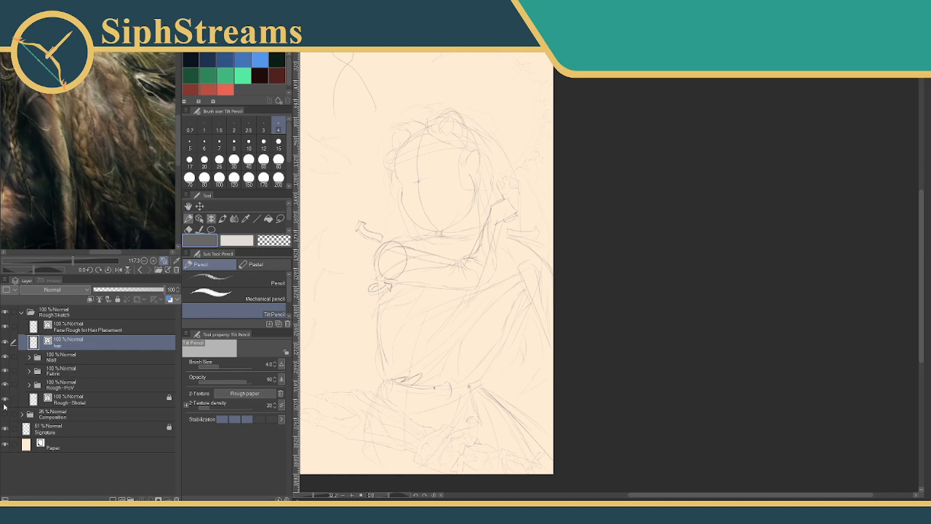
left_click_drag(6, 357, 6, 397)
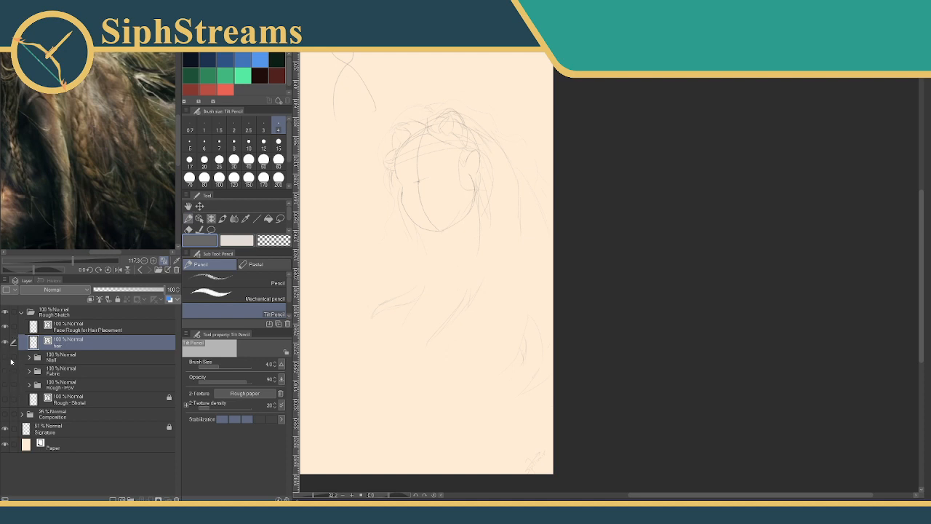
left_click(5, 387)
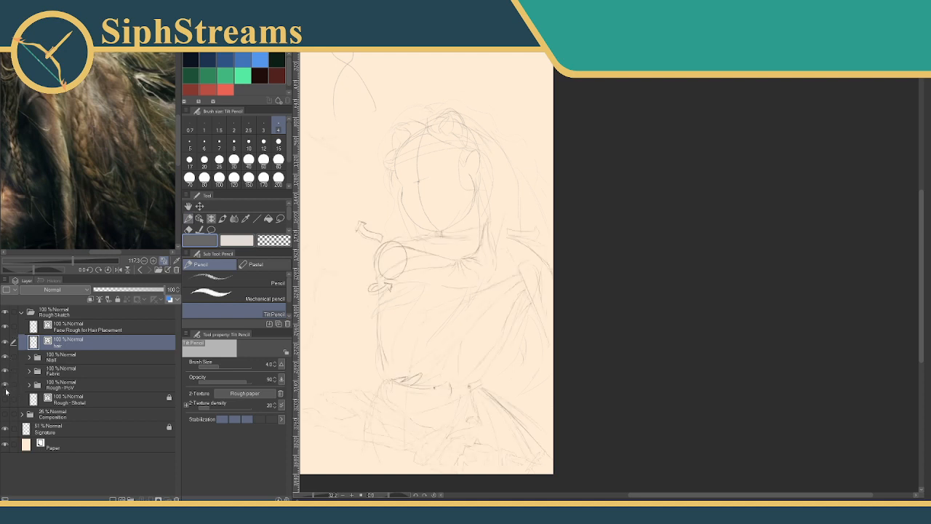
left_click(5, 397)
left_click(22, 314)
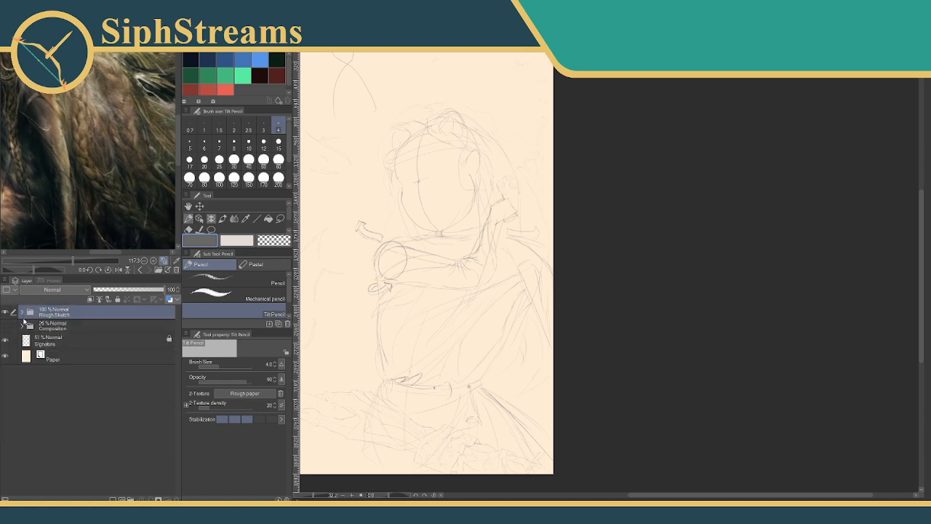
Step: Add "Rough" to the name of the hair layer in the Rough Sketch folder, and collapse and hide that folder
left_click(22, 313)
left_click(69, 343)
double_click(76, 343)
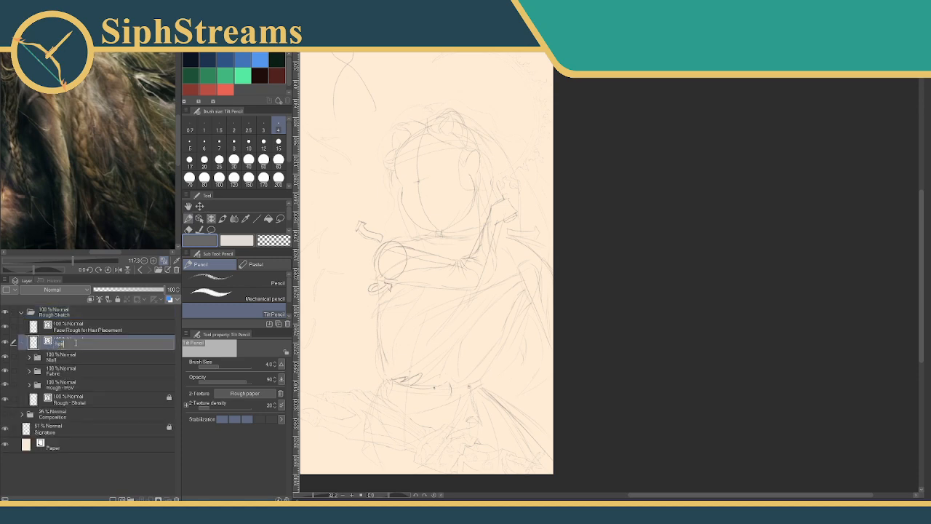
key("Return")
type("Rough")
key("Return")
left_click(22, 313)
left_click(5, 313)
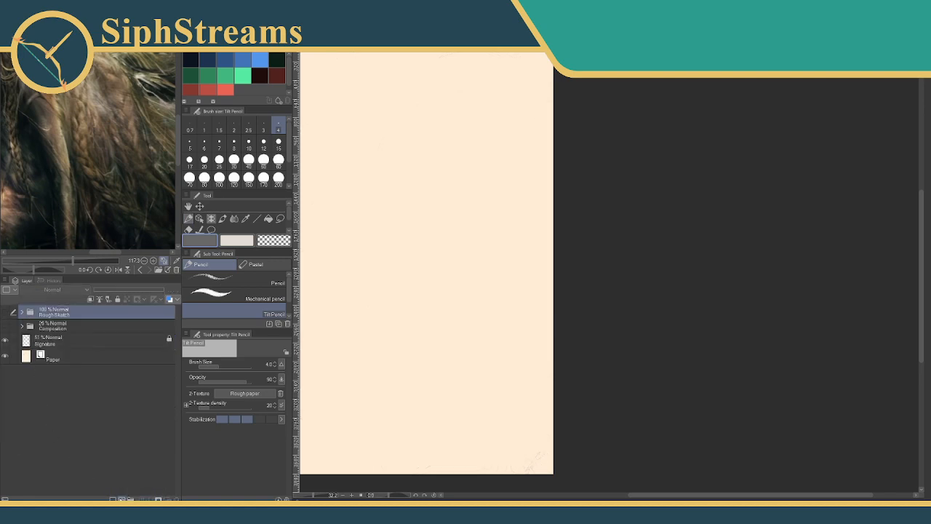
Step: Create a new vector layer above the Rough Sketch folder and name it "Braid Practice"
left_click(121, 497)
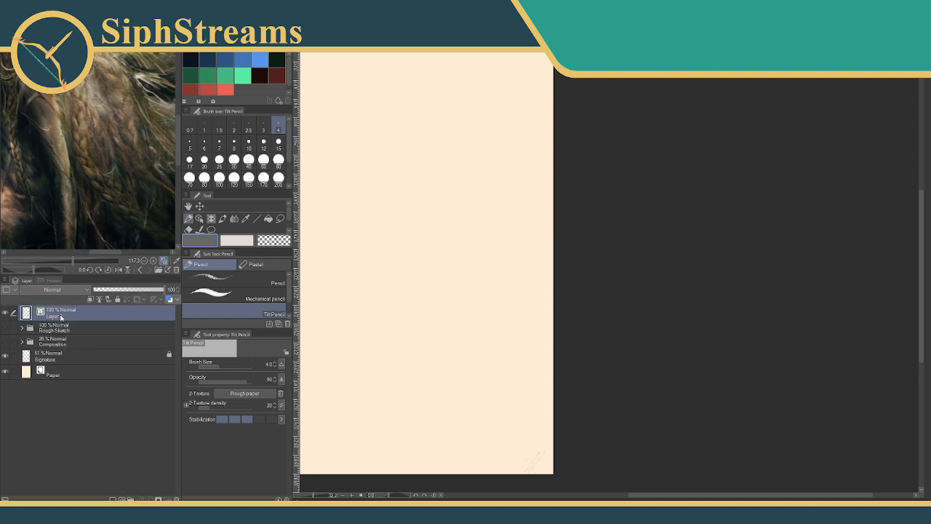
double_click(62, 319)
type("Braid FRast")
key("BackSpace")
key("BackSpace")
key("BackSpace")
key("BackSpace")
type("ractice")
key("Return")
Step: Try sketching a thin zigzag braid of short crossing strokes down the blank page, and undo it
left_click_drag(380, 196, 494, 245)
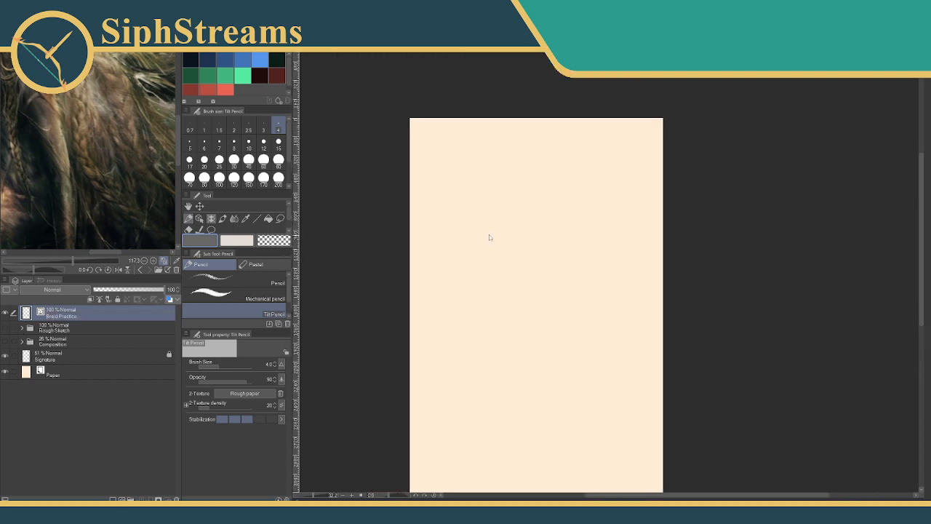
left_click_drag(314, 496, 317, 496)
left_click_drag(353, 354, 406, 420)
left_click_drag(39, 101, 99, 196)
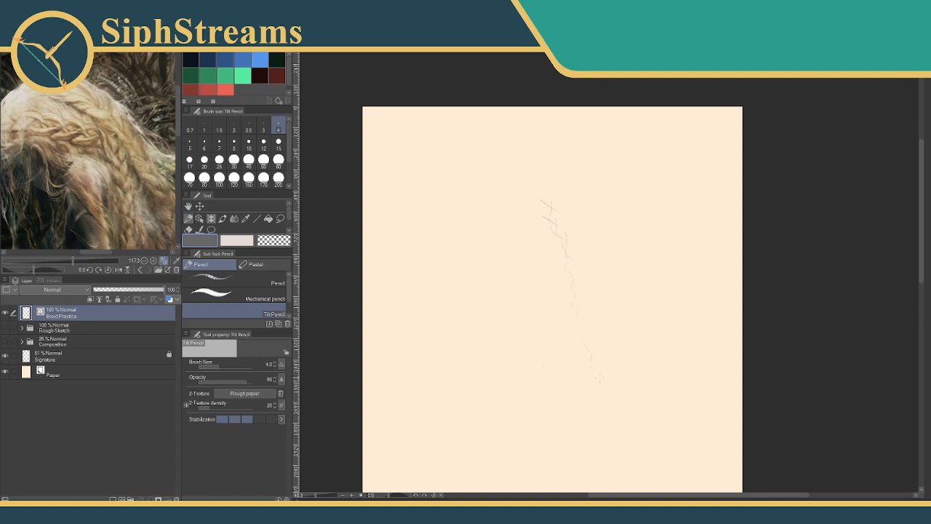
key("ctrl+z")
key("ctrl+z")
key("ctrl+z")
key("ctrl+z")
key("ctrl+z")
Step: Sketch the first interlocking braid sections in the page's upper-left area, using a close-up of a reference braid and undoing unwanted strokes
left_click_drag(72, 260, 77, 260)
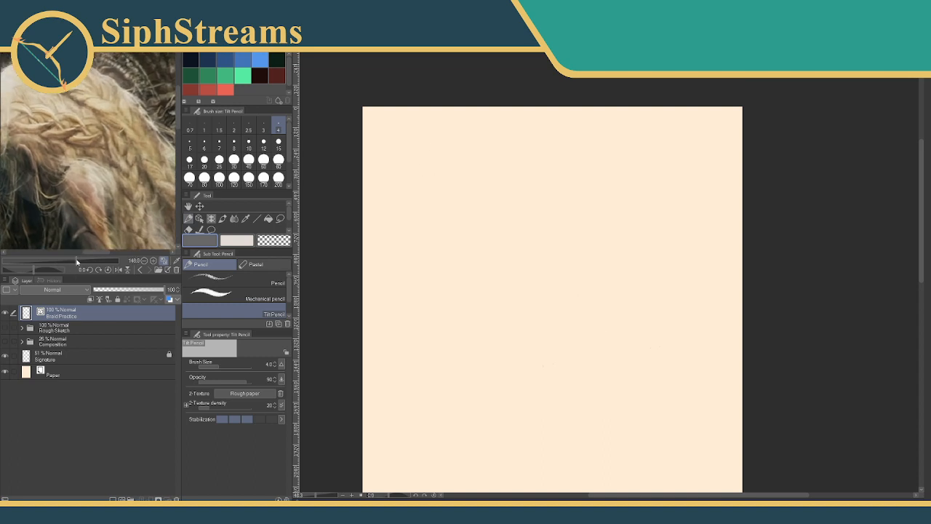
left_click_drag(93, 177, 62, 118)
left_click_drag(77, 261, 82, 261)
left_click_drag(80, 157, 100, 156)
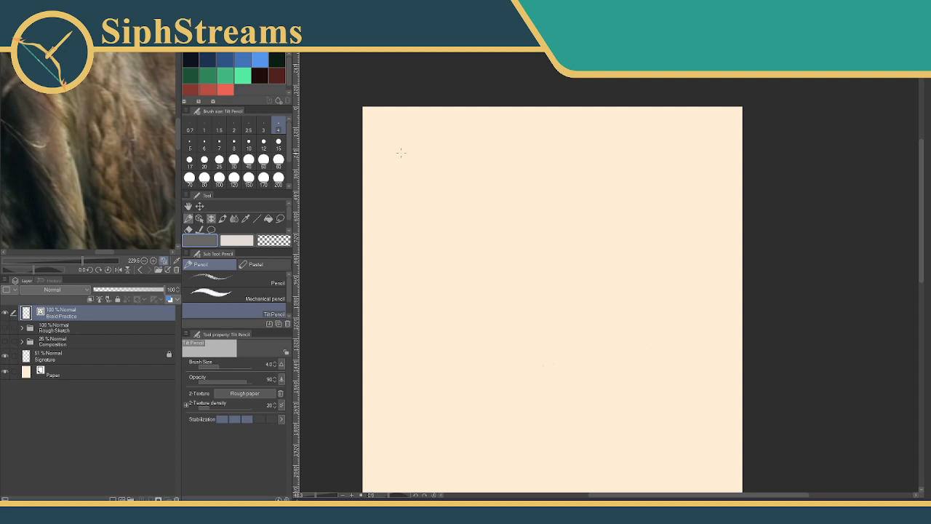
mouse_move(400, 184)
left_mouse_down()
mouse_move(429, 192)
mouse_move(431, 205)
mouse_move(468, 222)
mouse_move(524, 236)
left_mouse_up()
left_click_drag(531, 227, 531, 243)
left_click_drag(555, 243, 555, 257)
key("ctrl+z")
key("ctrl+z")
key("ctrl+z")
key("ctrl+z")
Step: Extend the practice braid downward with another overlapping section and undo the trial strokes beside it
left_click_drag(477, 231, 480, 274)
mouse_move(539, 318)
left_mouse_down()
mouse_move(581, 294)
mouse_move(585, 312)
mouse_move(606, 319)
left_mouse_up()
key("ctrl+z")
key("ctrl+z")
key("ctrl+z")
key("ctrl+z")
Step: Refine the practice braid's upper overlaps and taper it into a narrow tail, undoing the stray strokes beside it
left_click_drag(434, 181, 453, 199)
left_click_drag(470, 216, 480, 238)
left_click_drag(402, 198, 450, 237)
left_click_drag(490, 262, 486, 273)
mouse_move(540, 295)
left_mouse_down()
mouse_move(518, 313)
mouse_move(543, 324)
left_mouse_up()
key("ctrl+z")
key("ctrl+z")
Step: Try sketching curved strands of a second braid beside the first, and undo them
left_click_drag(551, 232, 561, 264)
left_click_drag(579, 233, 562, 286)
key("ctrl+z")
left_click_drag(575, 233, 562, 279)
key("ctrl+z")
key("ctrl+z")
key("ctrl+z")
key("ctrl+z")
key("ctrl+z")
Step: Examine how the strands overlap in the reference image's crown and hanging braids at high magnification
left_click_drag(507, 287, 535, 362)
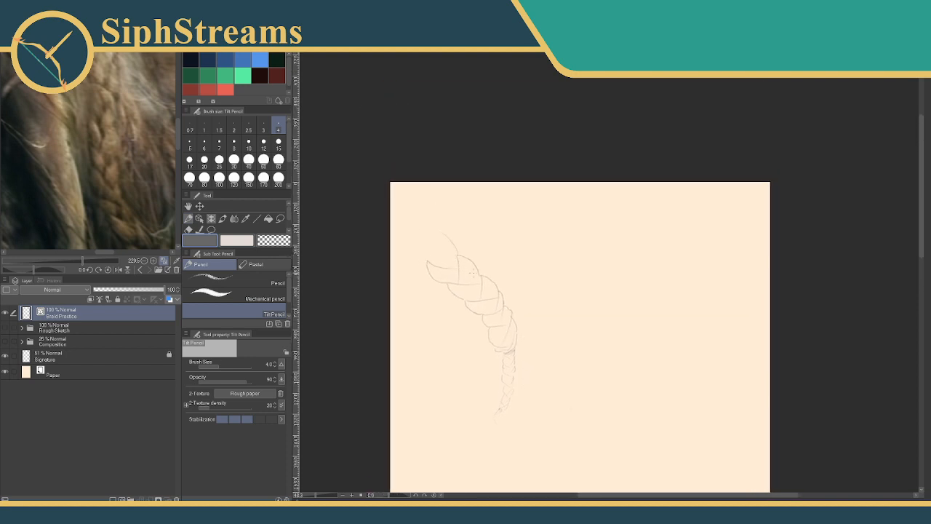
left_click_drag(481, 265, 454, 247)
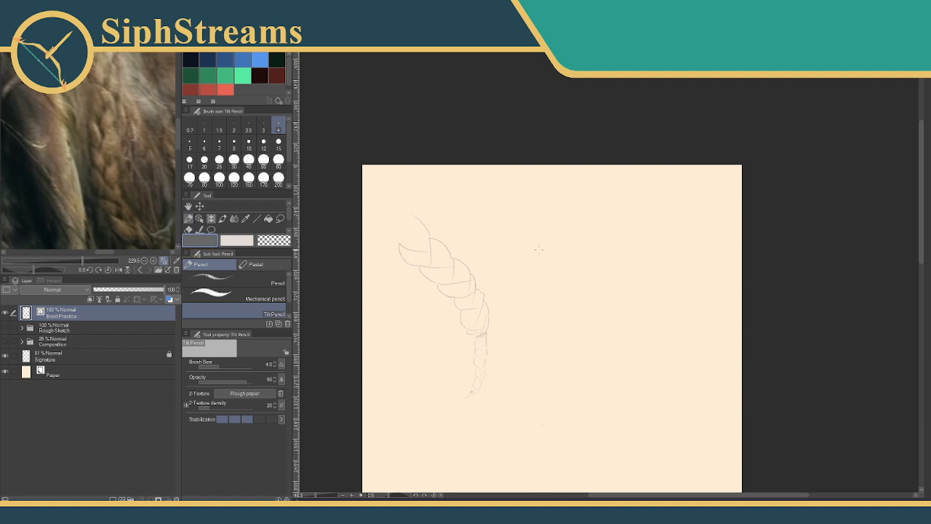
left_click_drag(109, 123, 94, 185)
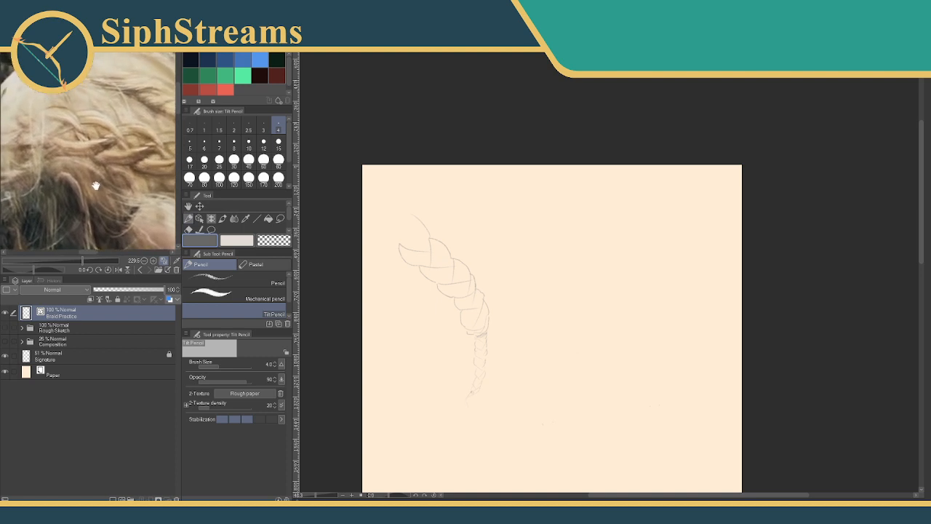
mouse_move(97, 152)
left_mouse_down()
mouse_move(125, 162)
mouse_move(122, 202)
mouse_move(94, 131)
mouse_move(100, 156)
left_mouse_up()
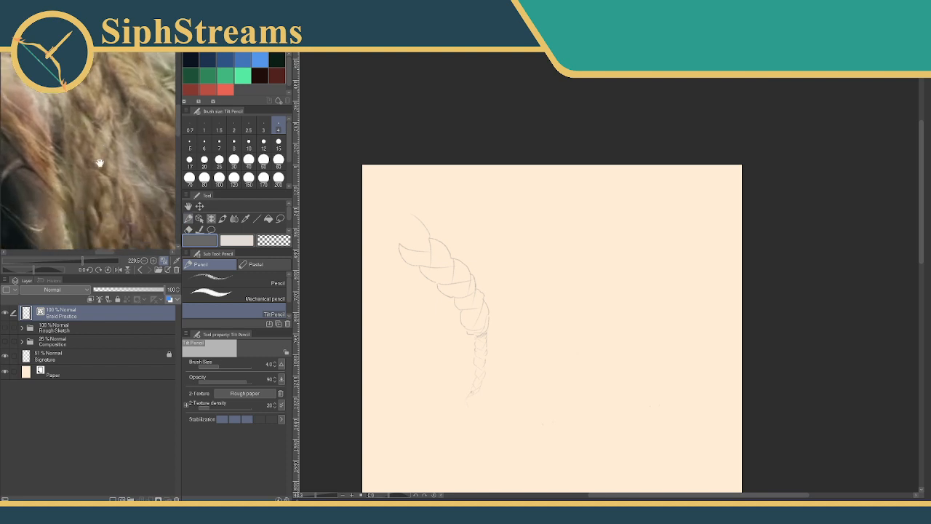
left_click_drag(83, 260, 94, 259)
mouse_move(90, 182)
left_mouse_down()
mouse_move(82, 150)
mouse_move(115, 206)
mouse_move(110, 184)
mouse_move(95, 175)
left_mouse_up()
left_click_drag(22, 233, 118, 195)
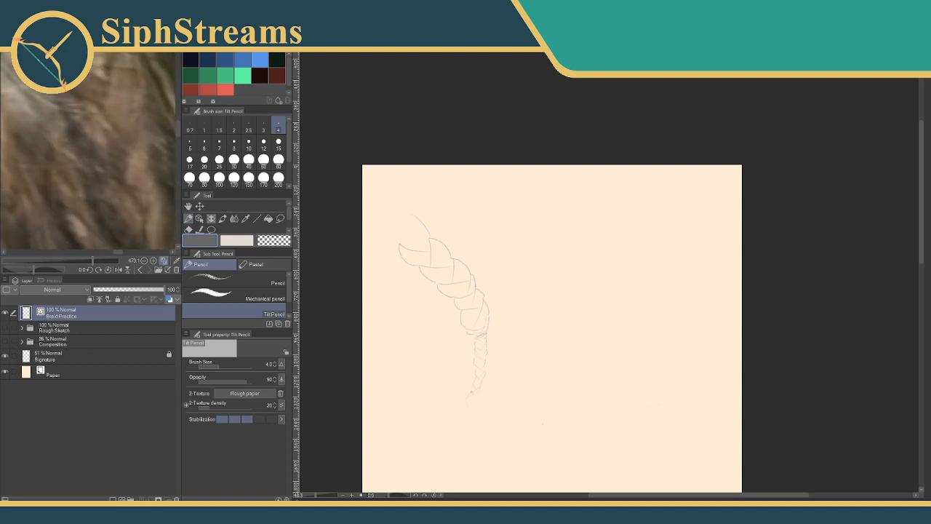
Step: Sketch a vertical braid study of crossing leaf-shaped strands to the right of the first braid
left_click_drag(611, 203, 591, 251)
left_click_drag(614, 202, 610, 275)
left_click_drag(573, 206, 593, 240)
mouse_move(595, 253)
left_mouse_down()
mouse_move(623, 287)
mouse_move(614, 284)
left_mouse_up()
mouse_move(588, 244)
left_mouse_down()
mouse_move(588, 276)
mouse_move(602, 287)
left_mouse_up()
mouse_move(620, 256)
left_mouse_down()
mouse_move(623, 287)
mouse_move(609, 309)
left_mouse_up()
key("e")
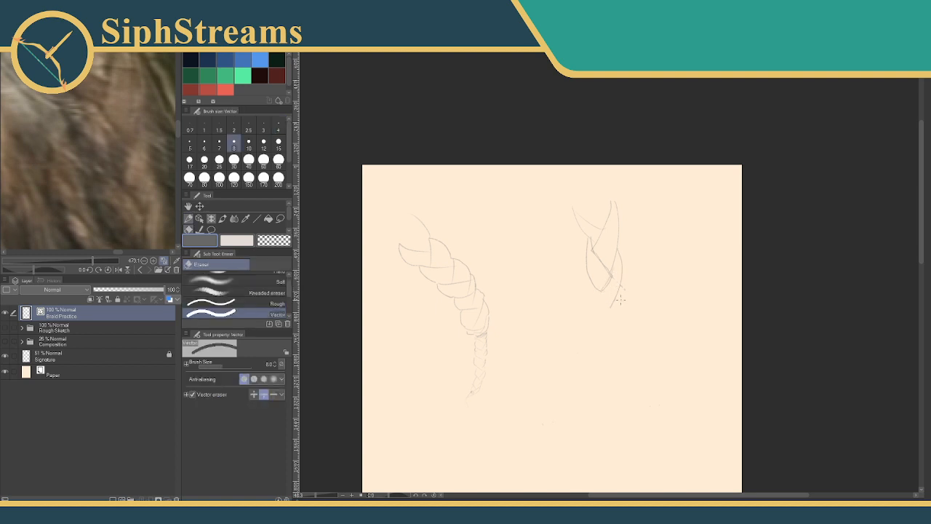
key("p")
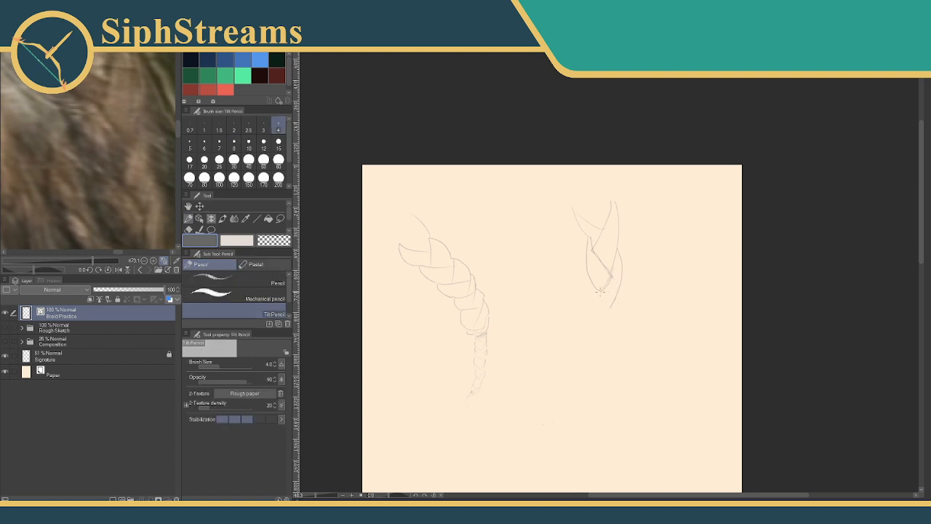
mouse_move(608, 299)
left_mouse_down()
mouse_move(628, 311)
mouse_move(610, 307)
left_mouse_up()
key("ctrl+z")
Step: Recheck the crown braid in the reference and erase the vertical braid study with the vector eraser
left_click_drag(129, 184, 146, 244)
left_click_drag(154, 119, 77, 259)
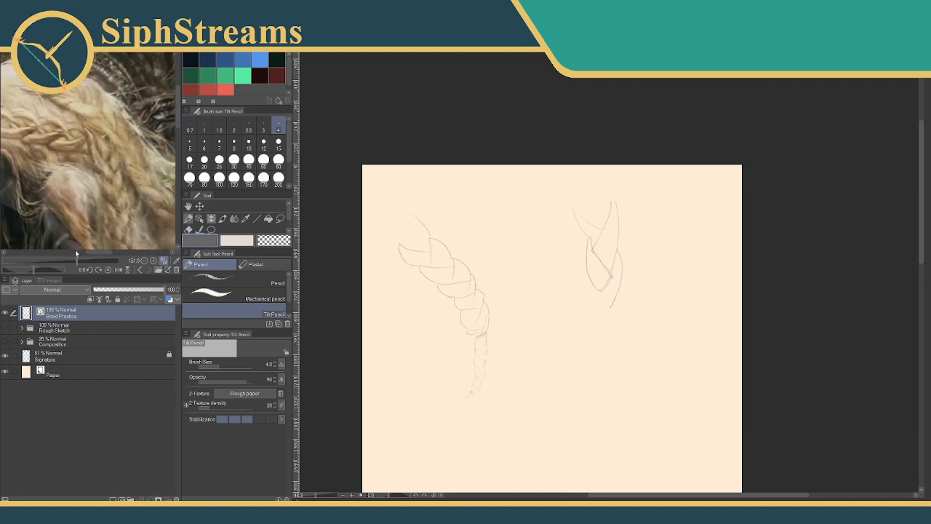
left_click_drag(69, 175, 148, 245)
mouse_move(76, 259)
left_mouse_down()
mouse_move(87, 259)
mouse_move(62, 261)
mouse_move(83, 259)
left_mouse_up()
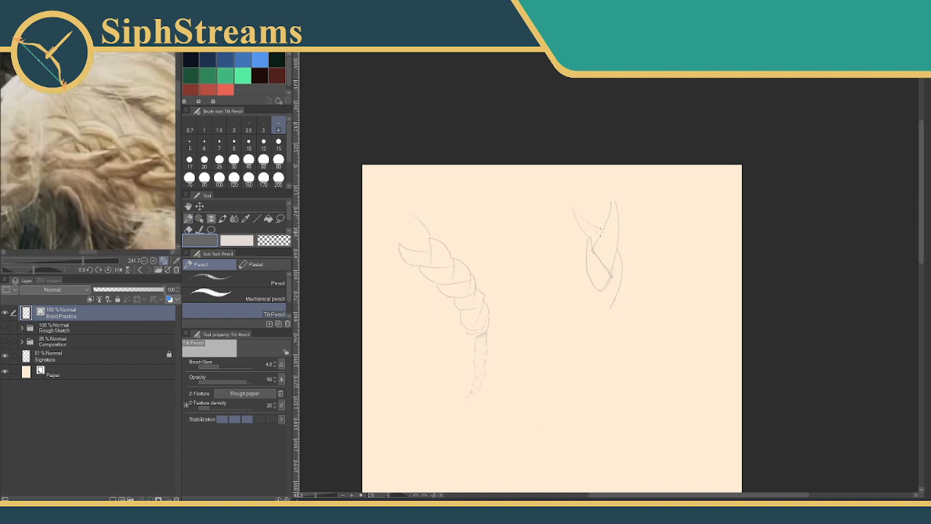
key("e")
left_click_drag(598, 220, 554, 226)
mouse_move(626, 227)
left_mouse_down()
mouse_move(612, 247)
mouse_move(633, 256)
left_mouse_up()
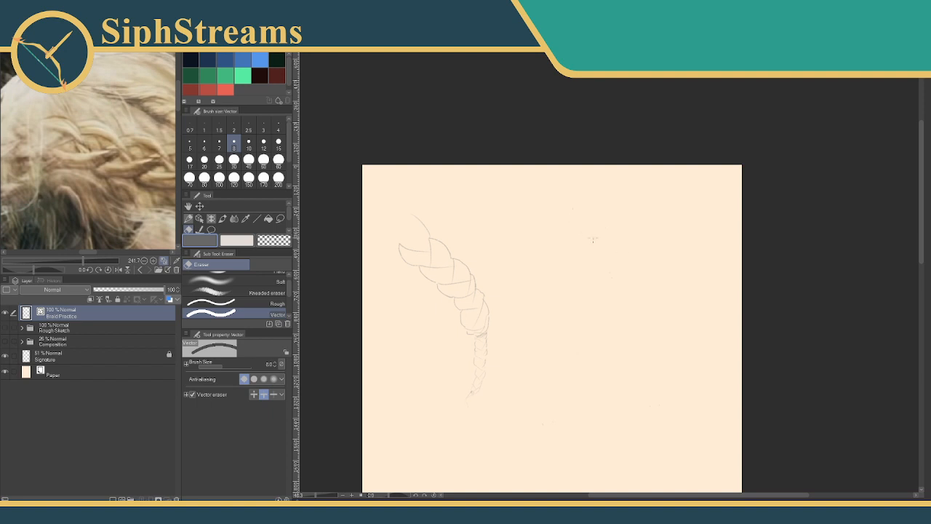
Step: Sketch a horizontal braid study of overlapping strands right of the first braid with the Tilt Pencil, following the reference's crown braid
key("p")
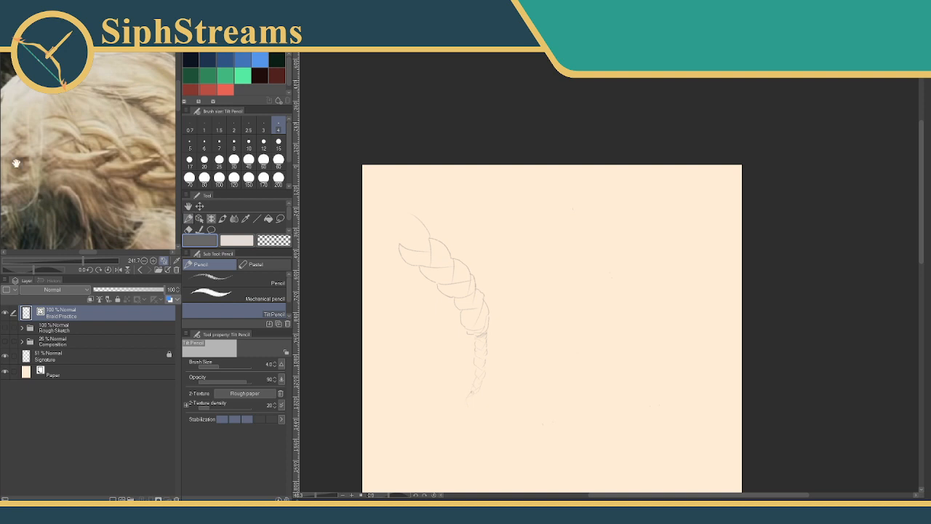
left_click_drag(101, 167, 123, 173)
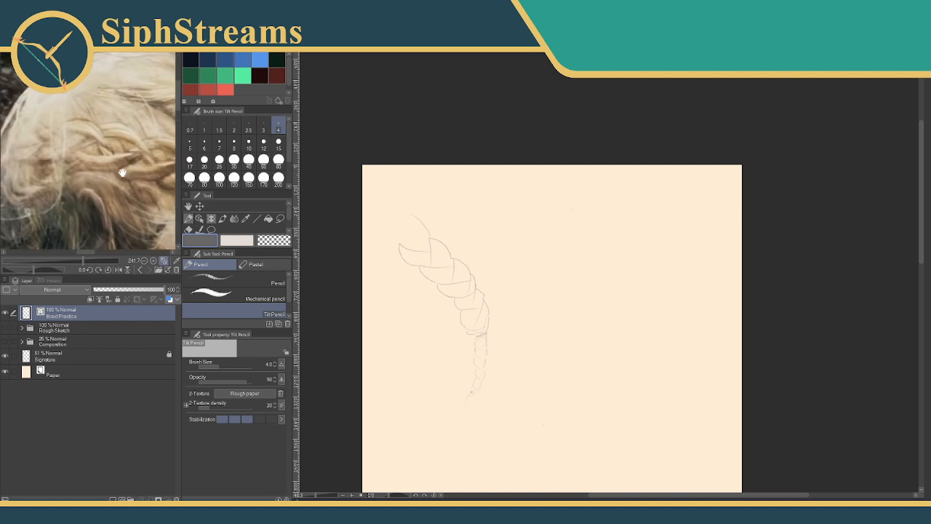
left_click_drag(82, 261, 85, 261)
left_click_drag(101, 218, 118, 208)
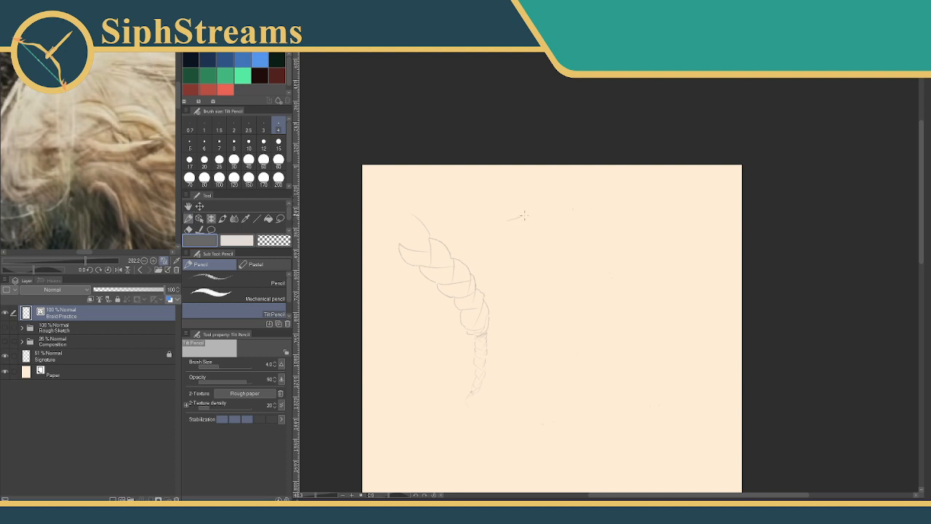
mouse_move(524, 216)
left_mouse_down()
mouse_move(546, 219)
mouse_move(564, 241)
left_mouse_up()
mouse_move(507, 226)
left_mouse_down()
mouse_move(530, 227)
mouse_move(563, 249)
left_mouse_up()
mouse_move(500, 238)
left_mouse_down()
mouse_move(521, 235)
mouse_move(553, 249)
mouse_move(608, 228)
left_mouse_up()
left_click_drag(498, 231, 551, 252)
mouse_move(498, 241)
left_mouse_down()
mouse_move(556, 260)
mouse_move(601, 248)
left_mouse_up()
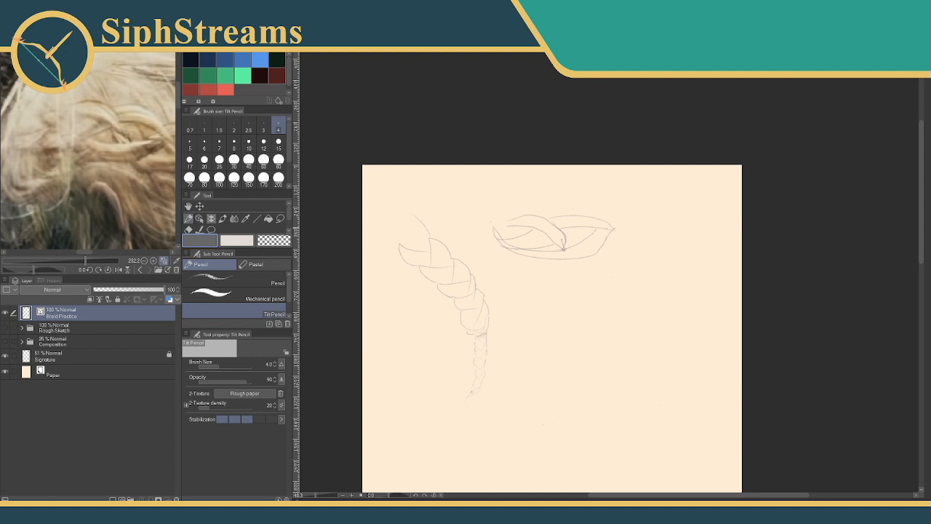
Step: Add direction arrows to the horizontal braid's strand ends and an L label above it
mouse_move(589, 253)
left_mouse_down()
mouse_move(634, 259)
mouse_move(623, 266)
left_mouse_up()
left_click_drag(521, 188, 530, 202)
left_click_drag(611, 221, 623, 225)
left_click_drag(480, 234, 499, 244)
left_click_drag(616, 262, 645, 263)
left_click_drag(614, 203, 624, 195)
key("ctrl+z")
Step: Write the strand position notes "A → C", "B → A" and "C → B" below the horizontal braid
mouse_move(530, 332)
left_mouse_down()
mouse_move(538, 314)
mouse_move(544, 331)
left_mouse_up()
left_click_drag(533, 325, 585, 329)
left_click_drag(532, 344, 532, 360)
mouse_move(533, 344)
left_mouse_down()
mouse_move(534, 359)
mouse_move(571, 348)
left_mouse_up()
mouse_move(566, 343)
left_mouse_down()
mouse_move(567, 353)
mouse_move(584, 343)
left_mouse_up()
left_click_drag(585, 343, 591, 358)
mouse_move(581, 352)
left_mouse_down()
mouse_move(588, 352)
mouse_move(548, 393)
mouse_move(582, 379)
mouse_move(590, 392)
left_mouse_up()
left_click_drag(590, 371, 591, 391)
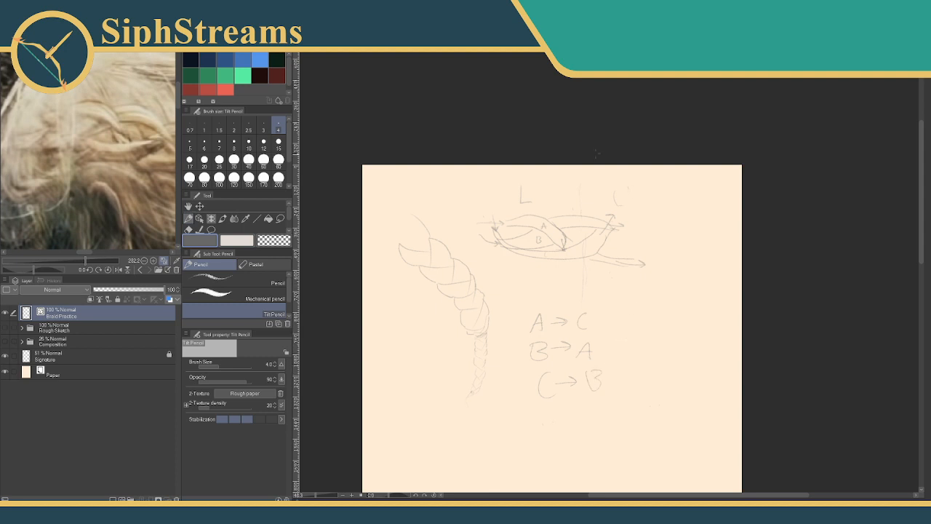
Step: Erase overlapping lines at the horizontal braid's right end and draw the next crossing of the three strands
key("e")
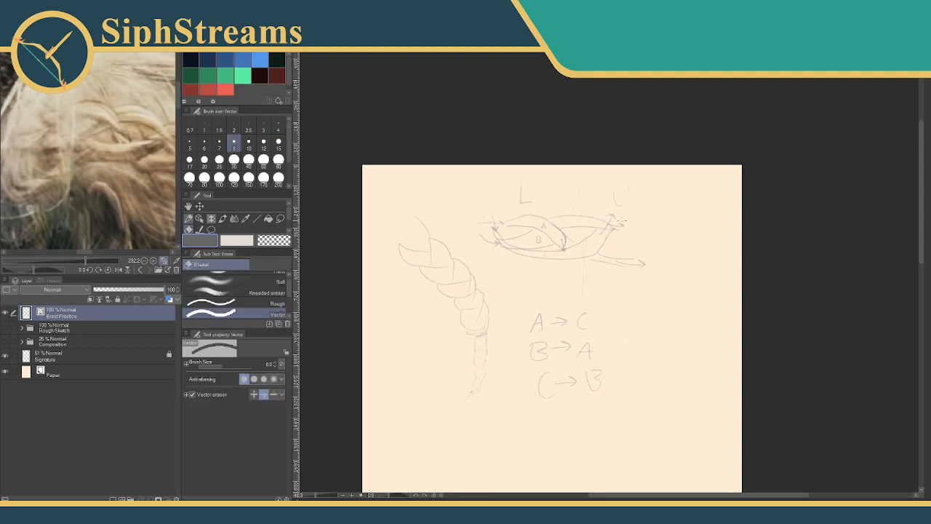
key("p")
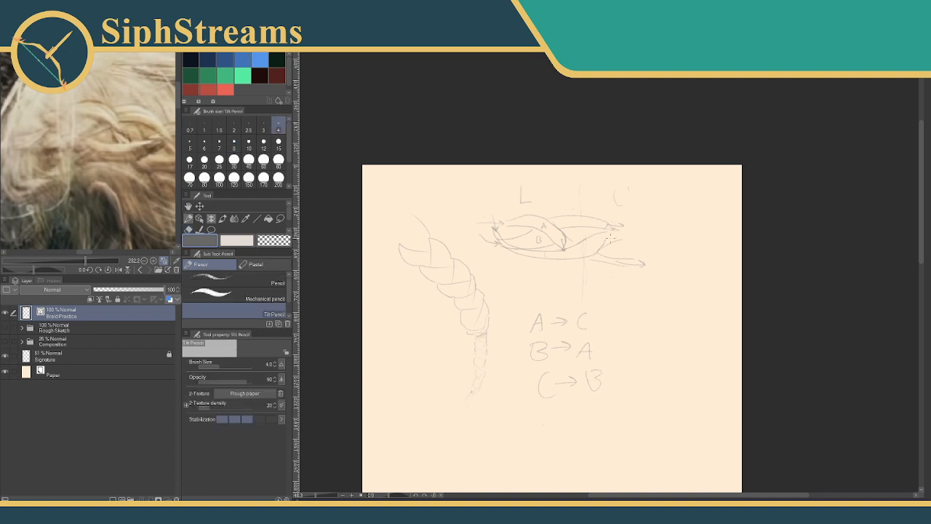
key("e")
key("p")
left_click_drag(604, 254, 638, 257)
left_click_drag(646, 260, 682, 230)
mouse_move(630, 228)
left_mouse_down()
mouse_move(657, 230)
mouse_move(631, 235)
mouse_move(658, 231)
mouse_move(644, 224)
mouse_move(661, 249)
mouse_move(652, 261)
mouse_move(656, 251)
mouse_move(687, 254)
mouse_move(663, 247)
mouse_move(667, 240)
mouse_move(672, 246)
mouse_move(652, 260)
mouse_move(678, 262)
left_mouse_up()
key("e")
key("p")
Step: Extend the three strand position notes with "→ B", "→ C" and "→ A"
left_click_drag(599, 321, 648, 328)
left_click_drag(604, 351, 632, 349)
mouse_move(621, 344)
left_mouse_down()
mouse_move(652, 359)
mouse_move(635, 375)
left_mouse_up()
left_click_drag(628, 372, 658, 384)
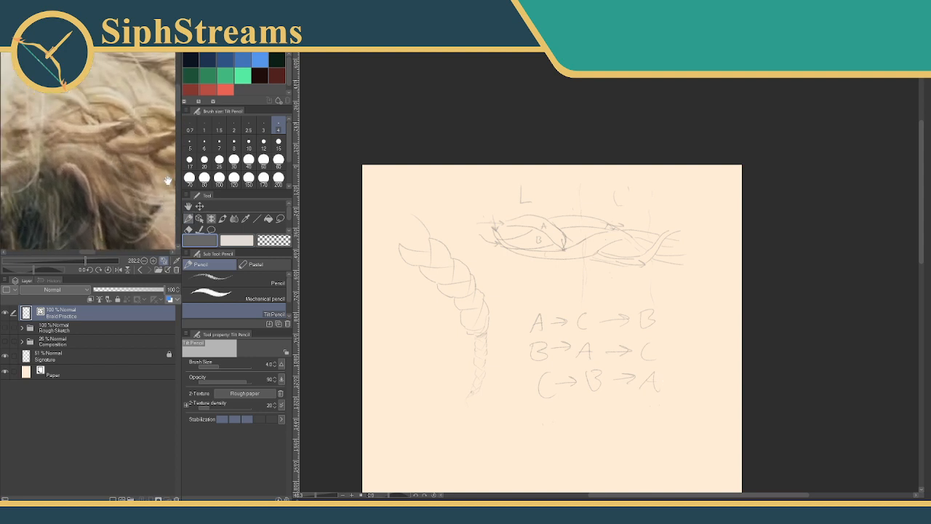
Step: Draw a long curved guide line descending to the right below the strand notes, undoing the first attempt
left_click_drag(540, 301, 531, 177)
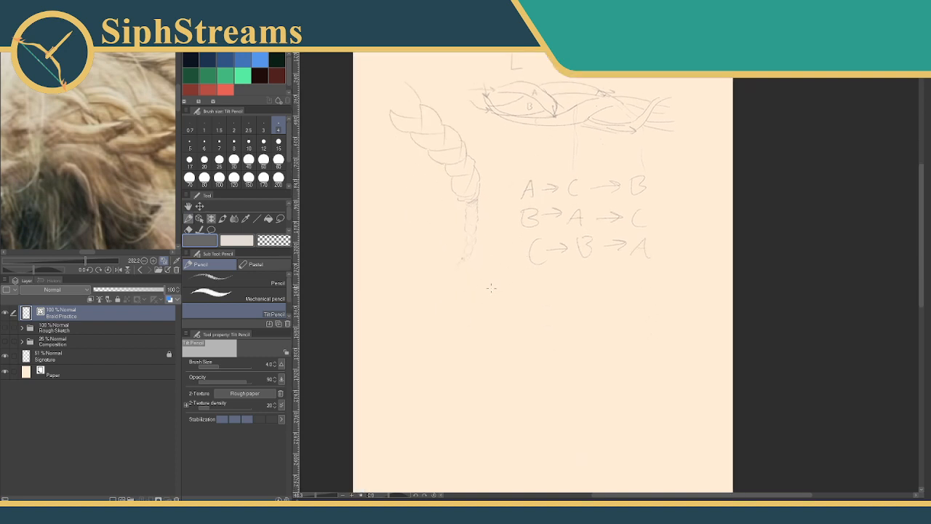
mouse_move(481, 296)
left_mouse_down()
mouse_move(541, 329)
mouse_move(570, 334)
mouse_move(634, 305)
mouse_move(654, 310)
mouse_move(679, 369)
left_mouse_up()
key("ctrl+z")
mouse_move(412, 310)
left_mouse_down()
mouse_move(478, 318)
mouse_move(543, 355)
mouse_move(609, 436)
left_mouse_up()
Step: Try weaving three wavy strands along the curved guide line, and undo them
mouse_move(412, 298)
left_mouse_down()
mouse_move(426, 294)
mouse_move(472, 321)
mouse_move(502, 324)
left_mouse_up()
mouse_move(532, 353)
left_mouse_down()
mouse_move(576, 368)
mouse_move(595, 419)
left_mouse_up()
left_click_drag(412, 314, 458, 303)
left_click_drag(404, 317, 473, 331)
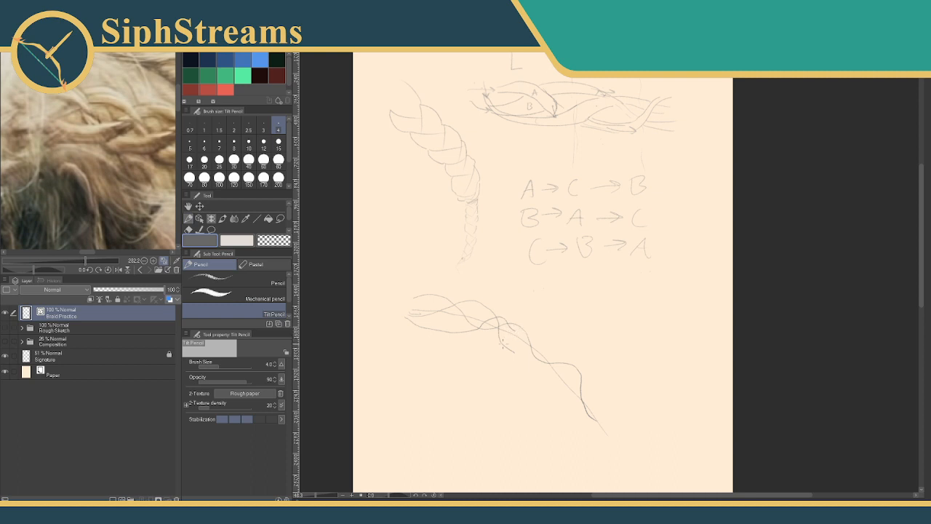
key("ctrl+z")
key("ctrl+z")
key("ctrl+z")
key("ctrl+z")
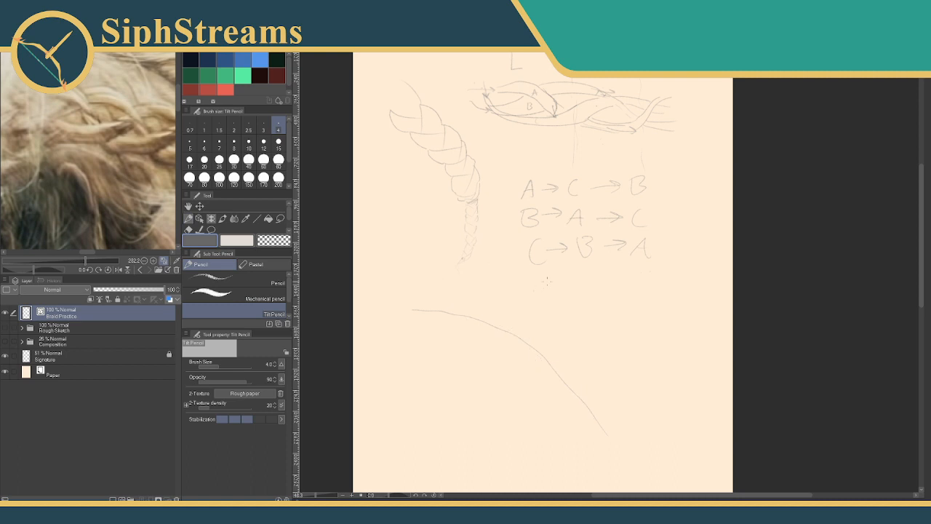
Step: Draw three interweaving wavy strands running horizontally between the strand notes and the curved guide line
mouse_move(497, 306)
left_mouse_down()
mouse_move(589, 282)
mouse_move(665, 326)
mouse_move(706, 322)
left_mouse_up()
mouse_move(486, 279)
left_mouse_down()
mouse_move(575, 315)
mouse_move(620, 320)
mouse_move(668, 287)
left_mouse_up()
mouse_move(488, 290)
left_mouse_down()
mouse_move(540, 268)
mouse_move(576, 276)
mouse_move(617, 327)
left_mouse_up()
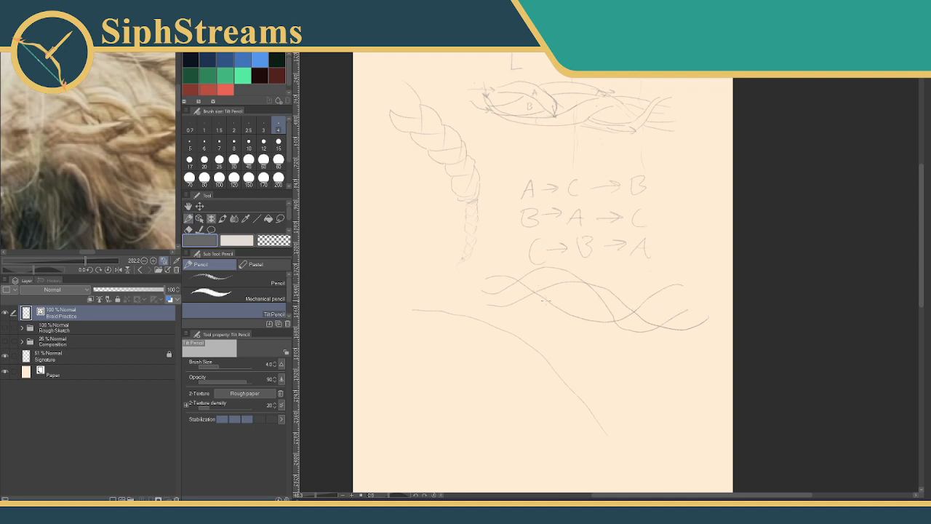
mouse_move(542, 300)
left_mouse_down()
mouse_move(580, 255)
mouse_move(571, 240)
left_mouse_up()
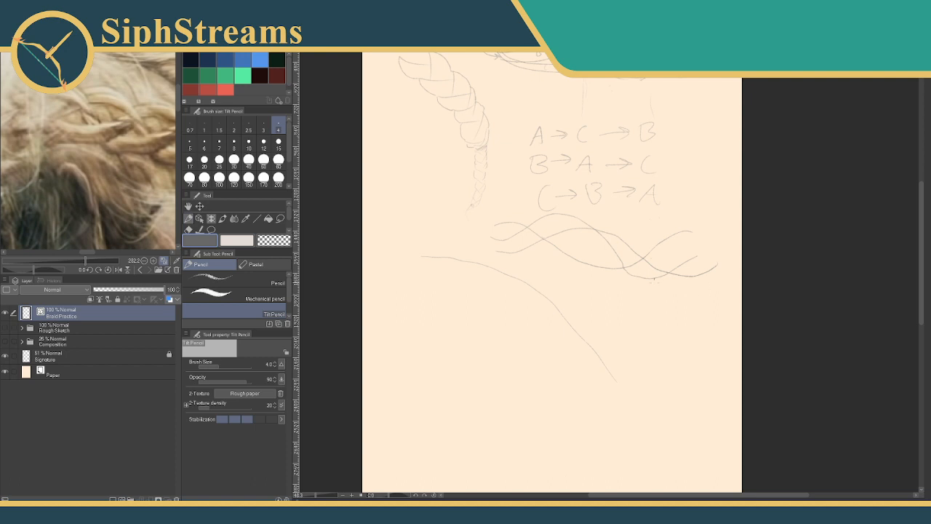
Step: Try building a braid from alternating hooked curves below the guide line, and undo them
left_click_drag(86, 260, 93, 216)
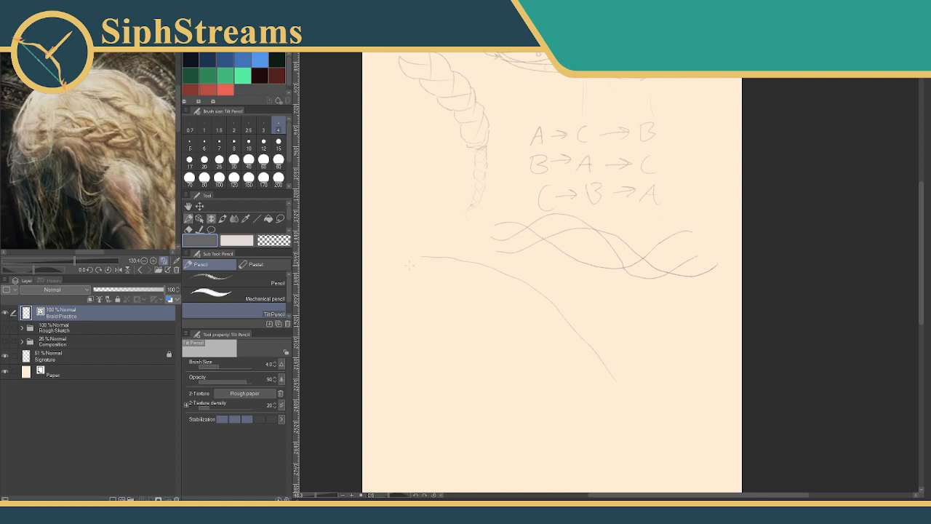
mouse_move(393, 358)
left_mouse_down()
mouse_move(392, 237)
mouse_move(376, 201)
mouse_move(431, 208)
mouse_move(451, 249)
mouse_move(482, 233)
mouse_move(503, 260)
mouse_move(531, 259)
mouse_move(546, 286)
left_mouse_up()
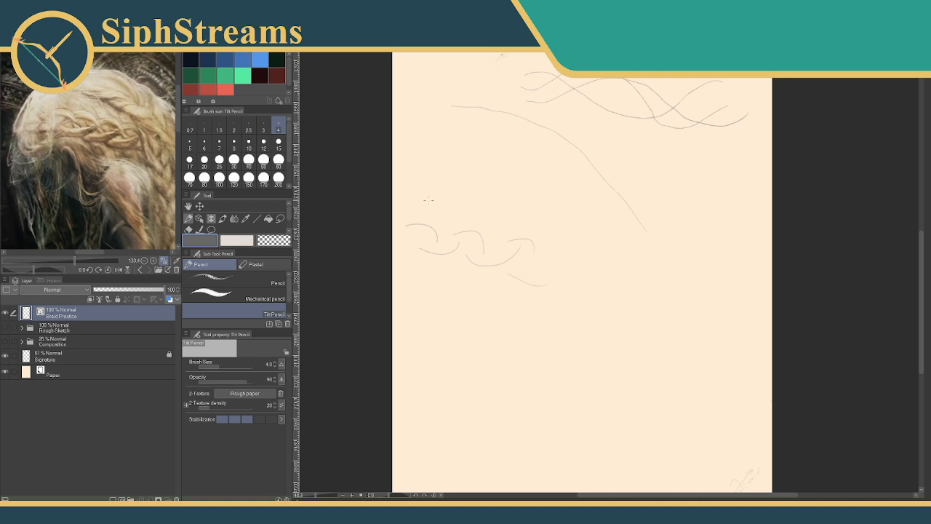
mouse_move(422, 210)
left_mouse_down()
mouse_move(460, 221)
mouse_move(465, 234)
mouse_move(455, 208)
mouse_move(502, 230)
left_mouse_up()
key("ctrl+z")
key("ctrl+z")
key("ctrl+z")
key("ctrl+z")
key("ctrl+z")
key("ctrl+z")
key("ctrl+z")
key("ctrl+z")
key("ctrl+z")
Step: Draw three interweaving wavy strands descending diagonally to the right below the curved guide line
mouse_move(404, 234)
left_mouse_down()
mouse_move(440, 228)
mouse_move(465, 266)
mouse_move(495, 281)
mouse_move(562, 274)
mouse_move(604, 327)
mouse_move(640, 353)
left_mouse_up()
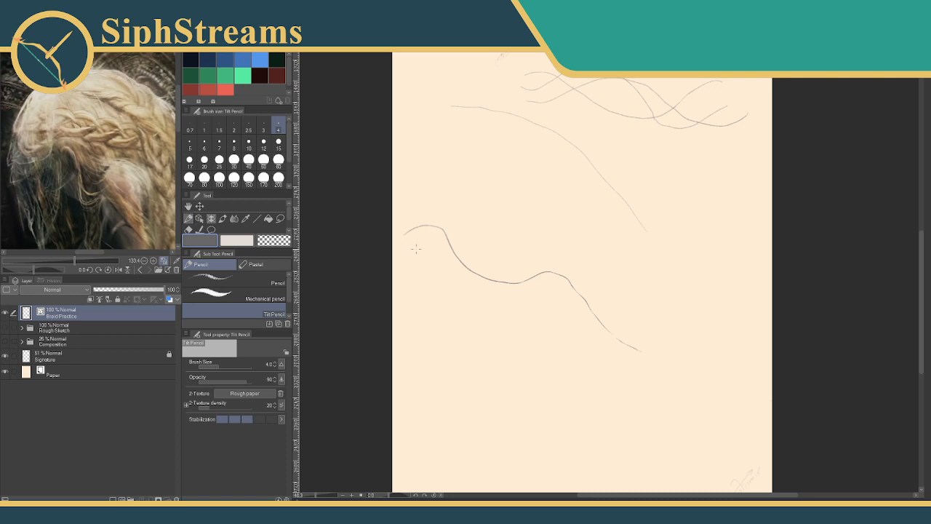
mouse_move(412, 249)
left_mouse_down()
mouse_move(473, 235)
mouse_move(499, 257)
mouse_move(510, 292)
mouse_move(545, 311)
mouse_move(586, 301)
mouse_move(623, 320)
mouse_move(647, 375)
left_mouse_up()
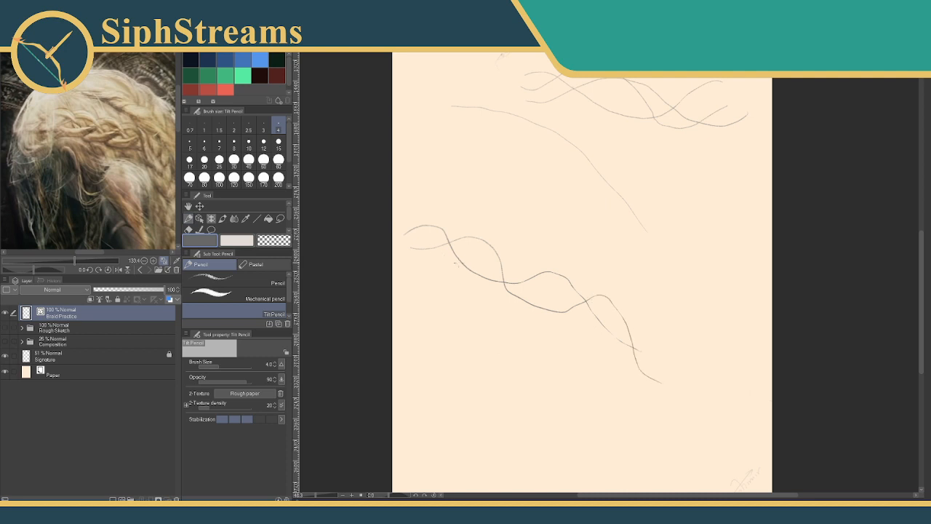
mouse_move(448, 267)
left_mouse_down()
mouse_move(521, 260)
mouse_move(531, 293)
mouse_move(562, 321)
mouse_move(623, 313)
mouse_move(647, 336)
left_mouse_up()
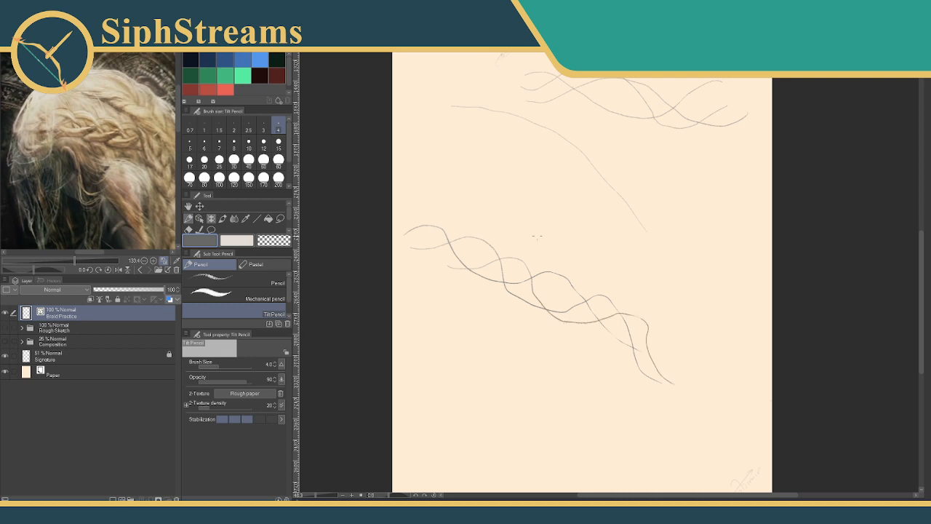
Step: Reinforce the diagonal braid's lower strands and label its successive crests A, B, C, A, B, C
left_click_drag(465, 271, 436, 264)
mouse_move(557, 318)
left_mouse_down()
mouse_move(598, 322)
mouse_move(636, 342)
left_mouse_up()
left_click_drag(589, 294, 617, 305)
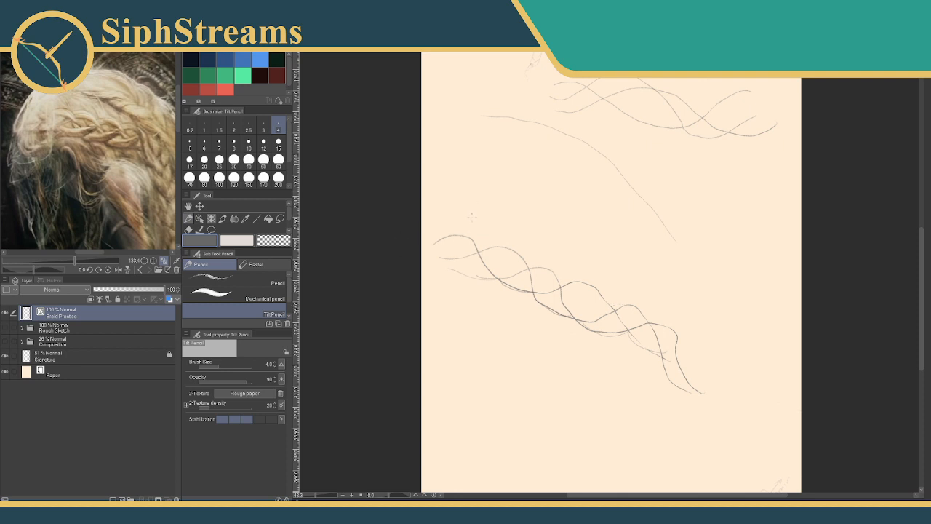
left_click_drag(498, 226, 498, 235)
left_click_drag(499, 225, 498, 235)
left_click_drag(632, 287, 673, 321)
scroll(626, 240, "up", 3)
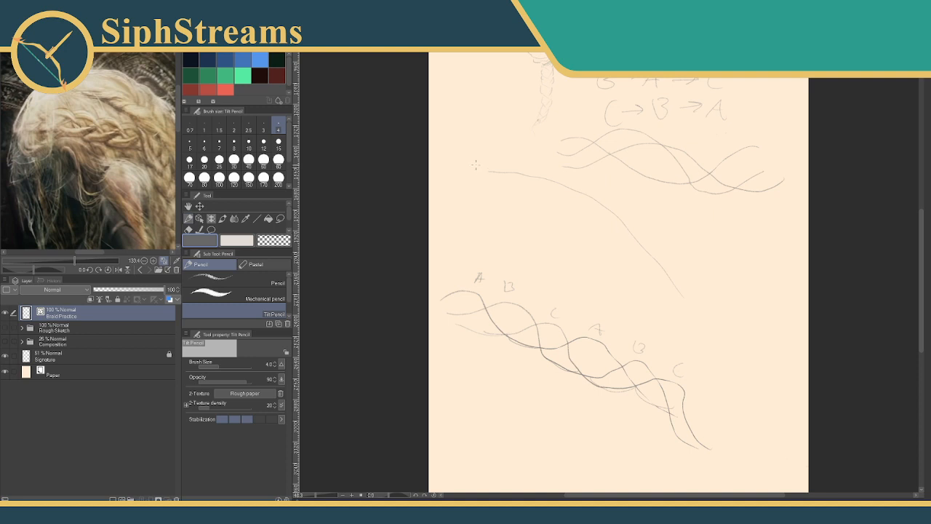
Step: Sketch loose hair strands gathering into tapering braids in the page's lower-left corner, following an enlarged section of the reference
mouse_move(486, 257)
left_mouse_down()
mouse_move(501, 236)
mouse_move(460, 77)
left_mouse_up()
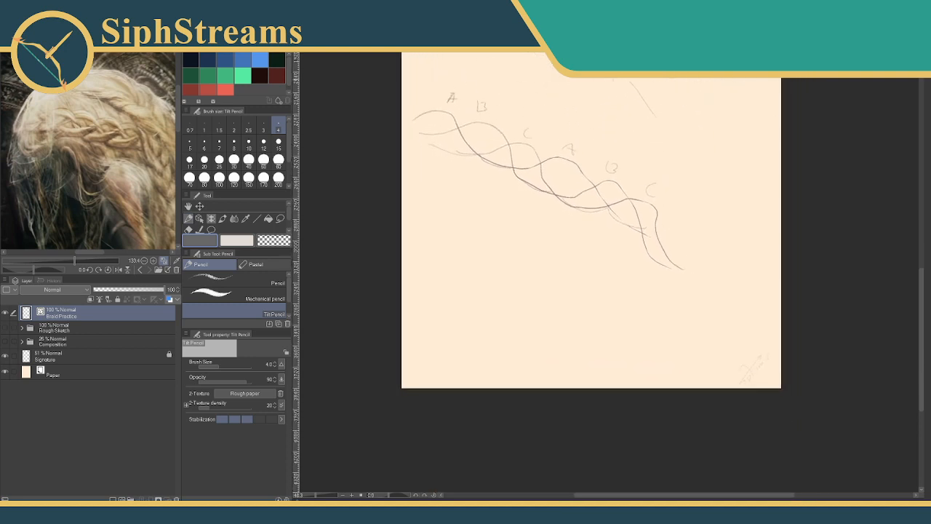
left_click_drag(125, 144, 89, 197)
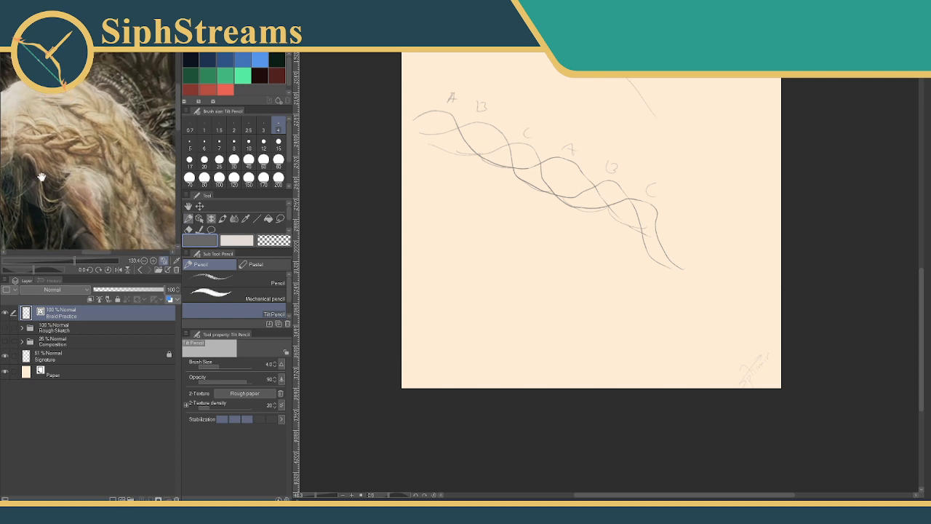
left_click(78, 261)
left_click_drag(79, 267, 82, 268)
left_click_drag(121, 190, 89, 228)
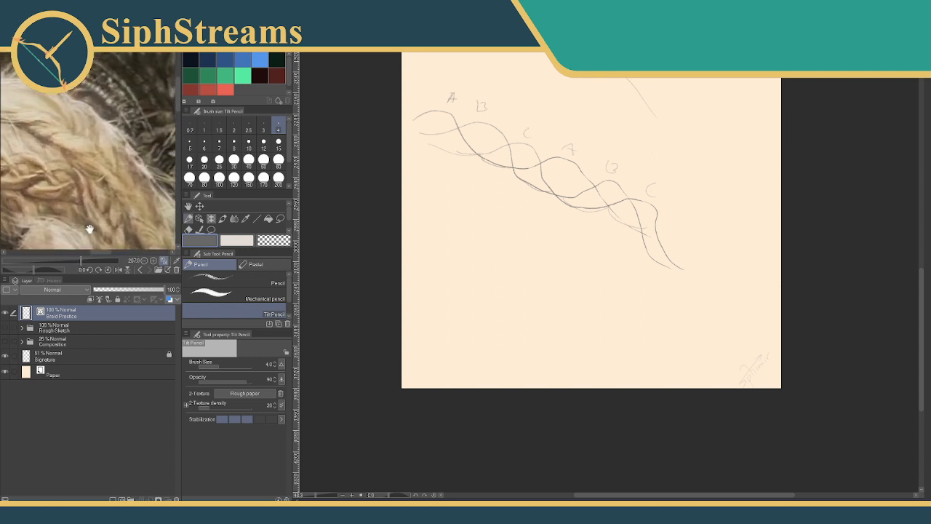
left_click_drag(149, 173, 100, 172)
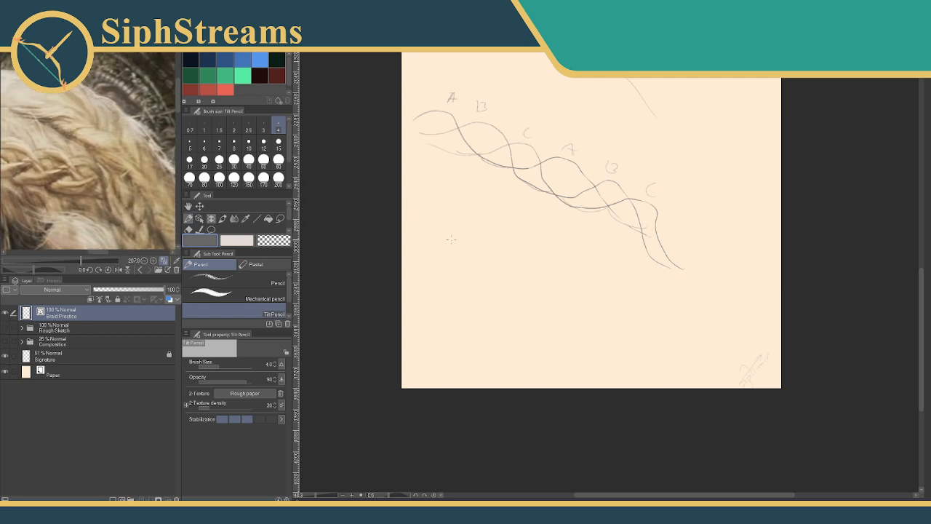
mouse_move(469, 210)
left_mouse_down()
mouse_move(466, 256)
mouse_move(451, 256)
mouse_move(482, 258)
mouse_move(483, 270)
mouse_move(481, 218)
left_mouse_up()
left_click_drag(485, 271, 500, 275)
left_click_drag(492, 242, 504, 312)
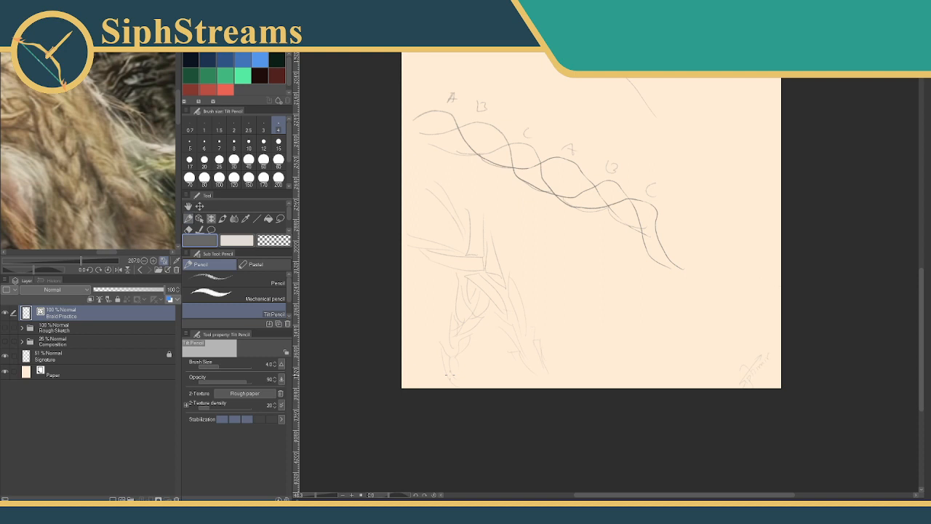
Step: Sketch a long braid tapering down the page's right edge, undoing and redrawing its first strokes
mouse_move(504, 285)
left_mouse_down()
mouse_move(505, 276)
mouse_move(475, 521)
left_mouse_up()
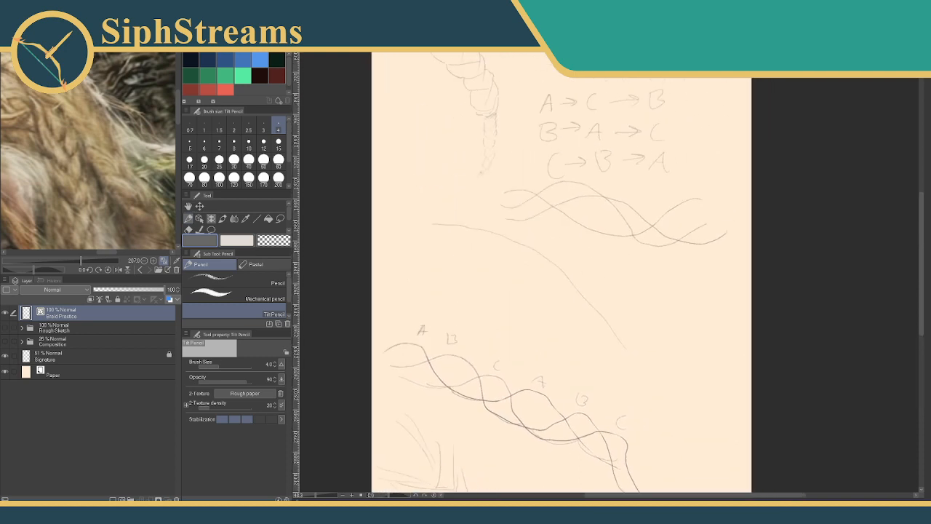
mouse_move(496, 309)
left_mouse_down()
mouse_move(473, 405)
mouse_move(512, 240)
mouse_move(487, 233)
mouse_move(446, 405)
left_mouse_up()
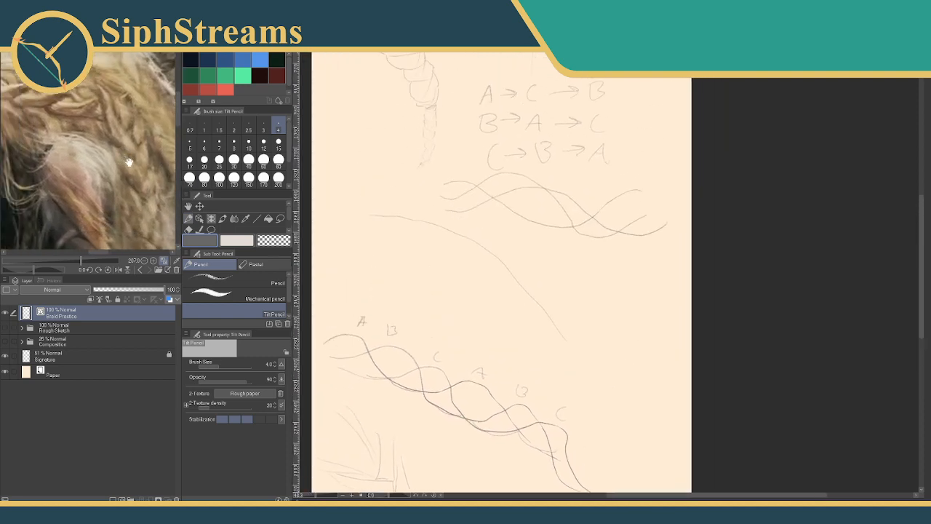
left_click_drag(419, 225, 440, 49)
left_click_drag(468, 175, 464, 217)
left_click_drag(464, 145, 482, 129)
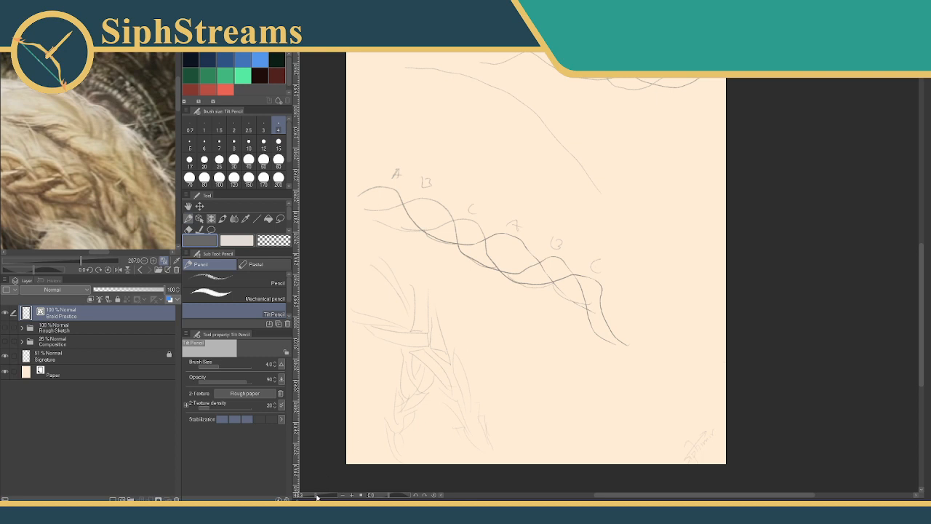
left_click_drag(317, 496, 315, 496)
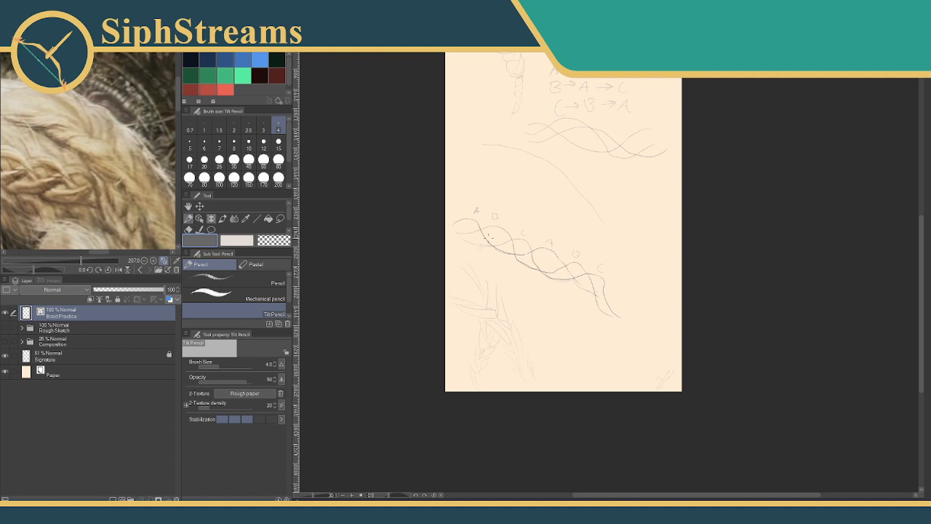
mouse_move(481, 246)
left_mouse_down()
mouse_move(443, 233)
mouse_move(358, 264)
left_mouse_up()
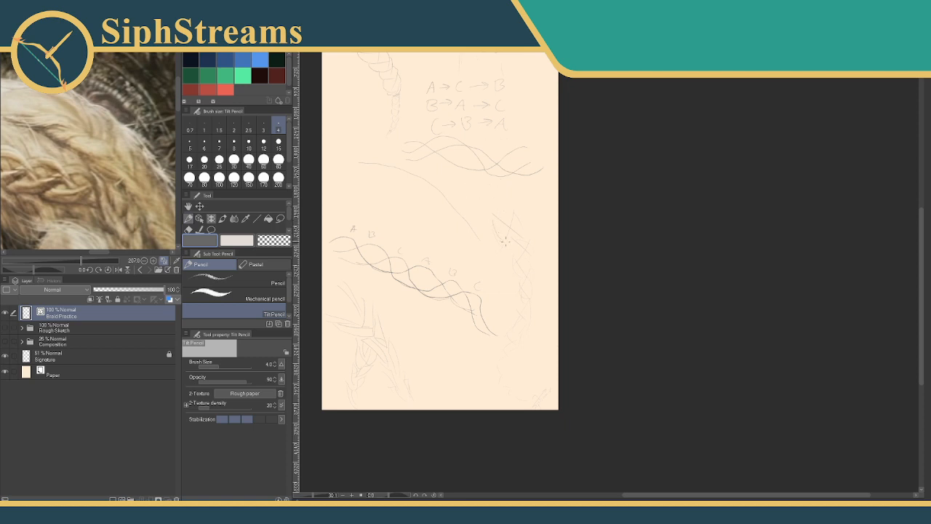
left_click_drag(513, 214, 520, 230)
key("ctrl+z")
key("ctrl+z")
left_click_drag(527, 297, 528, 310)
mouse_move(469, 224)
left_mouse_down()
mouse_move(539, 162)
mouse_move(580, 320)
left_mouse_up()
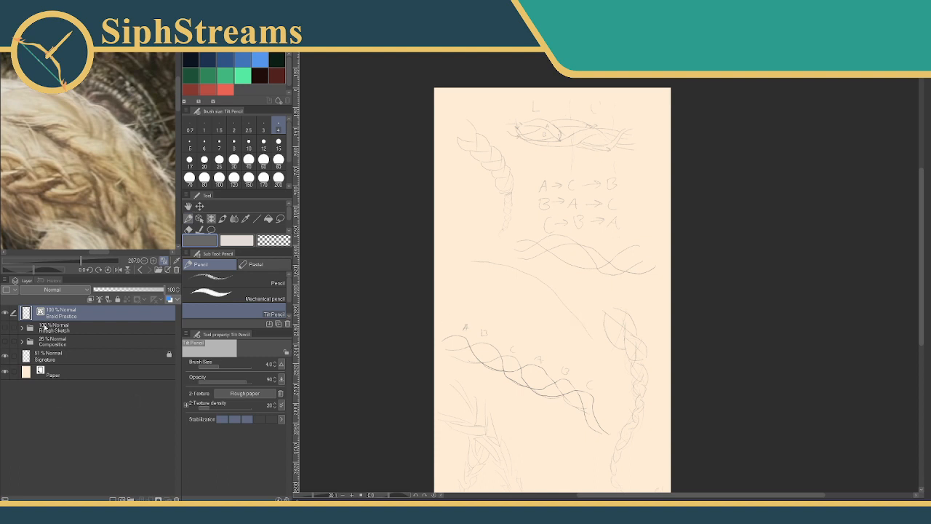
Step: Hide the Braid Practice layer and show the Rough Sketch folder, leaving the Composition folder hidden
left_click(4, 313)
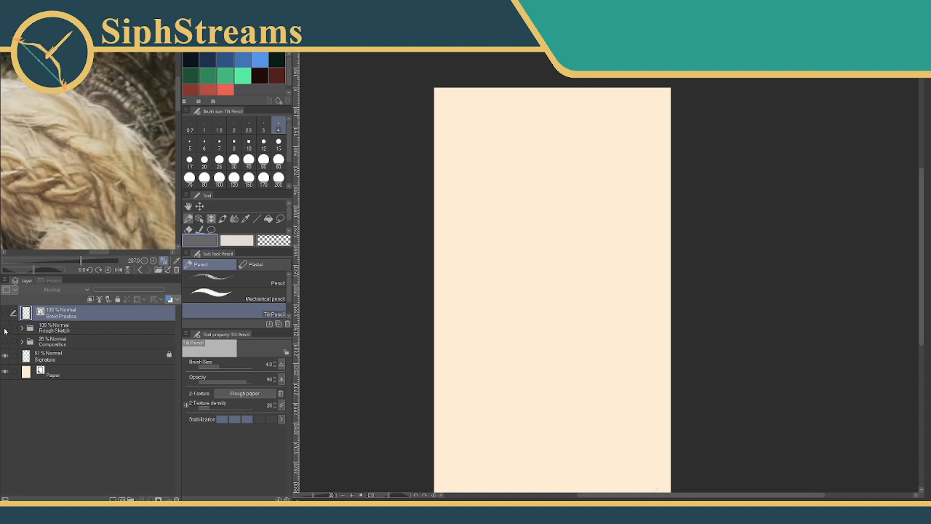
left_click(4, 341)
left_click(5, 341)
left_click(4, 313)
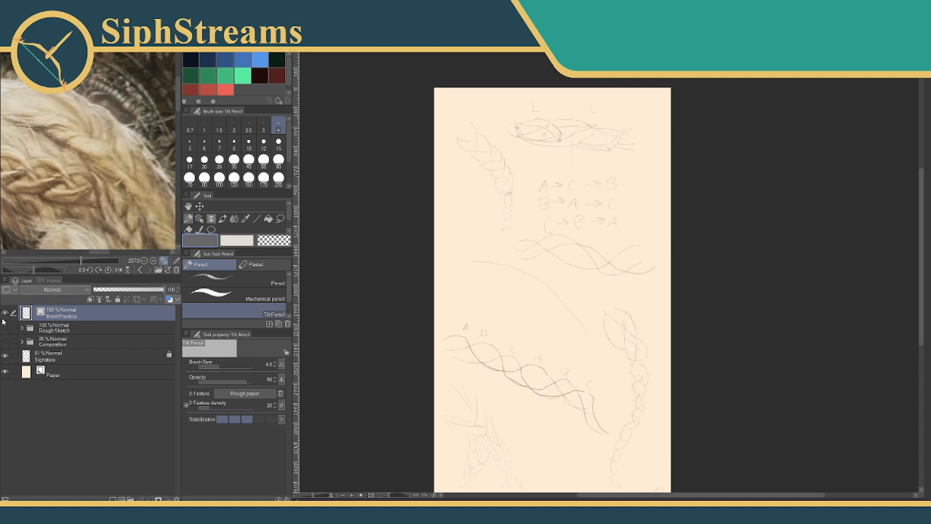
left_click(4, 313)
left_click(4, 326)
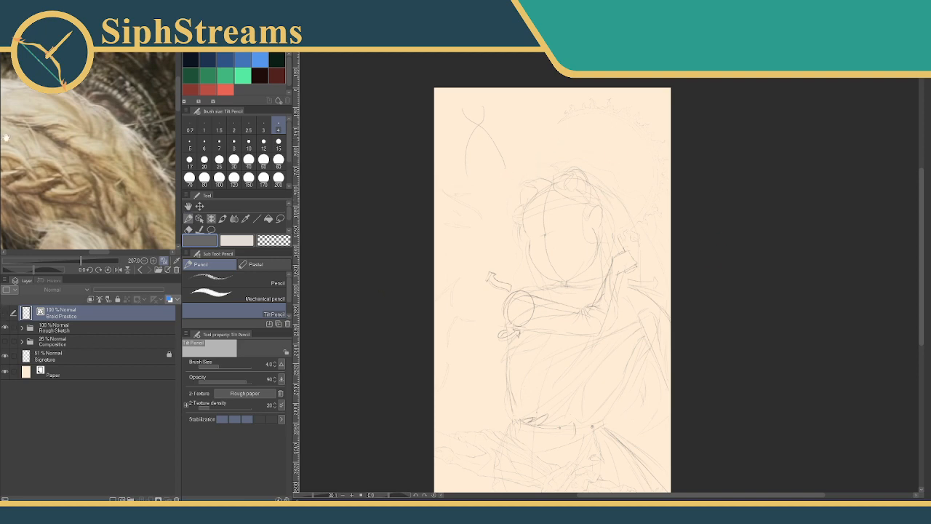
Step: Expand the Rough Sketch folder and select the Roughh layer beneath Face Rough for Hair Placement
scroll(78, 158, "down", 4)
left_click_drag(54, 159, 111, 144)
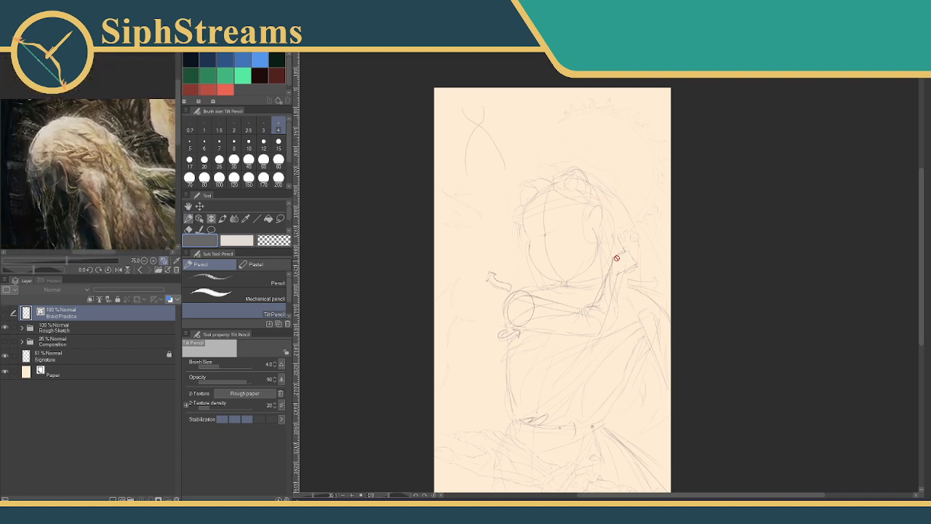
scroll(615, 255, "up", 1)
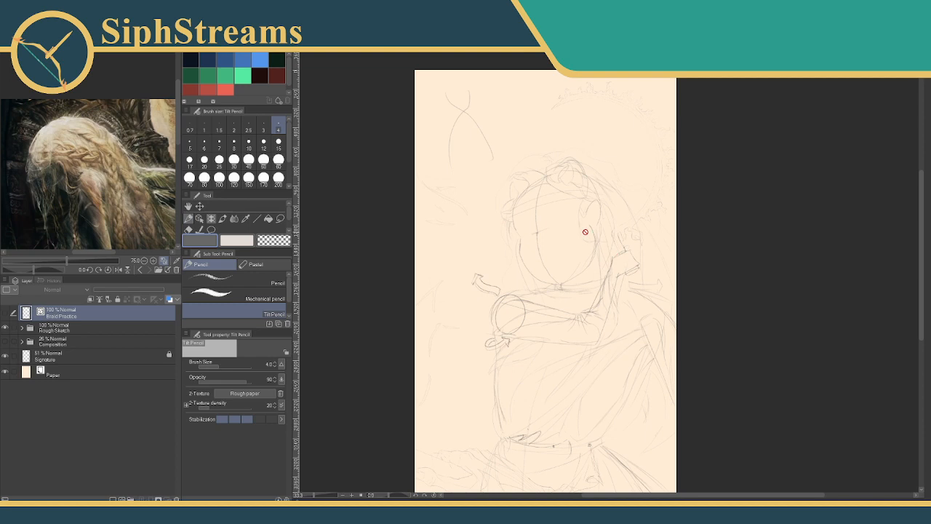
scroll(556, 179, "up", 1)
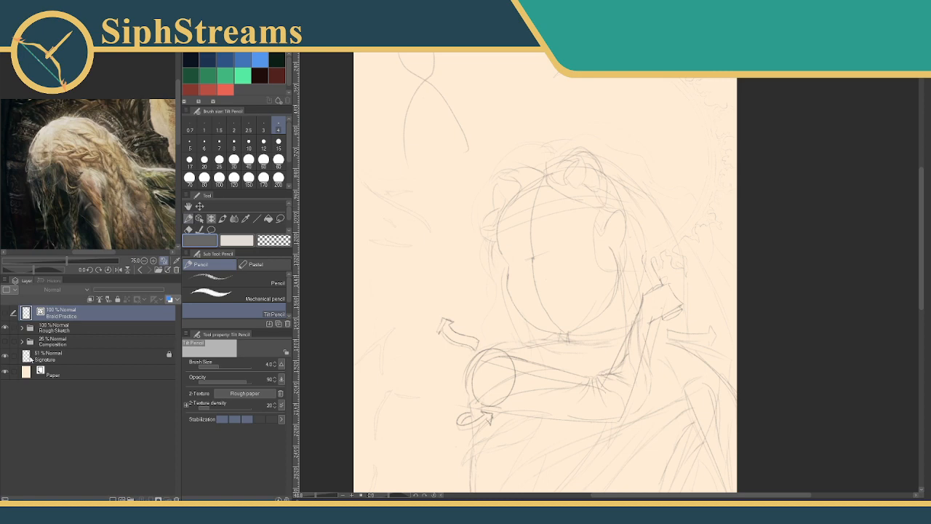
left_click(22, 342)
left_click(24, 331)
left_click(22, 340)
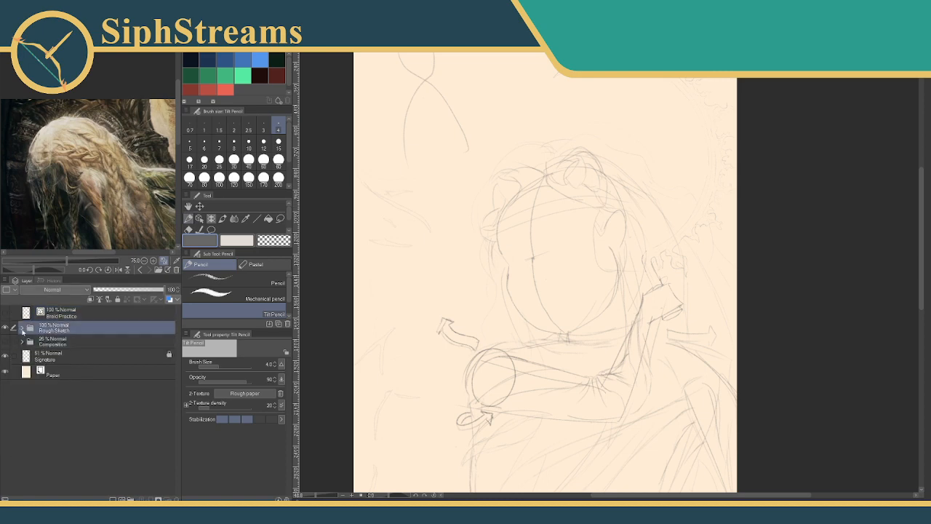
left_click(21, 328)
left_click(82, 360)
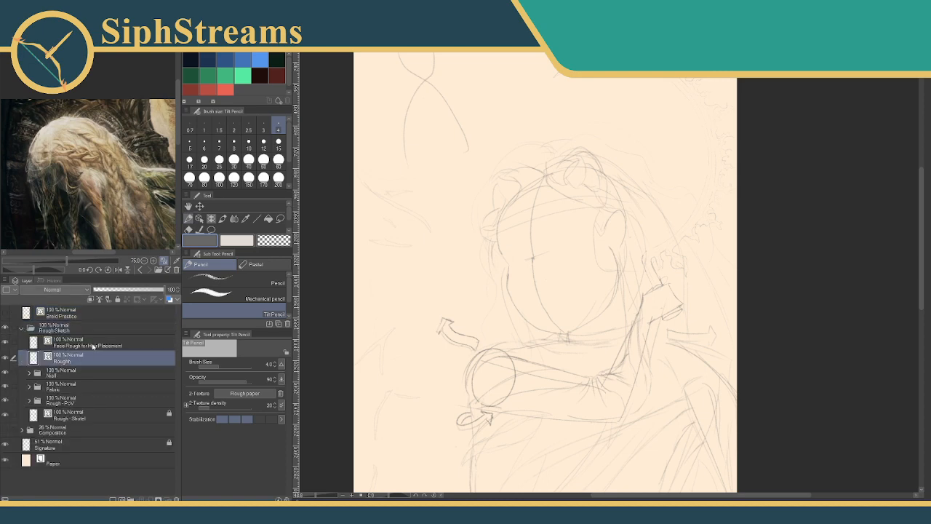
left_click(91, 342)
left_click(91, 357)
Step: Sketch the hair's outer contour over the crown and down both sides of the head
mouse_move(501, 232)
left_mouse_down()
mouse_move(477, 279)
mouse_move(483, 289)
left_mouse_up()
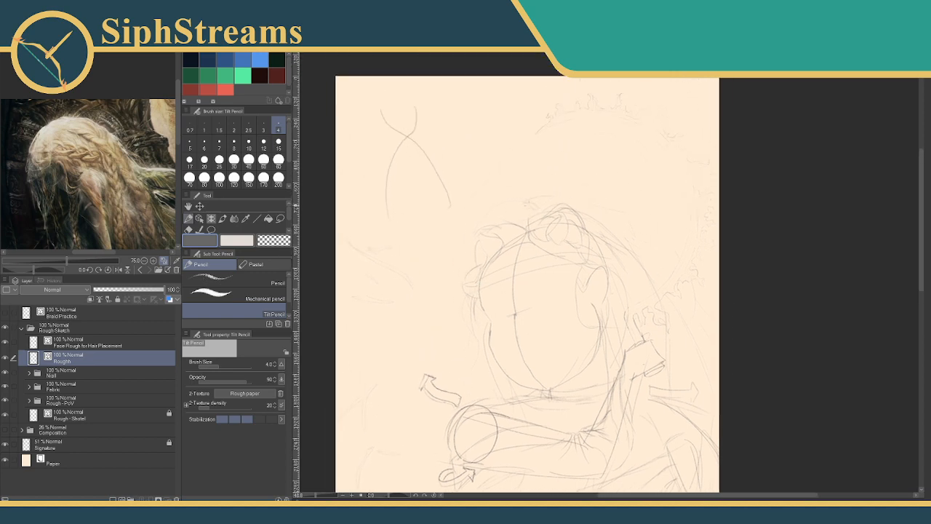
mouse_move(521, 213)
left_mouse_down()
mouse_move(485, 221)
mouse_move(463, 251)
mouse_move(457, 300)
left_mouse_up()
mouse_move(543, 200)
left_mouse_down()
mouse_move(520, 212)
mouse_move(588, 206)
left_mouse_up()
mouse_move(637, 249)
left_mouse_down()
mouse_move(661, 258)
mouse_move(740, 356)
left_mouse_up()
mouse_move(664, 286)
left_mouse_down()
mouse_move(601, 229)
mouse_move(612, 293)
left_mouse_up()
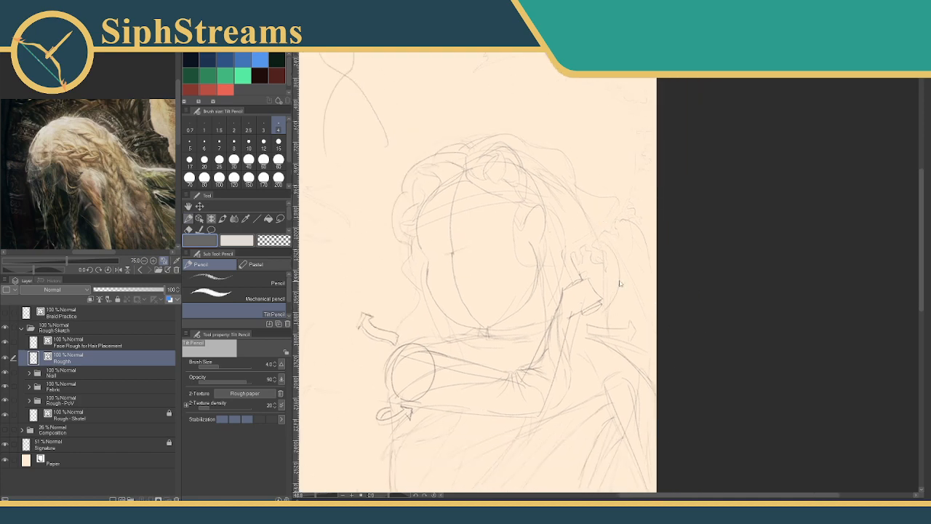
Step: Redraw the long hair flowing behind the raised hand and extend it down past the waist
key("ctrl+z")
left_click_drag(618, 245, 611, 313)
left_click_drag(599, 265, 571, 145)
left_click_drag(590, 296, 579, 237)
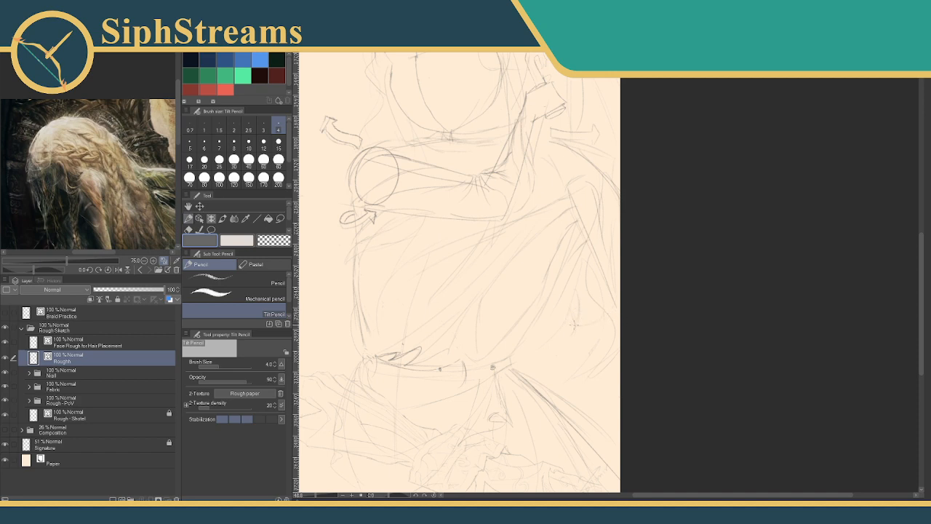
mouse_move(584, 291)
left_mouse_down()
mouse_move(632, 339)
mouse_move(606, 439)
left_mouse_up()
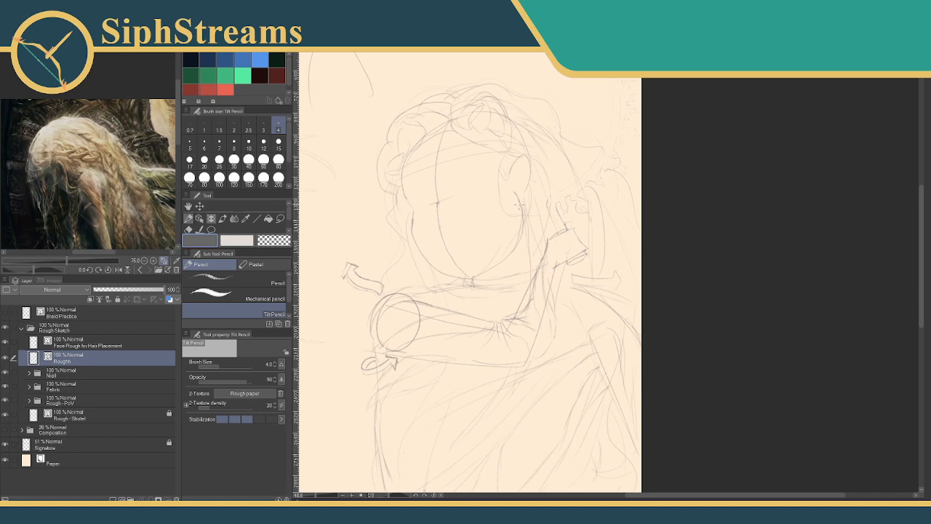
Step: Refine the hair over the forehead and crown, and erase overlapping lines at the top of the head
left_click_drag(409, 159, 438, 142)
scroll(436, 149, "up", 3)
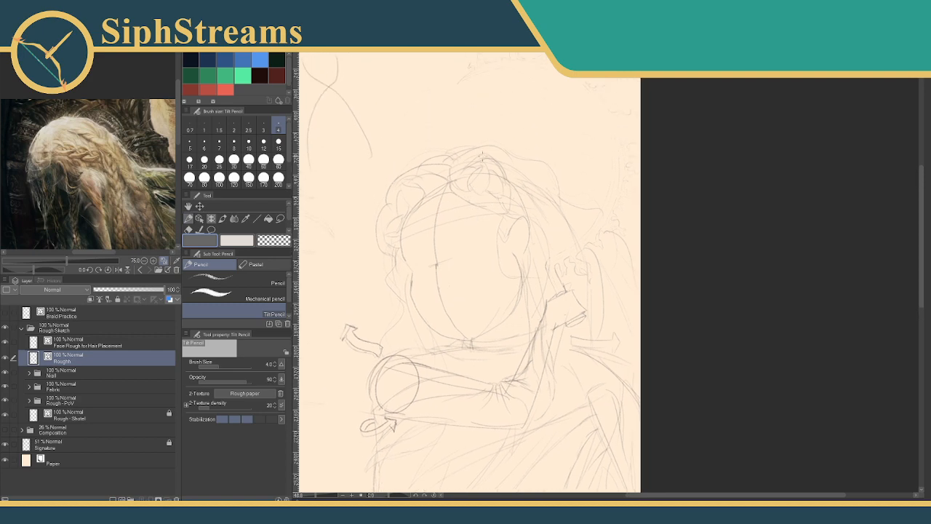
key("e")
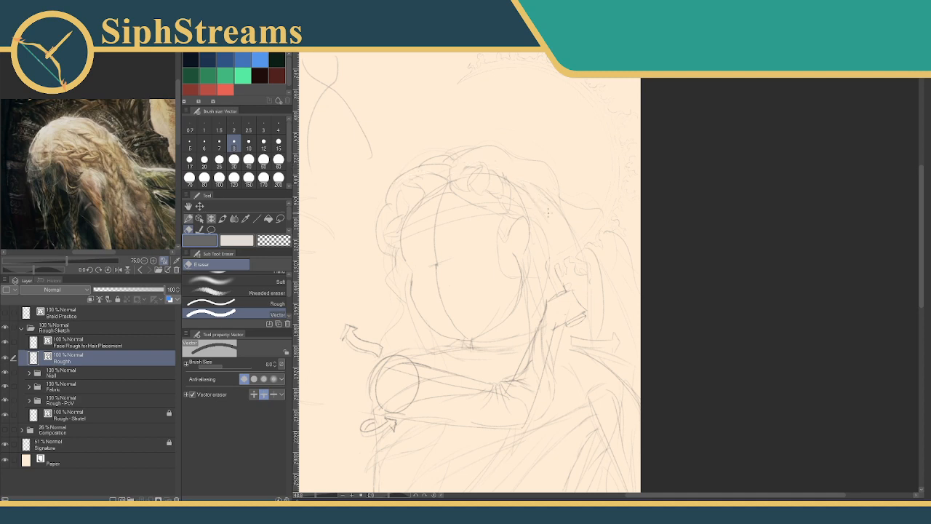
key("p")
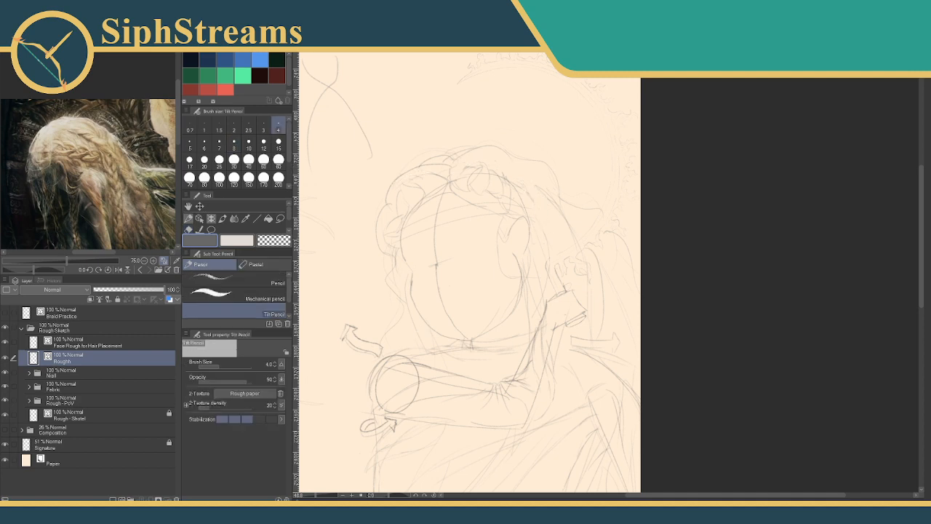
Step: Draw a curved lock of hair hanging below the bent elbow
mouse_move(317, 496)
left_mouse_down()
mouse_move(308, 497)
mouse_move(318, 497)
left_mouse_up()
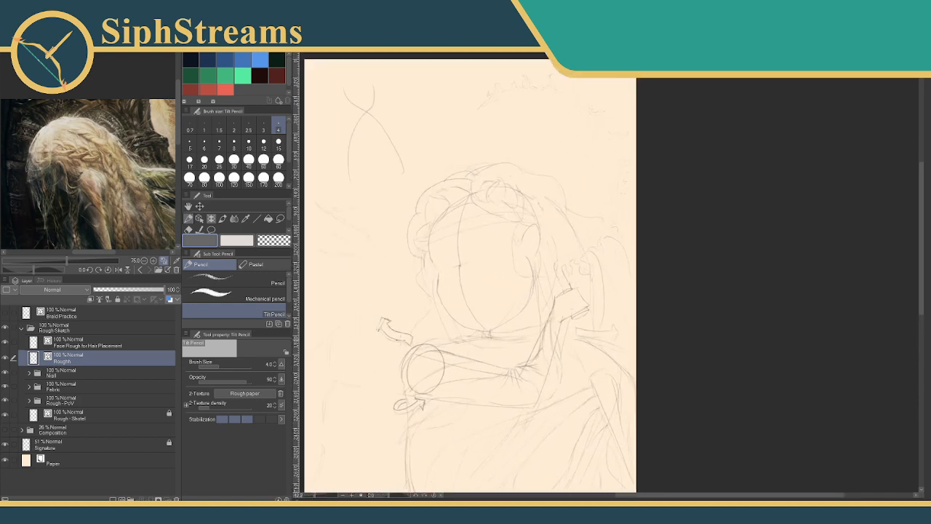
mouse_move(454, 275)
left_mouse_down()
mouse_move(459, 180)
mouse_move(441, 208)
mouse_move(457, 256)
mouse_move(476, 264)
left_mouse_up()
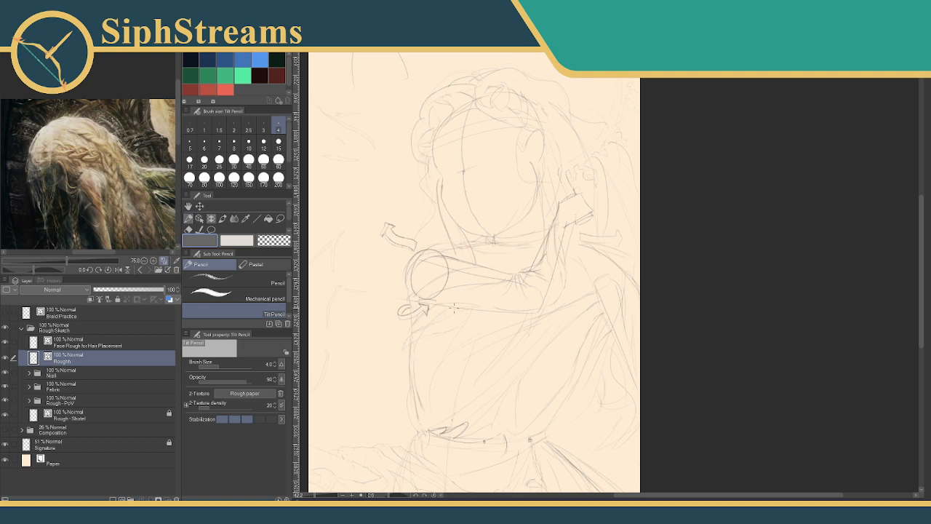
mouse_move(448, 317)
left_mouse_down()
mouse_move(411, 334)
mouse_move(401, 355)
mouse_move(462, 319)
left_mouse_up()
Step: Draw hair parting from the top of the forehead and falling along both sides of the face
left_click_drag(481, 109, 524, 130)
left_click_drag(467, 108, 424, 169)
key("ctrl+z")
left_click_drag(457, 118, 437, 153)
left_click_drag(515, 207, 493, 180)
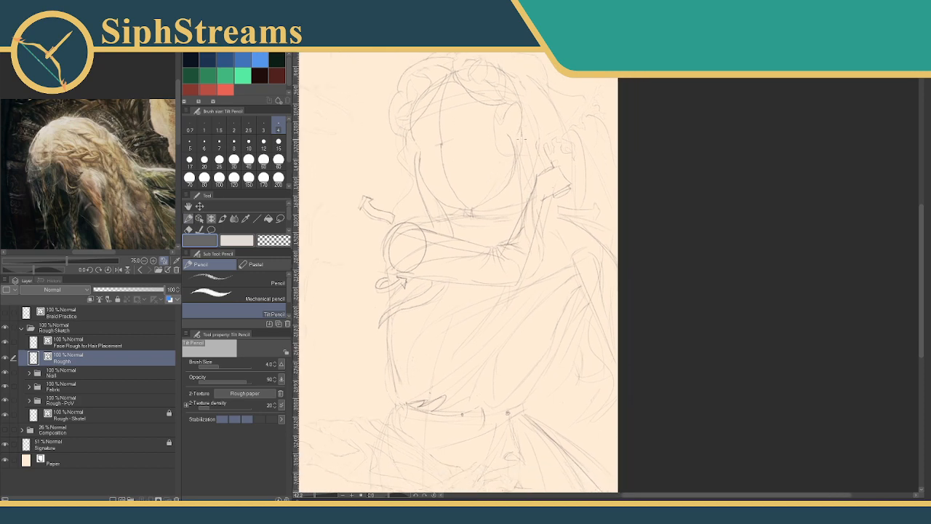
left_click_drag(519, 178, 515, 201)
left_click_drag(531, 139, 532, 198)
Step: Try drawing a lock of hair sweeping diagonally across the torso below the raised arm, and undo it
mouse_move(547, 249)
left_mouse_down()
mouse_move(518, 203)
mouse_move(492, 254)
mouse_move(437, 306)
left_mouse_up()
key("ctrl+z")
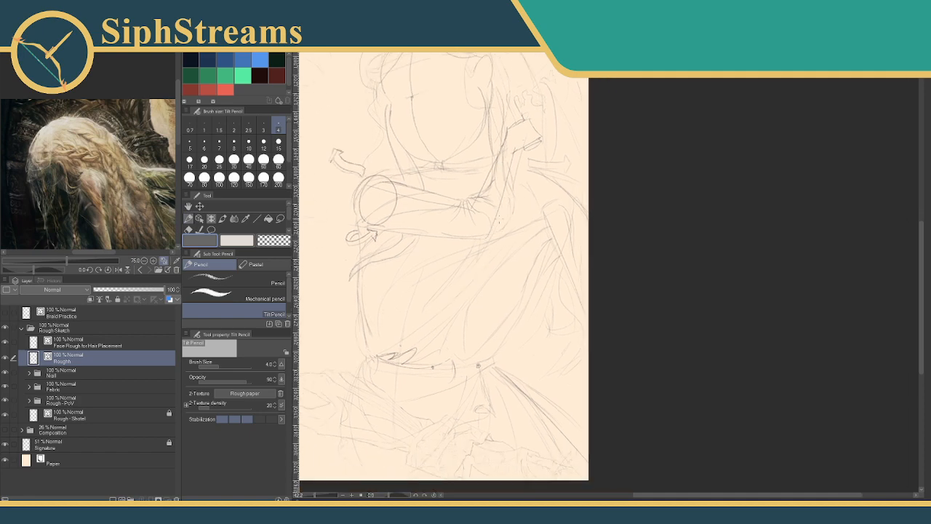
left_click_drag(479, 253, 424, 323)
key("ctrl+z")
mouse_move(487, 248)
left_mouse_down()
mouse_move(426, 320)
mouse_move(435, 300)
left_mouse_up()
key("ctrl+z")
key("ctrl+z")
Step: Draw strands falling beside the ear toward the raised forearm, replacing the first attempt
left_click_drag(498, 97, 499, 152)
key("ctrl+z")
left_click_drag(490, 109, 482, 186)
left_click_drag(499, 114, 500, 133)
Step: Redraw the wavy strand from the far temple down to the shoulder and erase the stray lines around it
mouse_move(428, 175)
left_mouse_down()
mouse_move(485, 259)
mouse_move(478, 255)
left_mouse_up()
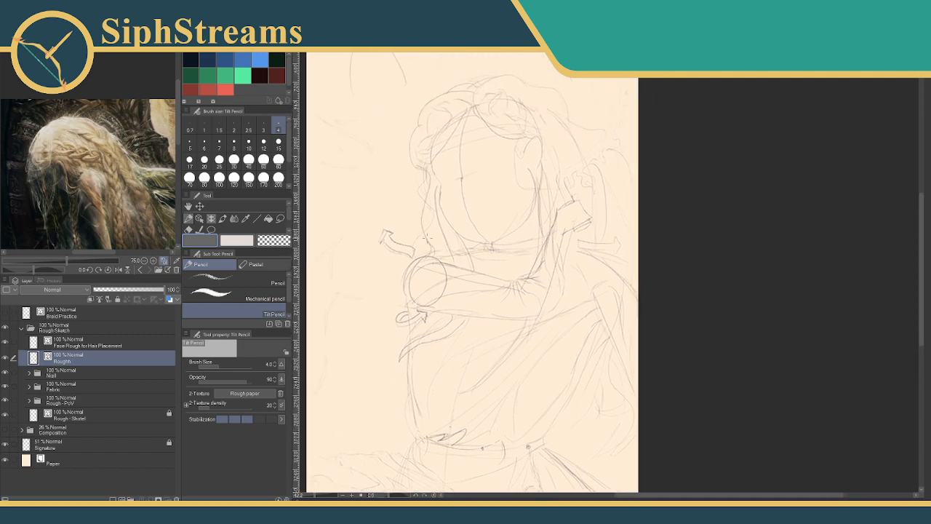
key("ctrl+z")
left_click_drag(424, 169, 421, 245)
key("e")
key("p")
key("e")
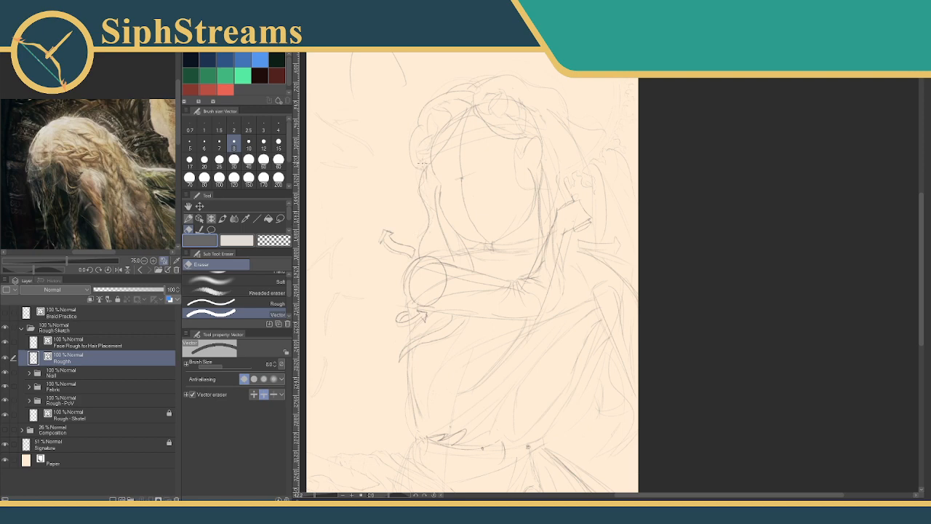
key("p")
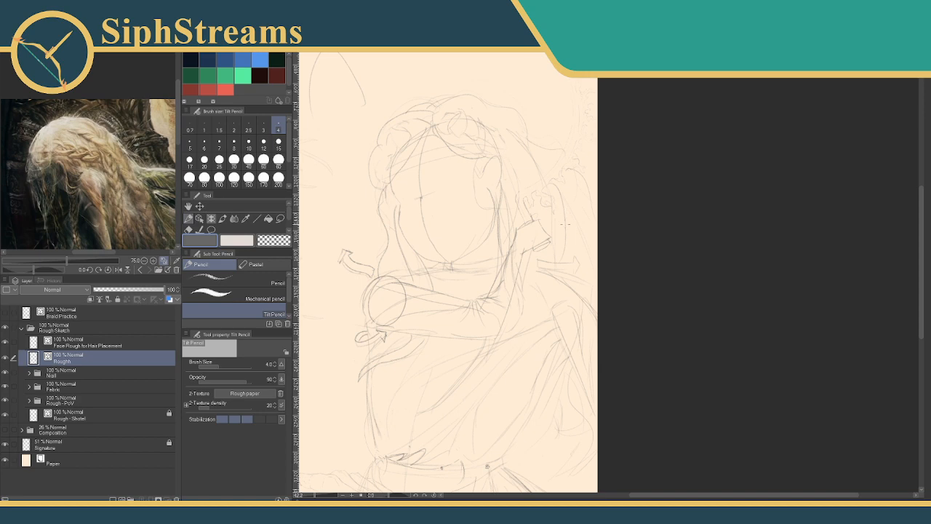
Step: Draw long, loose strands of hair flowing behind the raised hand and forearm, cleaning up stray lines
mouse_move(575, 253)
left_mouse_down()
mouse_move(533, 192)
mouse_move(518, 209)
mouse_move(530, 208)
mouse_move(499, 190)
left_mouse_up()
left_click_drag(513, 247, 563, 336)
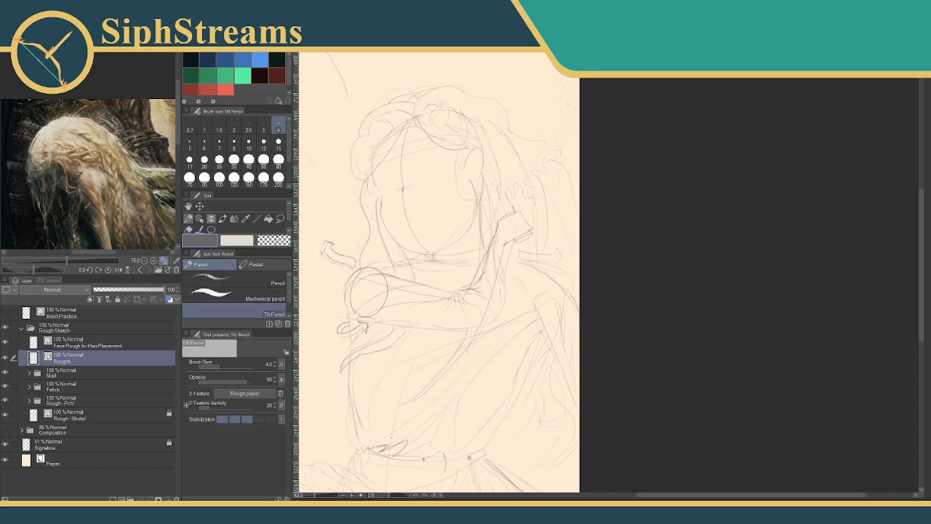
key("e")
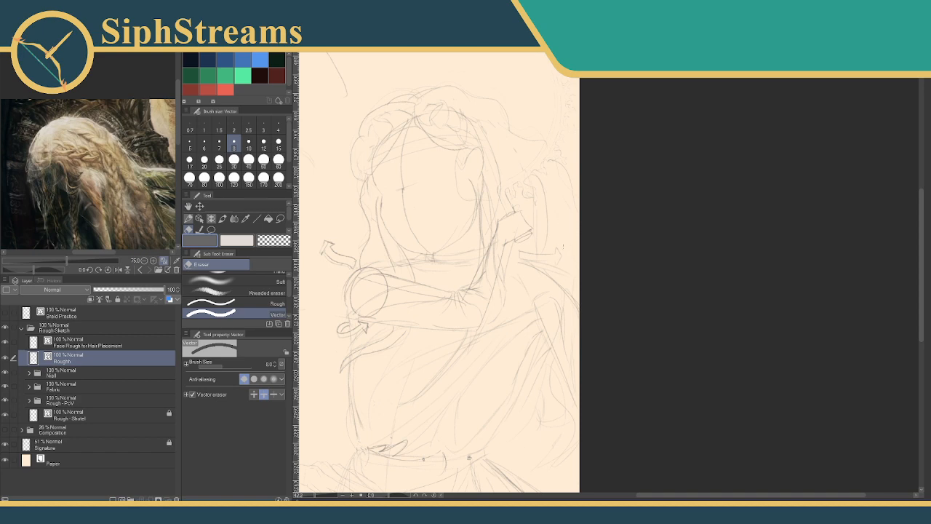
key("p")
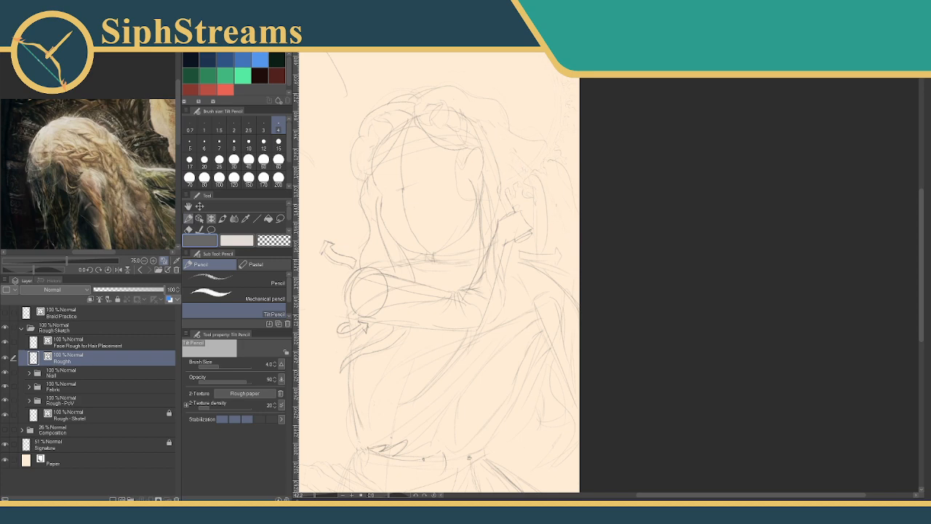
mouse_move(547, 294)
left_mouse_down()
mouse_move(535, 206)
mouse_move(557, 293)
left_mouse_up()
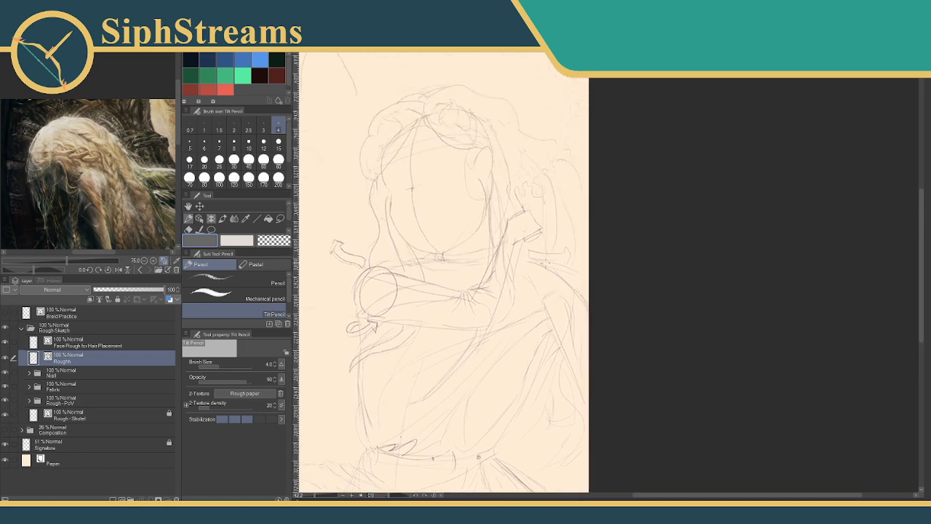
left_click_drag(548, 175, 572, 263)
mouse_move(526, 163)
left_mouse_down()
mouse_move(546, 235)
mouse_move(537, 244)
left_mouse_up()
left_click_drag(558, 191, 554, 214)
left_click_drag(567, 254, 546, 163)
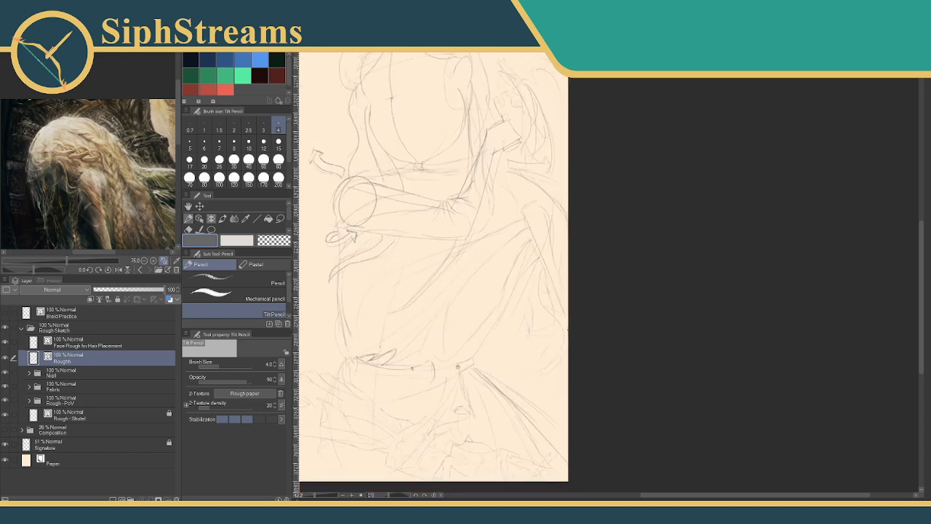
Step: Refine the loose hair ends trailing down beside the skirt and review the whole figure
key("e")
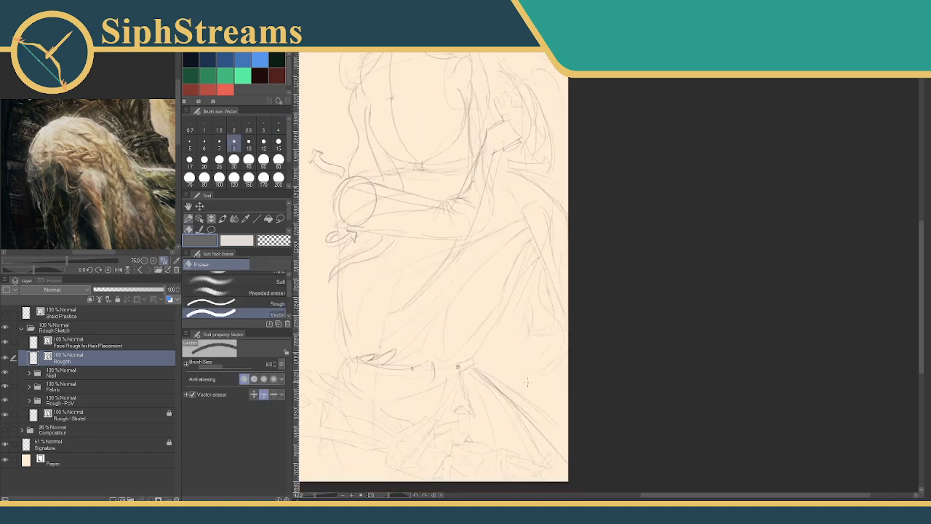
key("p")
mouse_move(541, 344)
left_mouse_down()
mouse_move(560, 308)
mouse_move(537, 357)
left_mouse_up()
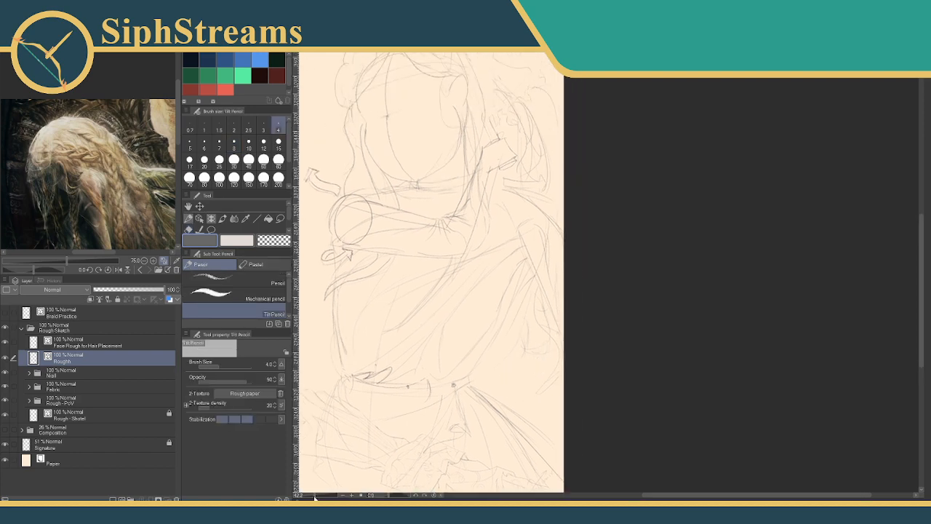
left_click_drag(314, 496, 310, 496)
mouse_move(390, 429)
left_mouse_down()
mouse_move(414, 370)
mouse_move(386, 424)
left_mouse_up()
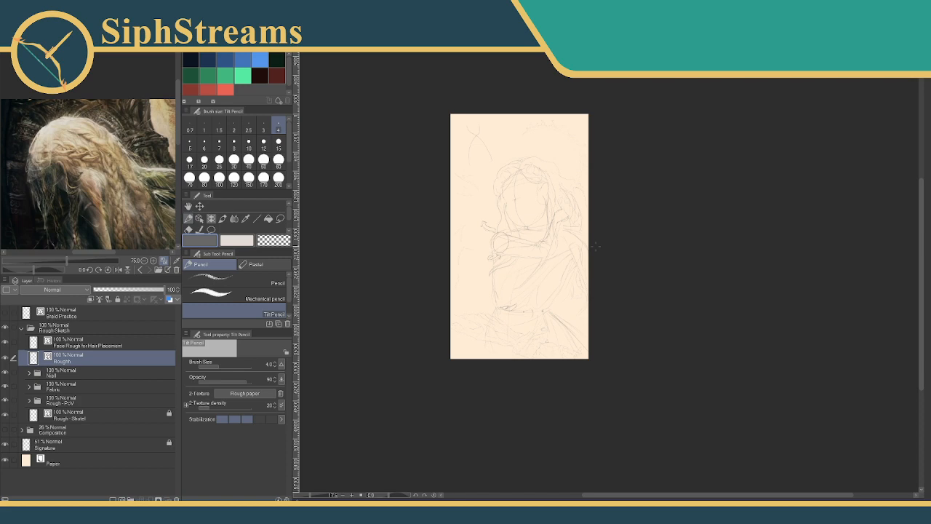
left_click_drag(552, 220, 544, 282)
left_click_drag(312, 497, 314, 497)
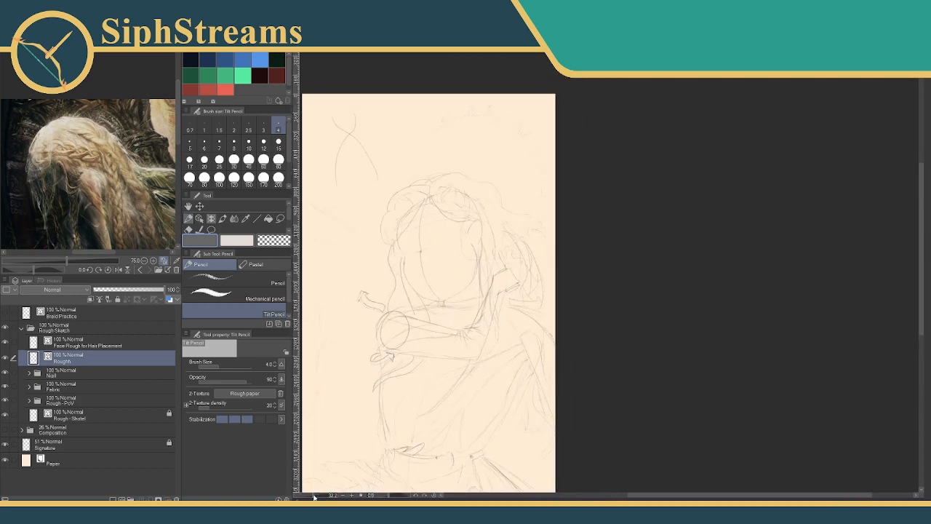
left_click_drag(427, 308, 465, 335)
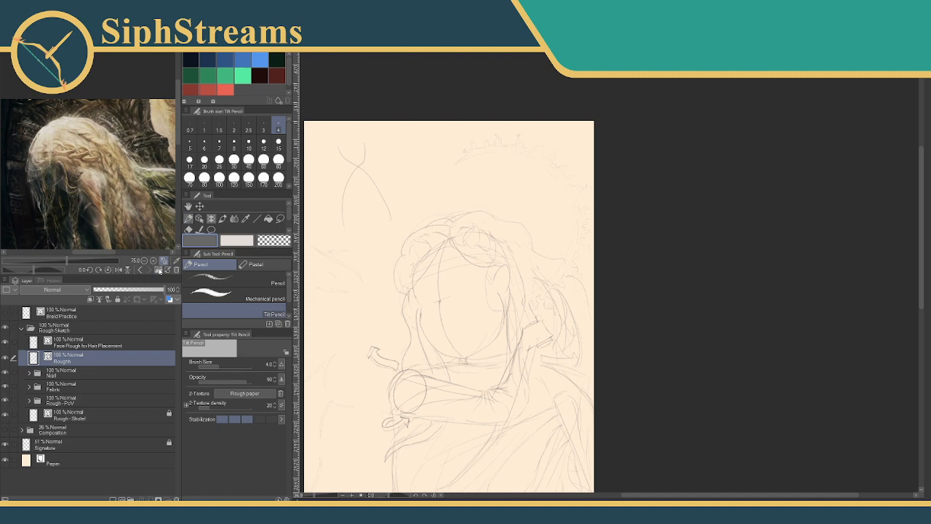
Step: Load a statue screenshot from the Desktop folder as the reference image and enlarge the statue's face and hair
left_click(158, 269)
left_click(161, 270)
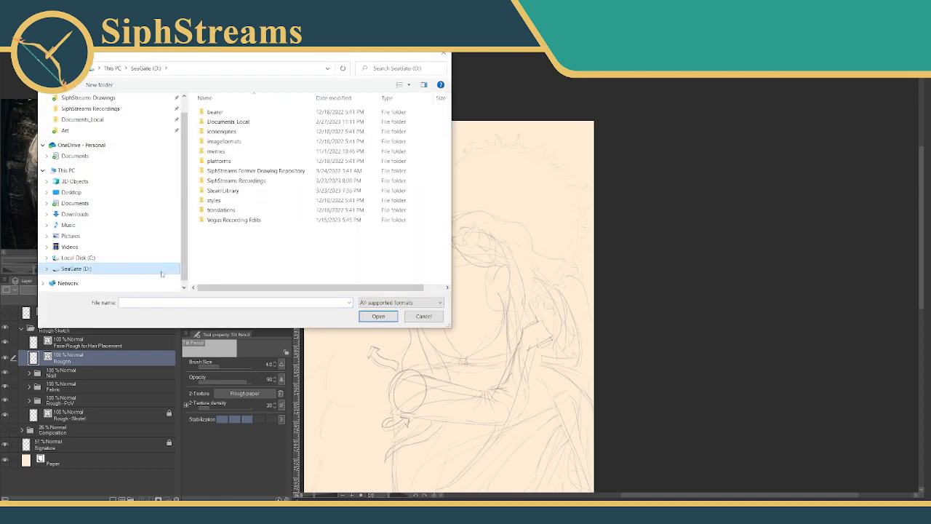
left_click(109, 108)
scroll(95, 167, "up", 1)
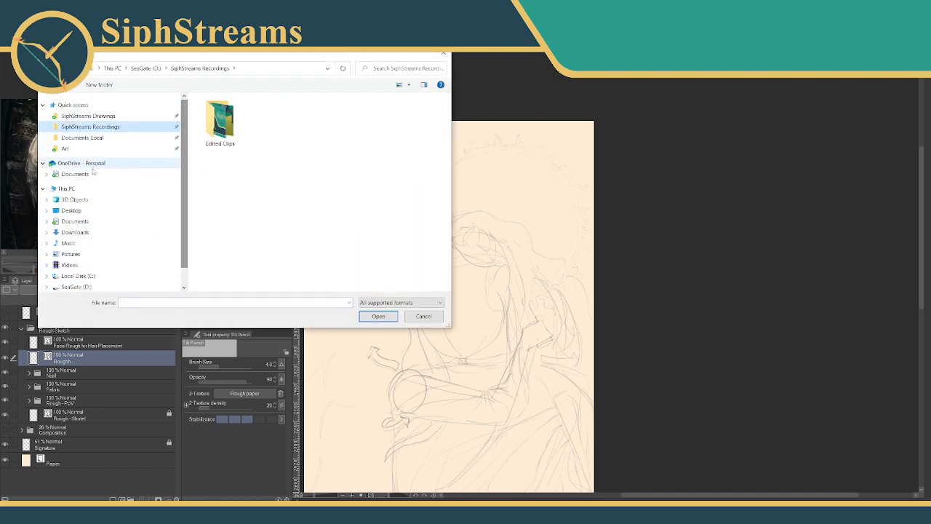
left_click(80, 211)
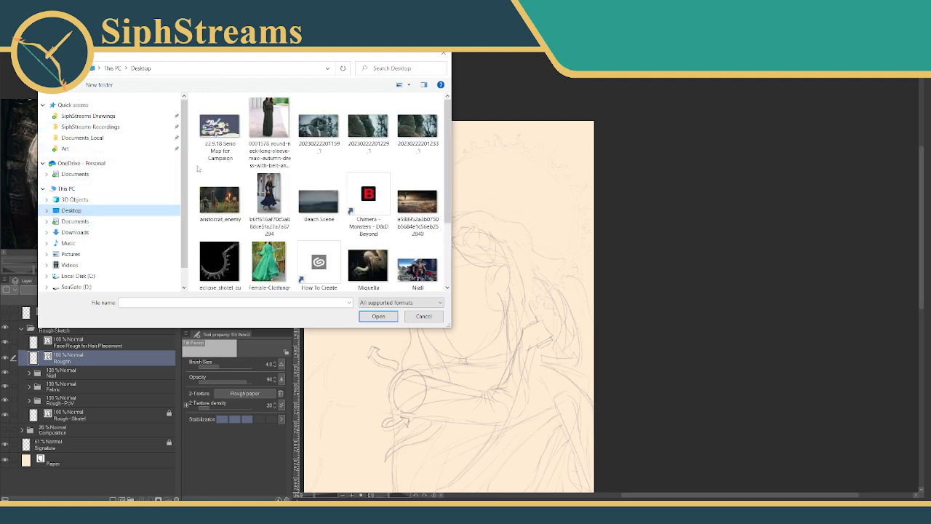
left_click(368, 125)
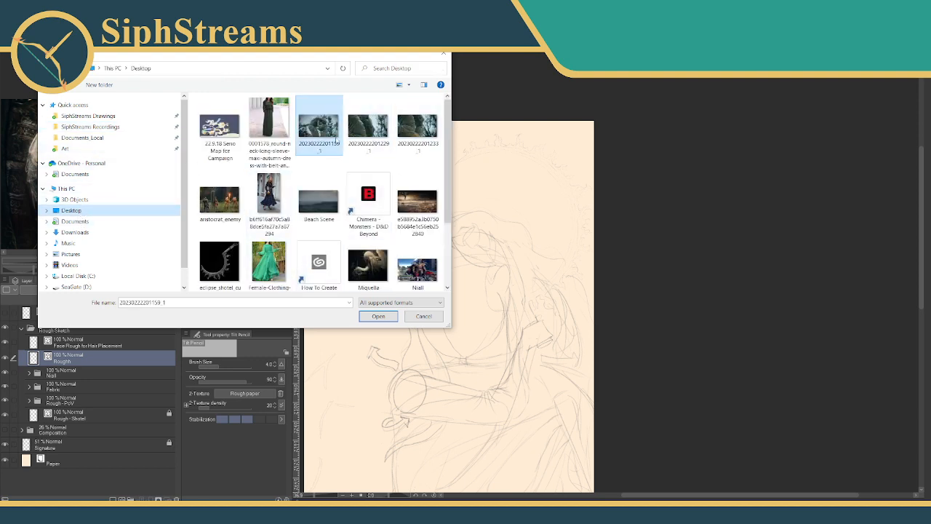
left_click(375, 318)
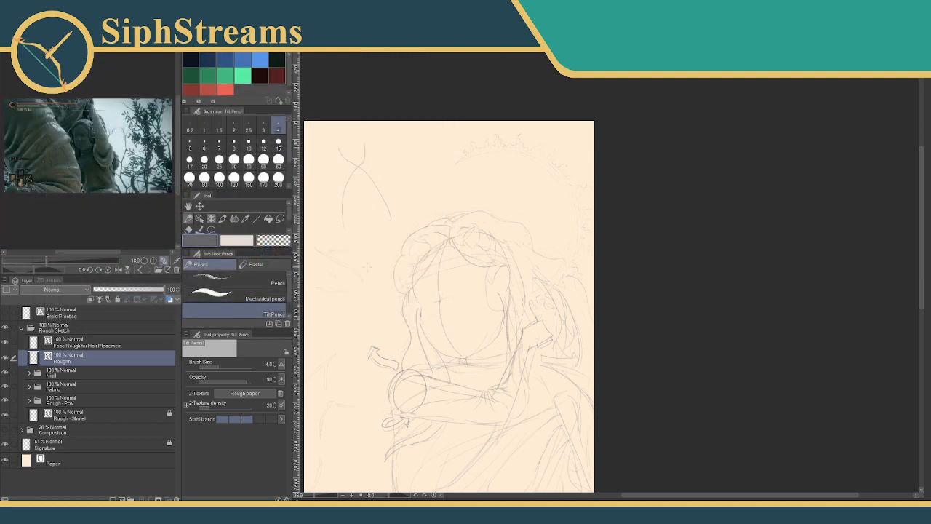
left_click_drag(50, 261, 69, 261)
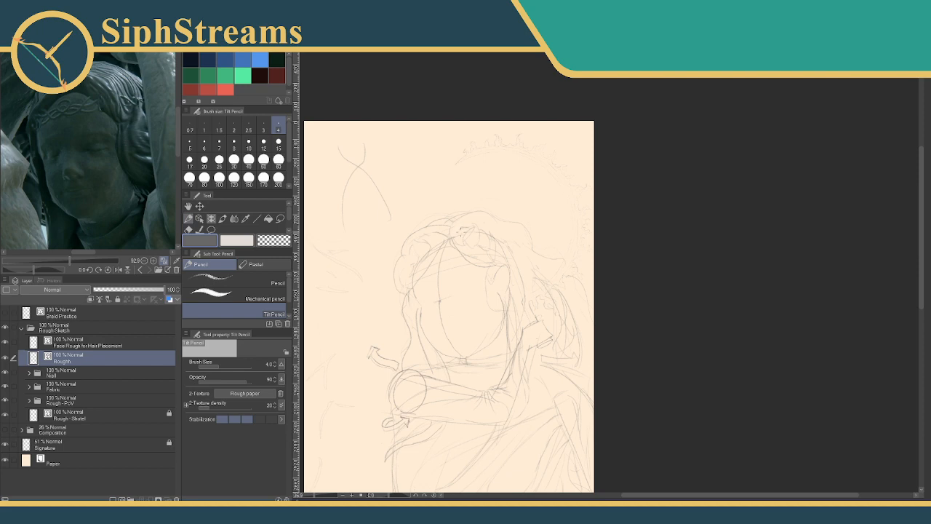
left_click_drag(139, 154, 118, 133)
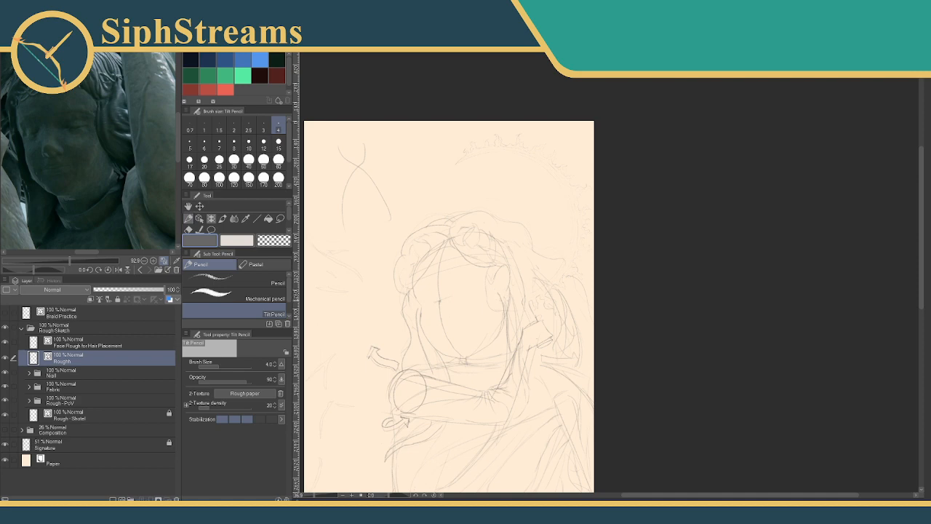
Step: Show the Composition folder, briefly hiding the Rough Sketch folder to examine the composition lines alone
left_click_drag(545, 316, 582, 218)
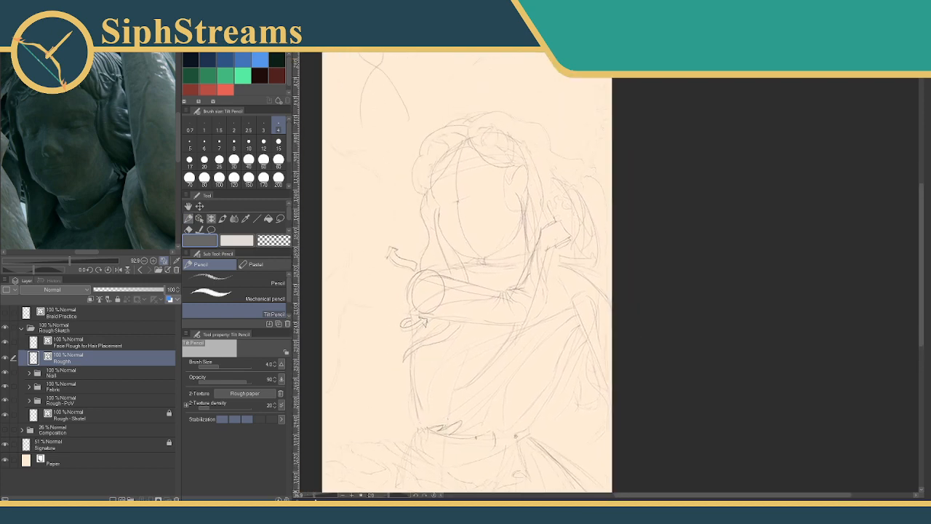
left_click_drag(316, 496, 313, 495)
left_click_drag(353, 385, 359, 386)
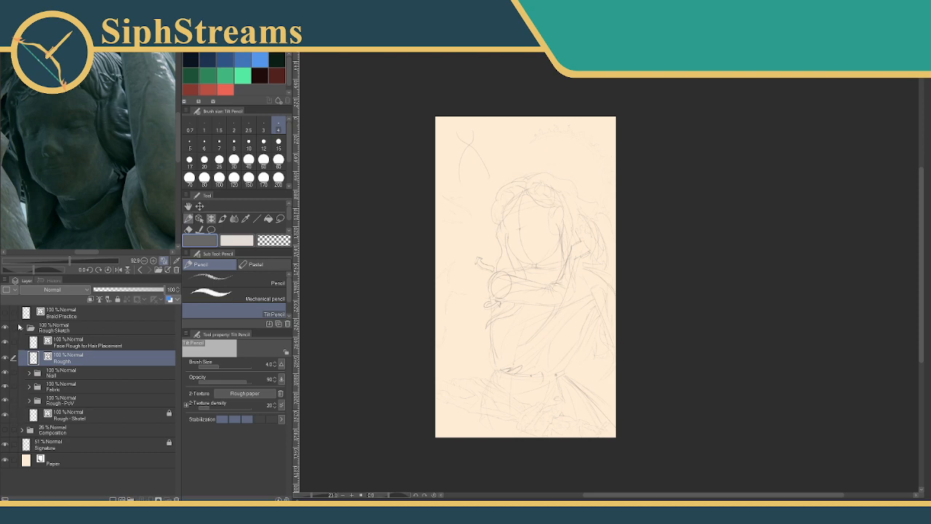
left_click(7, 328)
left_click(4, 430)
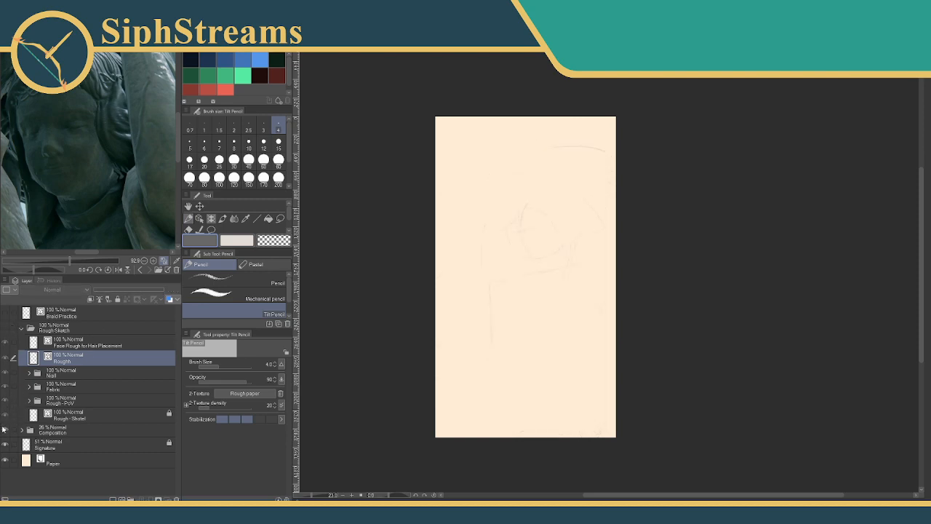
left_click(6, 328)
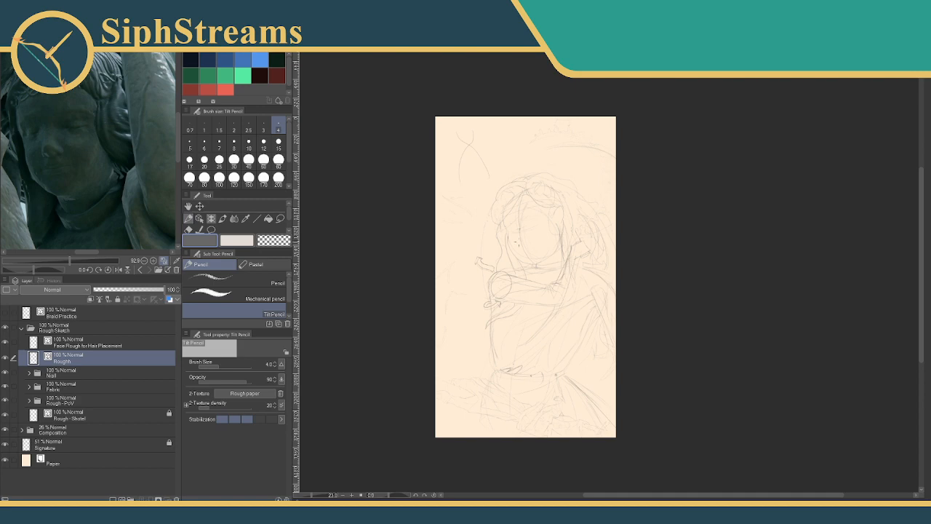
Step: Sketch a light outer strand falling from the far side of the head, compare it with the Composition folder, and erase stray lines
left_click_drag(521, 240, 498, 260, "space")
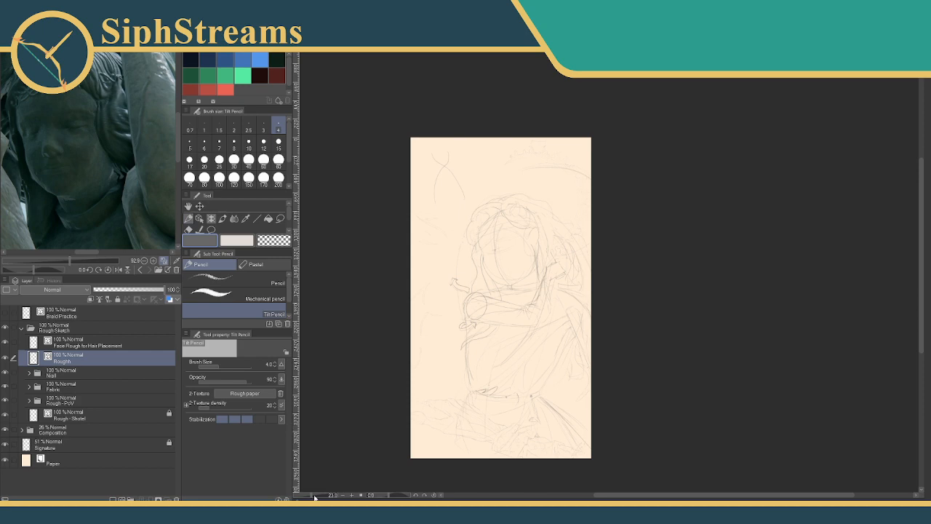
left_click_drag(314, 496, 319, 497)
left_click_drag(357, 397, 498, 426, "space")
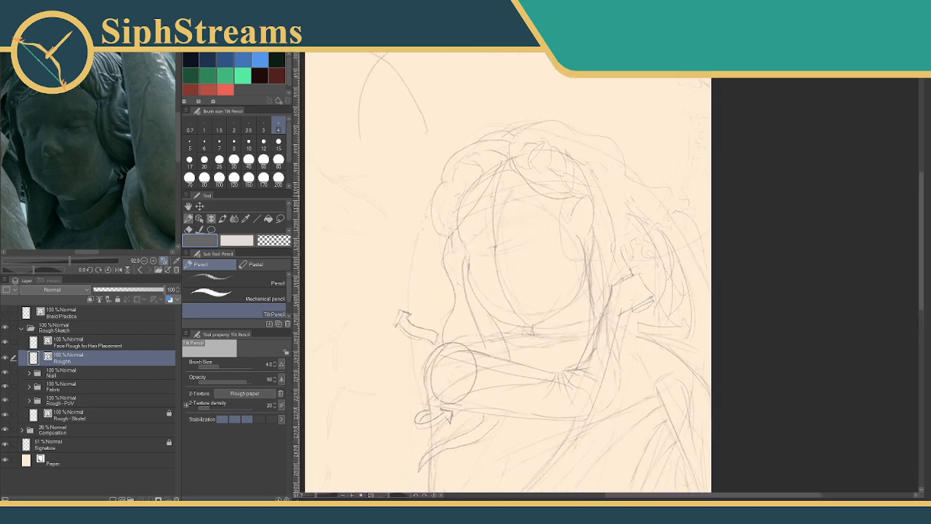
left_click_drag(494, 181, 518, 170)
mouse_move(454, 211)
left_mouse_down()
mouse_move(499, 170)
mouse_move(548, 96)
left_mouse_up()
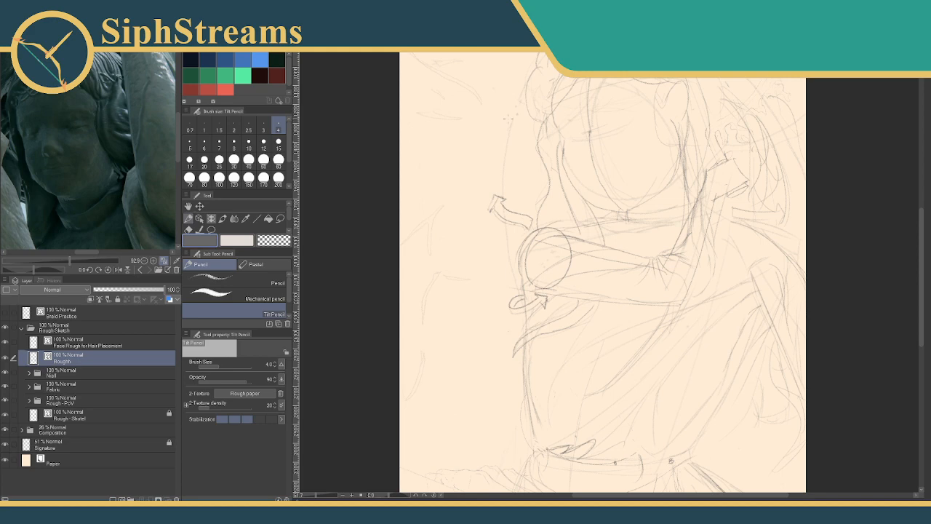
mouse_move(504, 118)
left_mouse_down()
mouse_move(456, 151)
mouse_move(470, 207)
left_mouse_up()
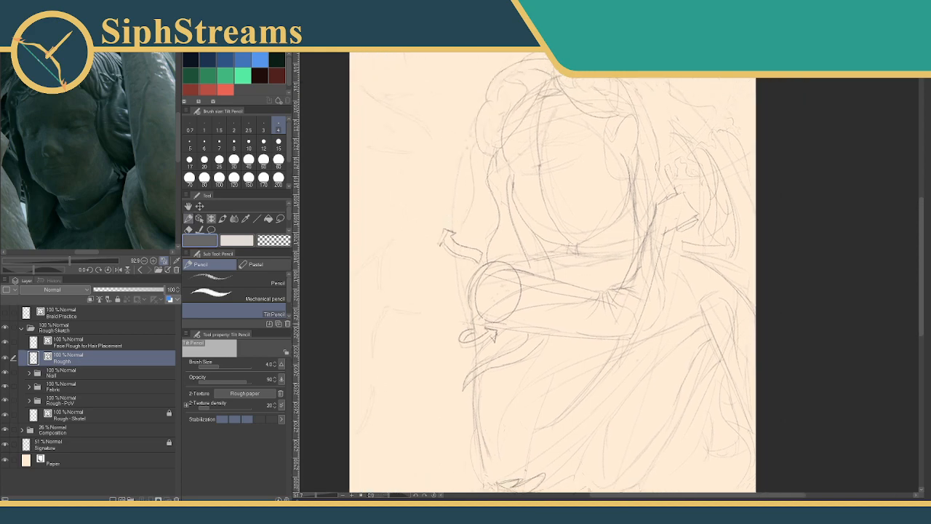
left_click_drag(509, 291, 503, 327)
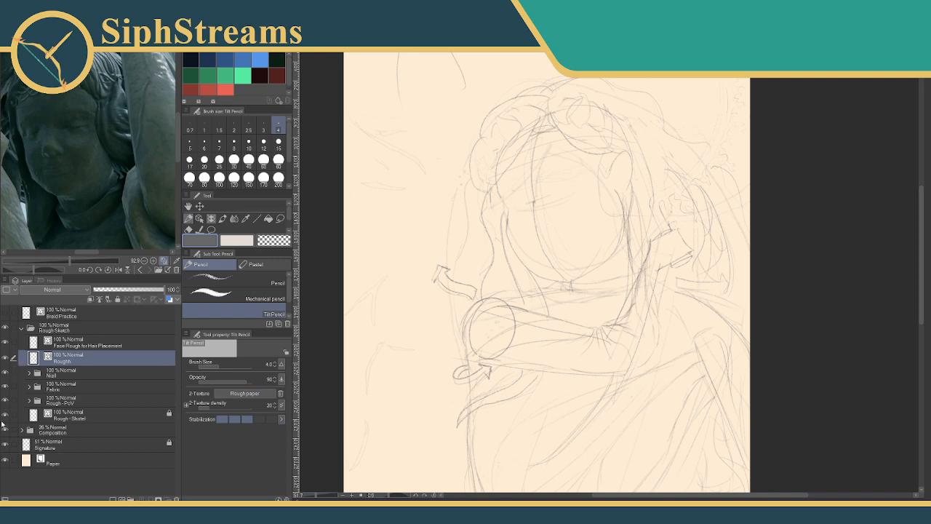
left_click(5, 430)
left_click(5, 430)
key("e")
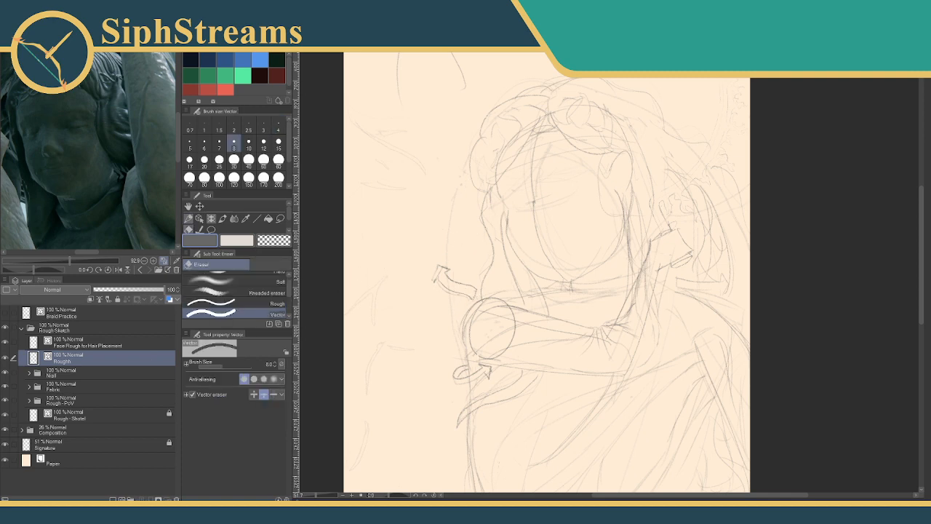
key("p")
Step: Erase the crossed curves and small circular doodle from the empty background beside the character
key("ctrl+0")
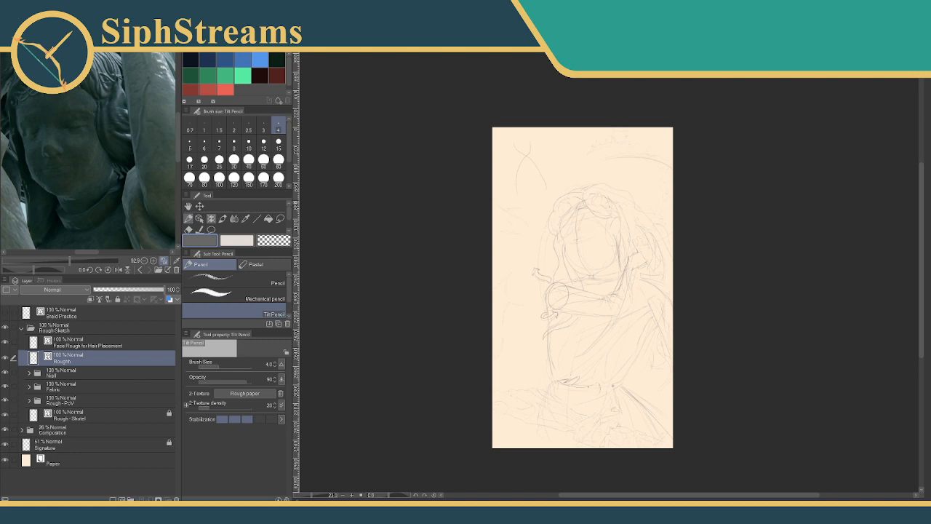
left_click_drag(610, 206, 607, 177)
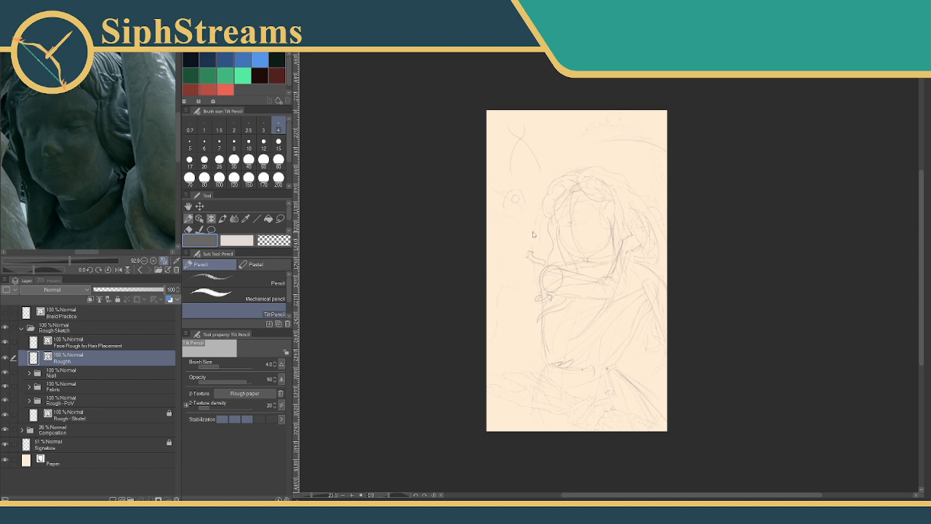
key("e")
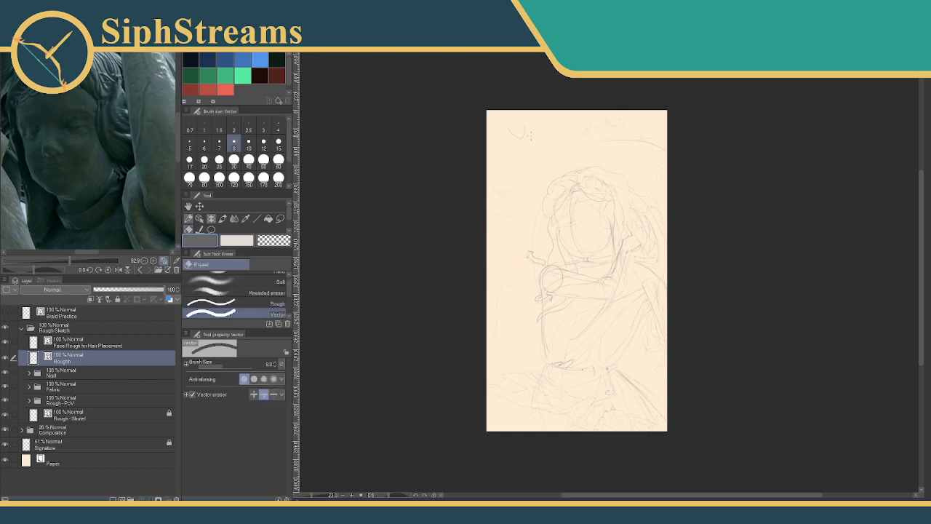
key("p")
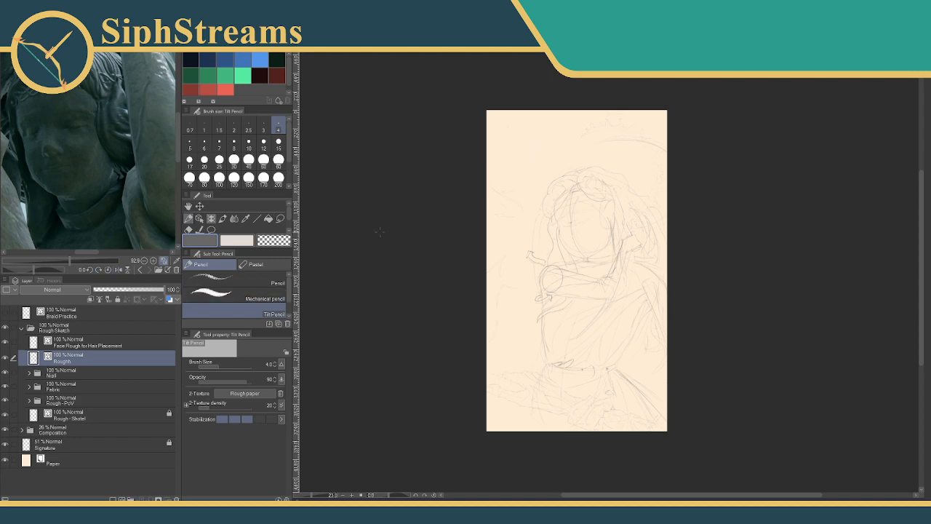
left_click_drag(559, 194, 484, 207)
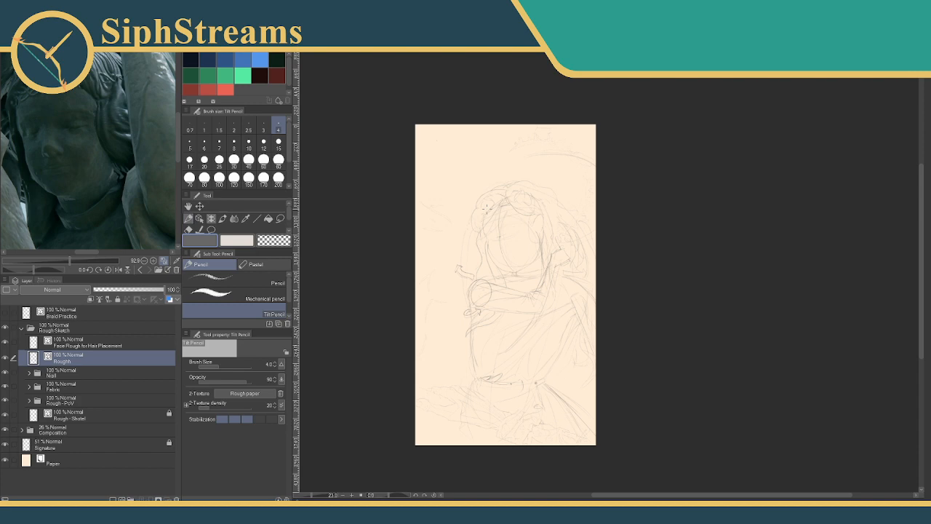
mouse_move(332, 264)
left_mouse_down()
mouse_move(328, 254)
mouse_move(337, 262)
left_mouse_up()
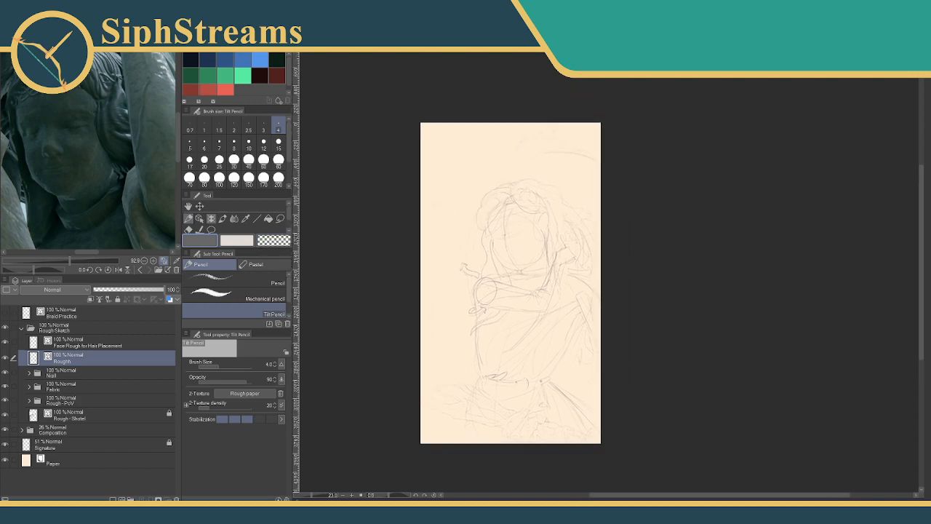